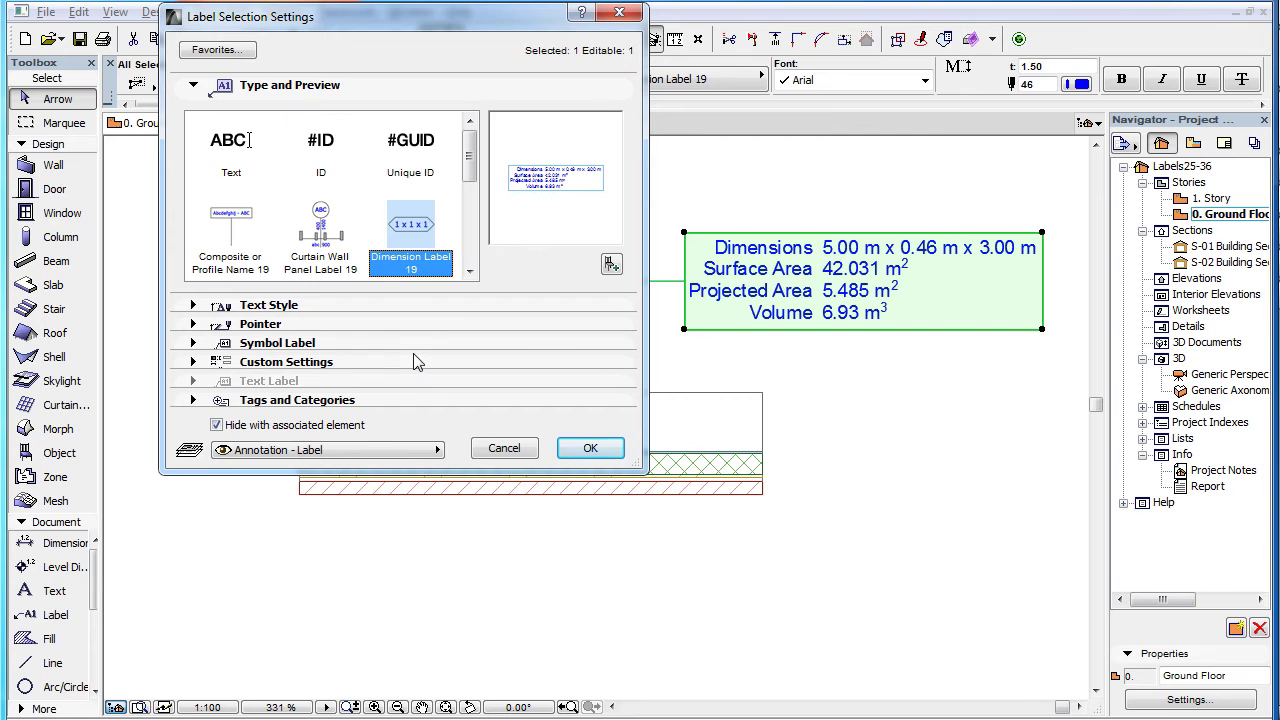
Step: Browse the Custom Settings page list, then cancel the label settings, leaving Dimension Label 19 unchanged
left_click(414, 362)
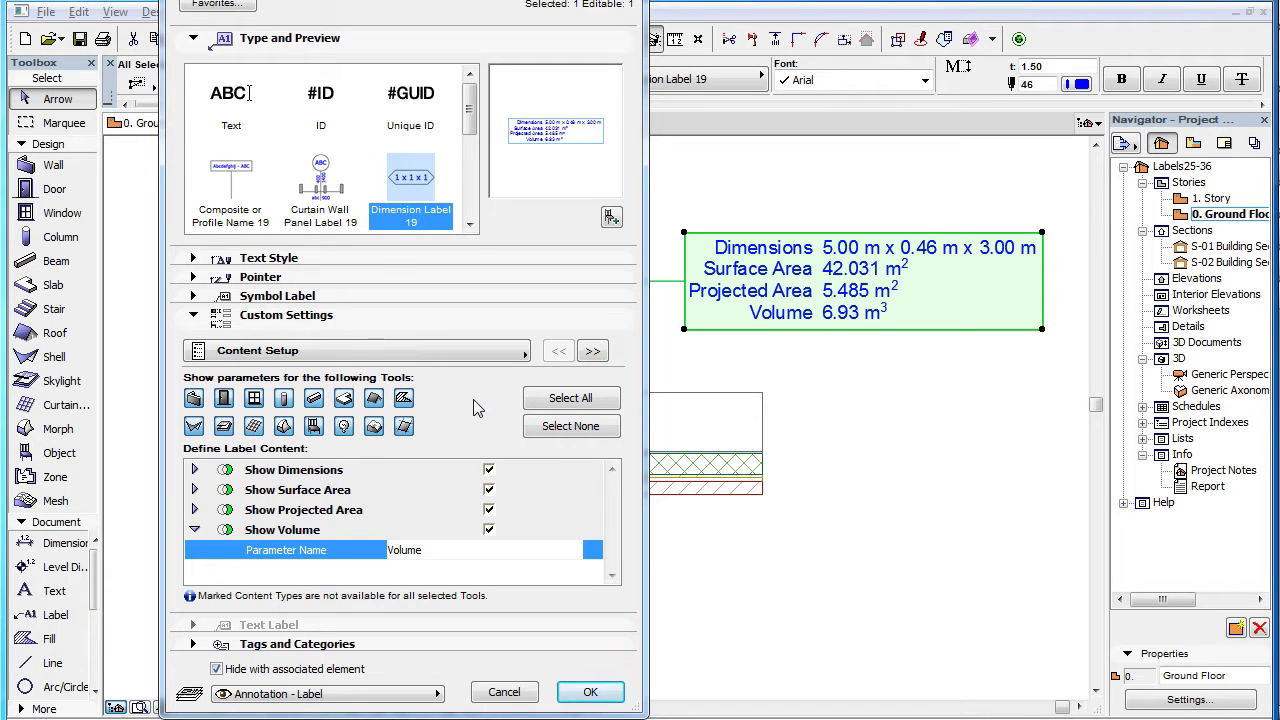
left_click(515, 355)
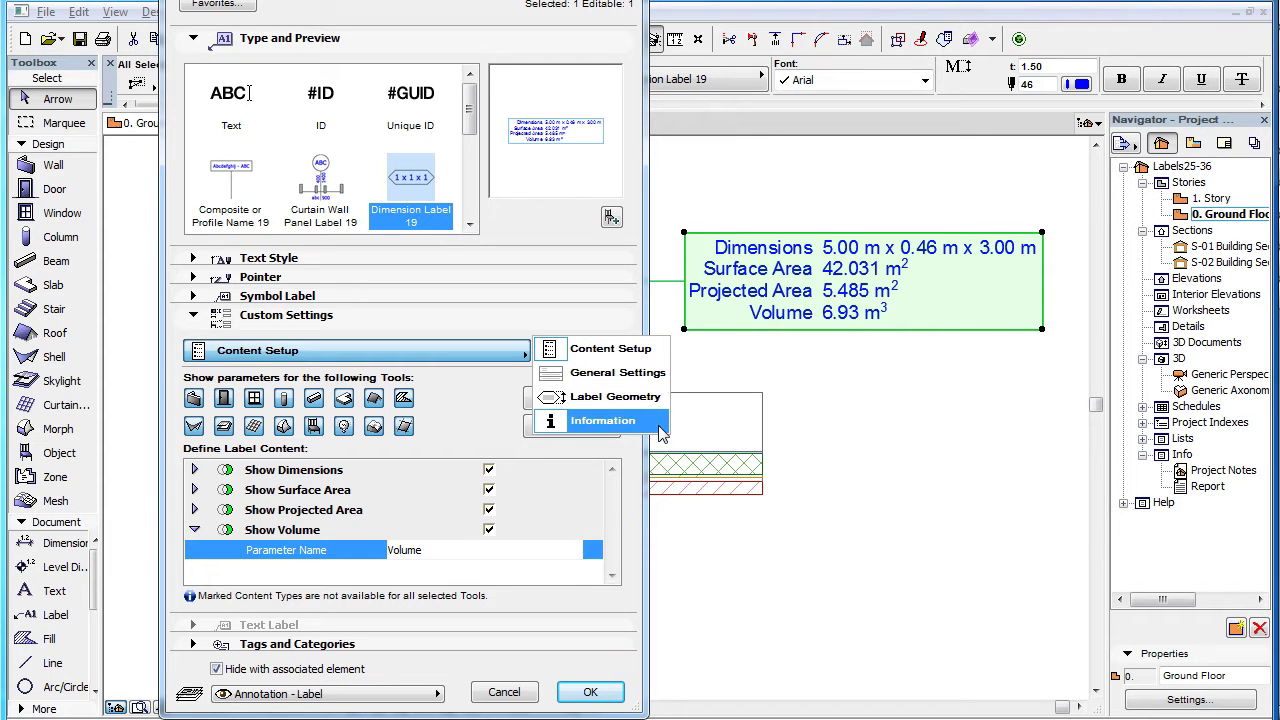
left_click(479, 408)
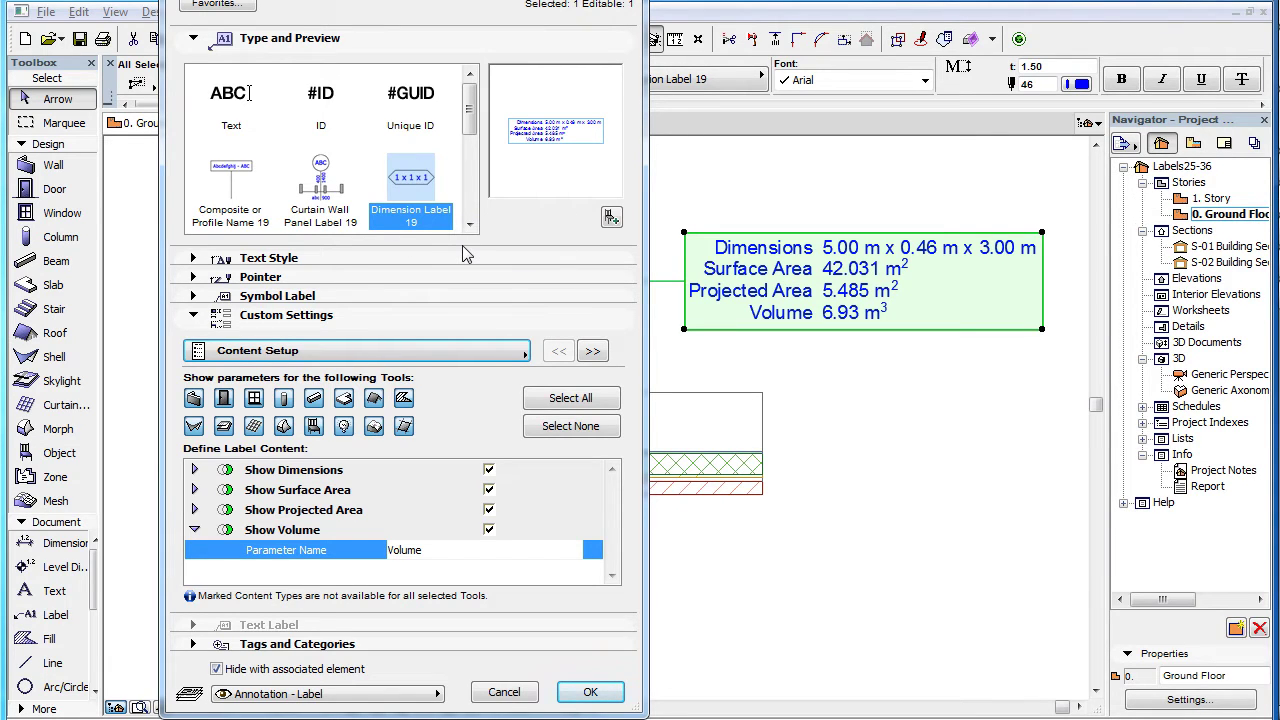
left_click(506, 692)
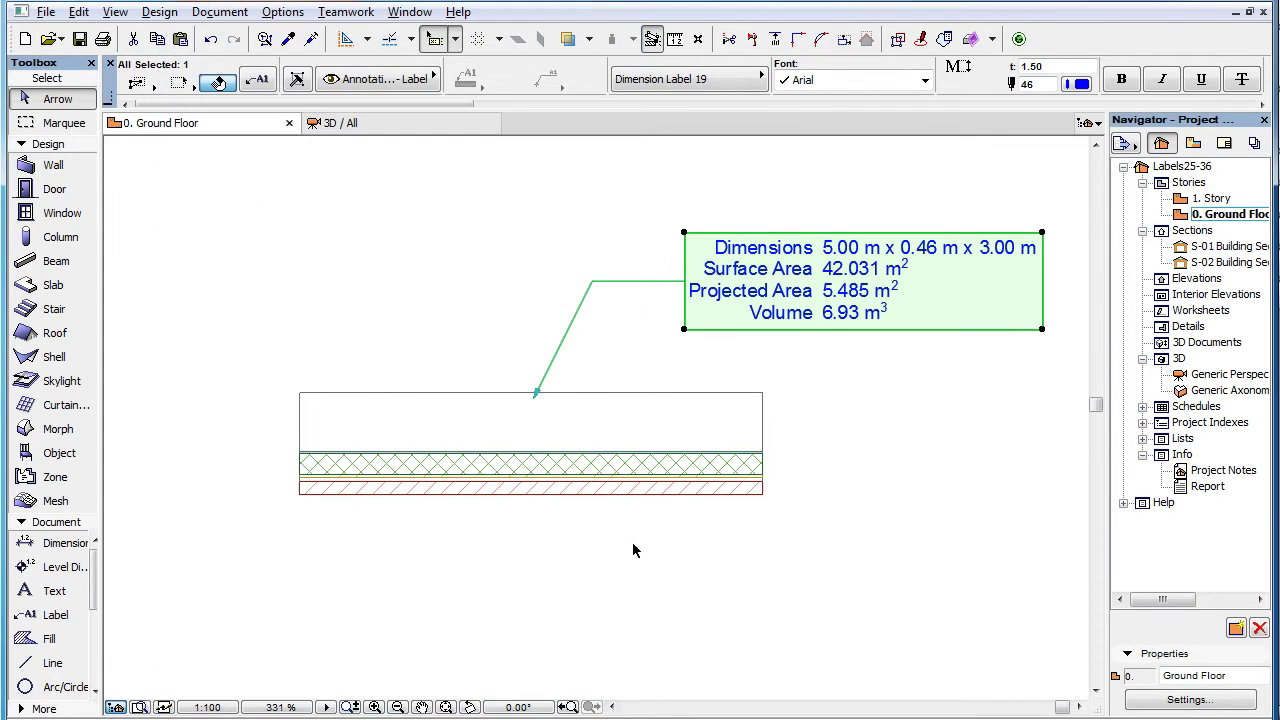
Step: Select the wall's Dimension Label 19 and open its Label Settings from the Info Box
left_click(898, 385)
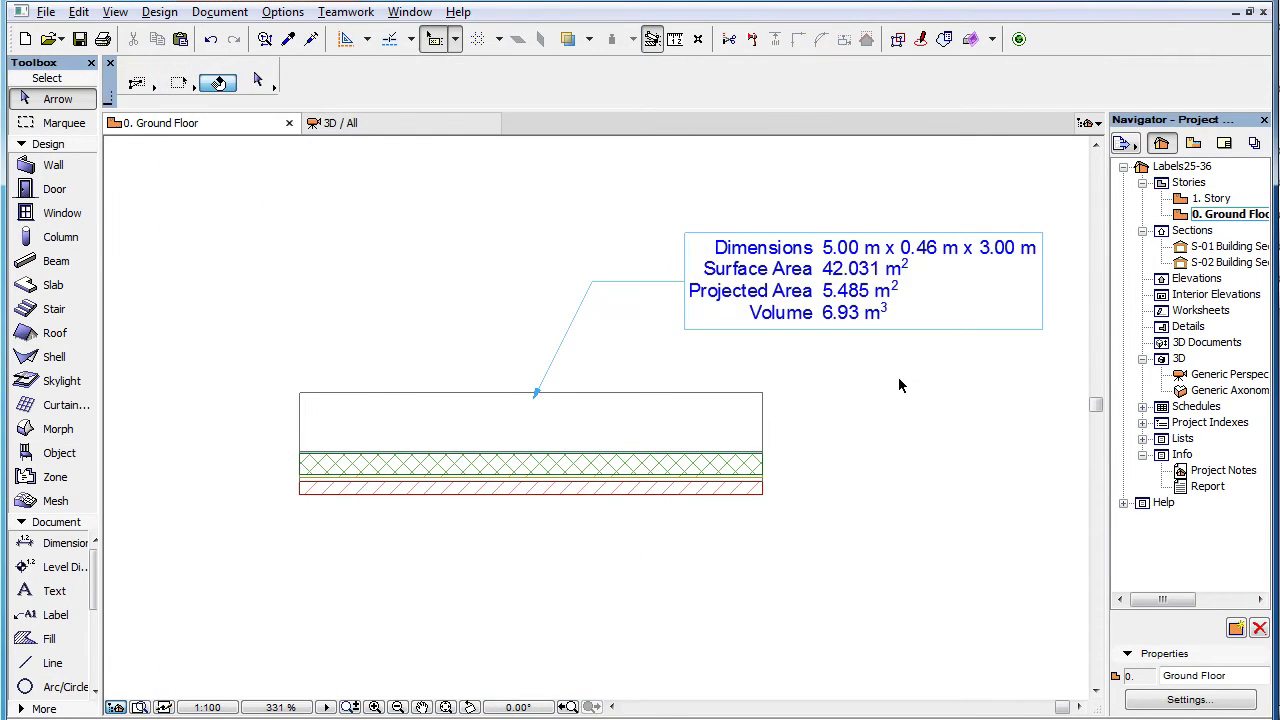
left_click(860, 268)
left_click(737, 80)
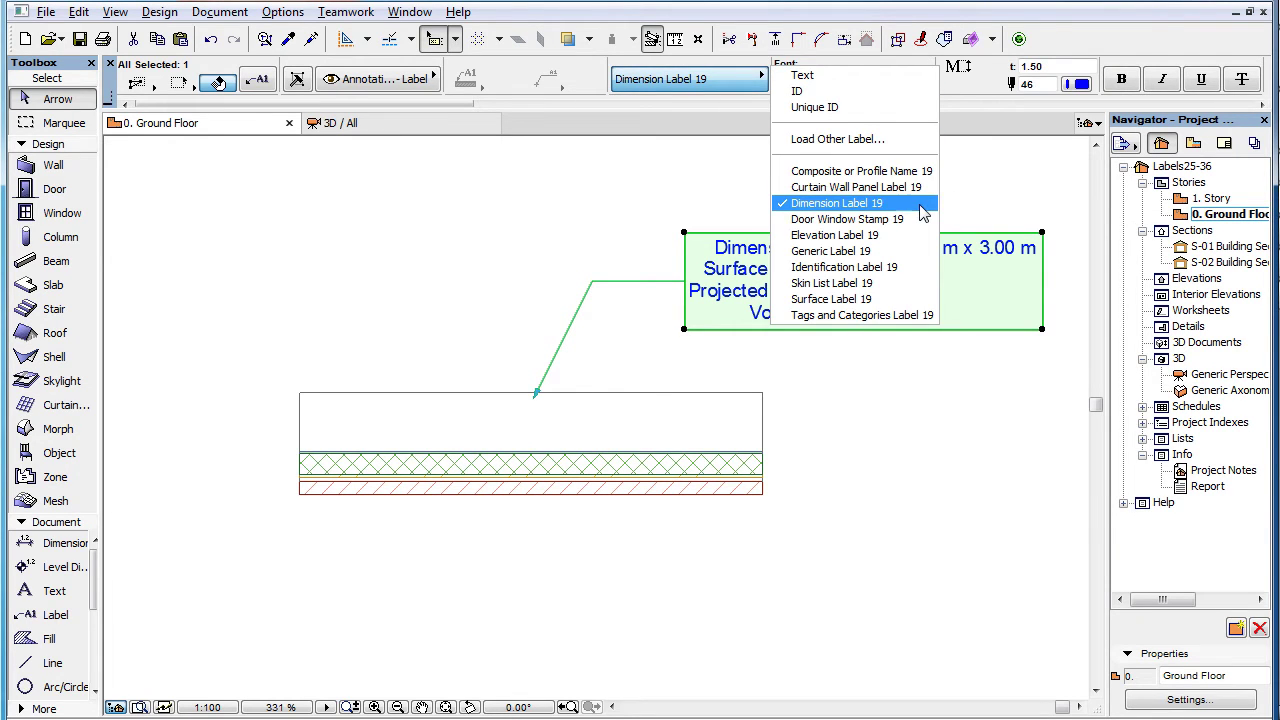
left_click(970, 415)
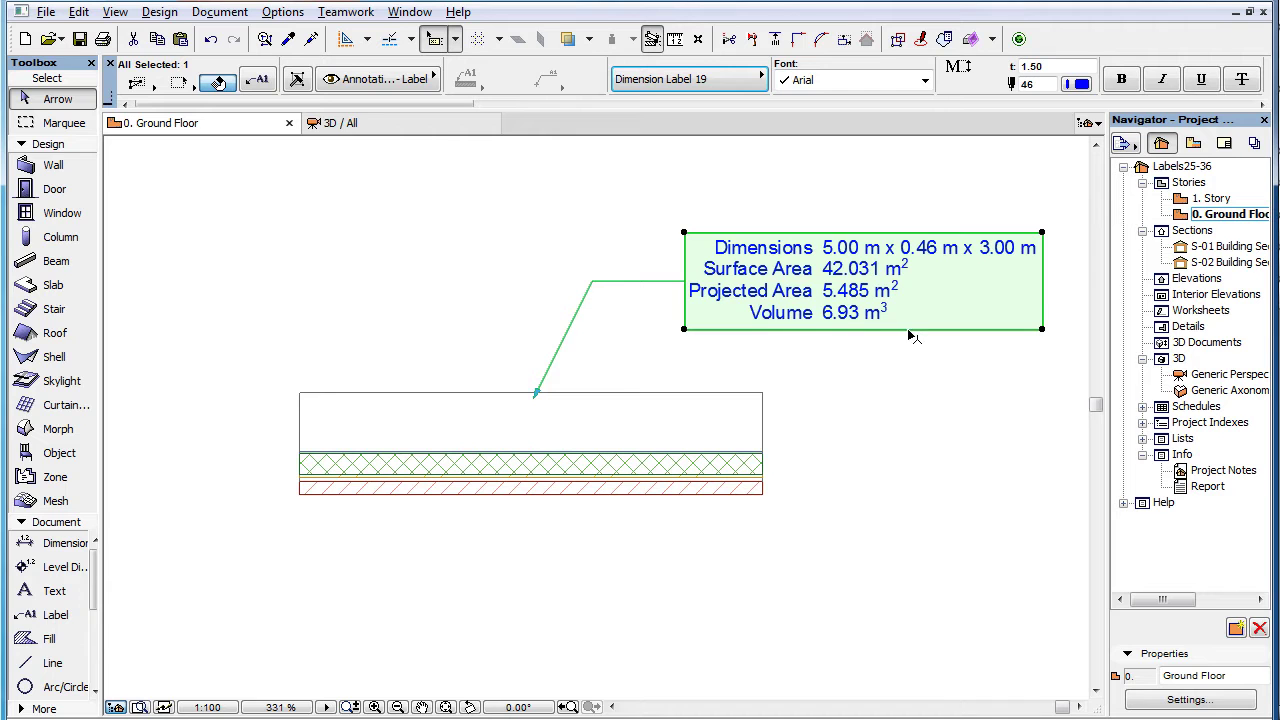
left_click(258, 82)
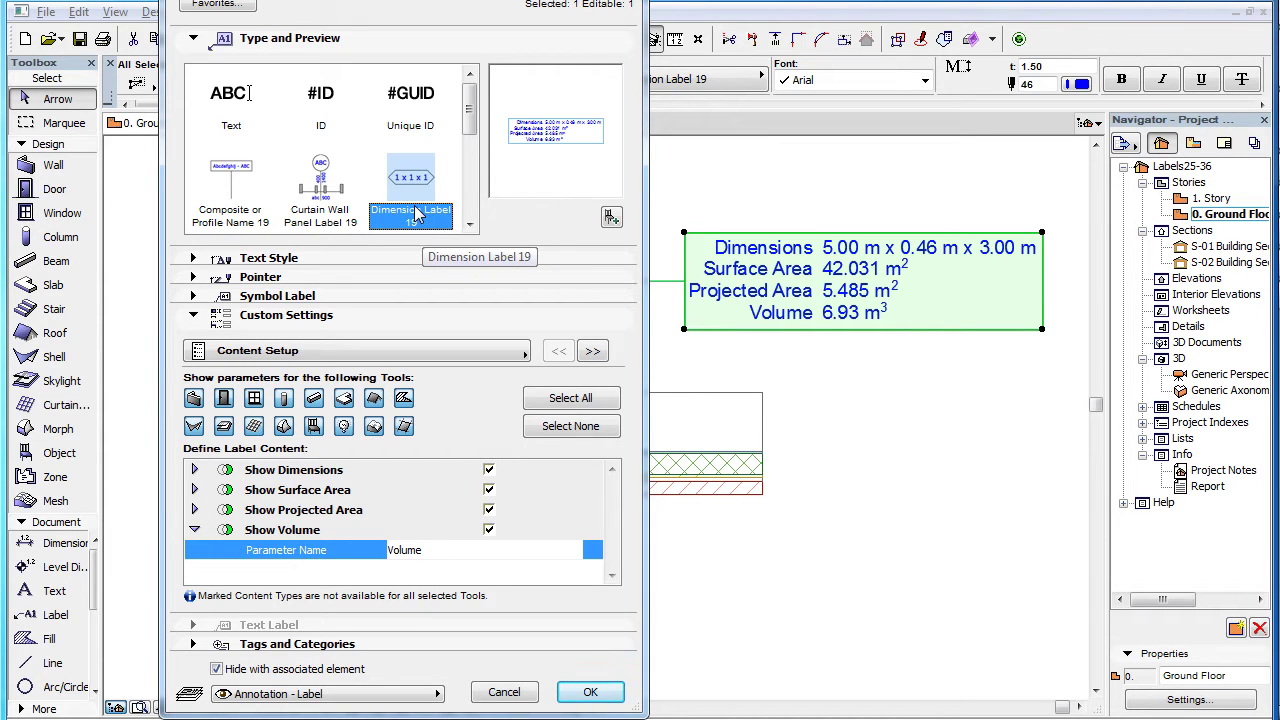
left_click(521, 356)
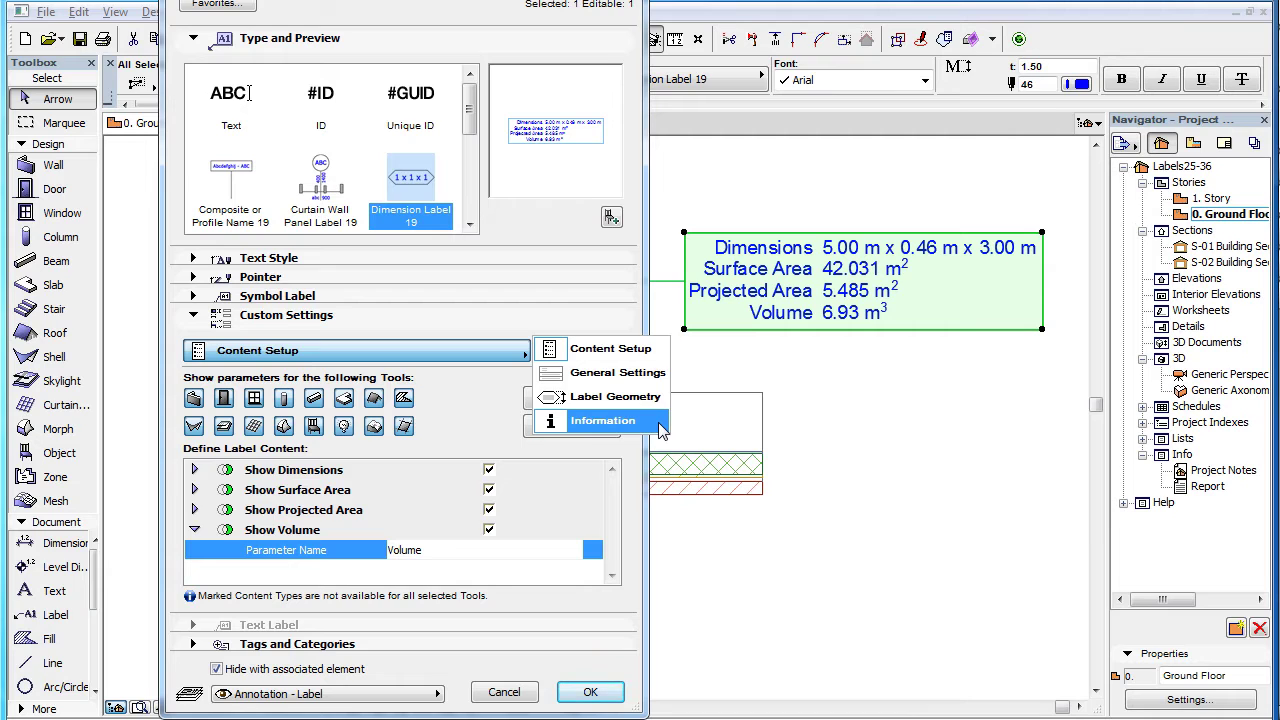
left_click(661, 358)
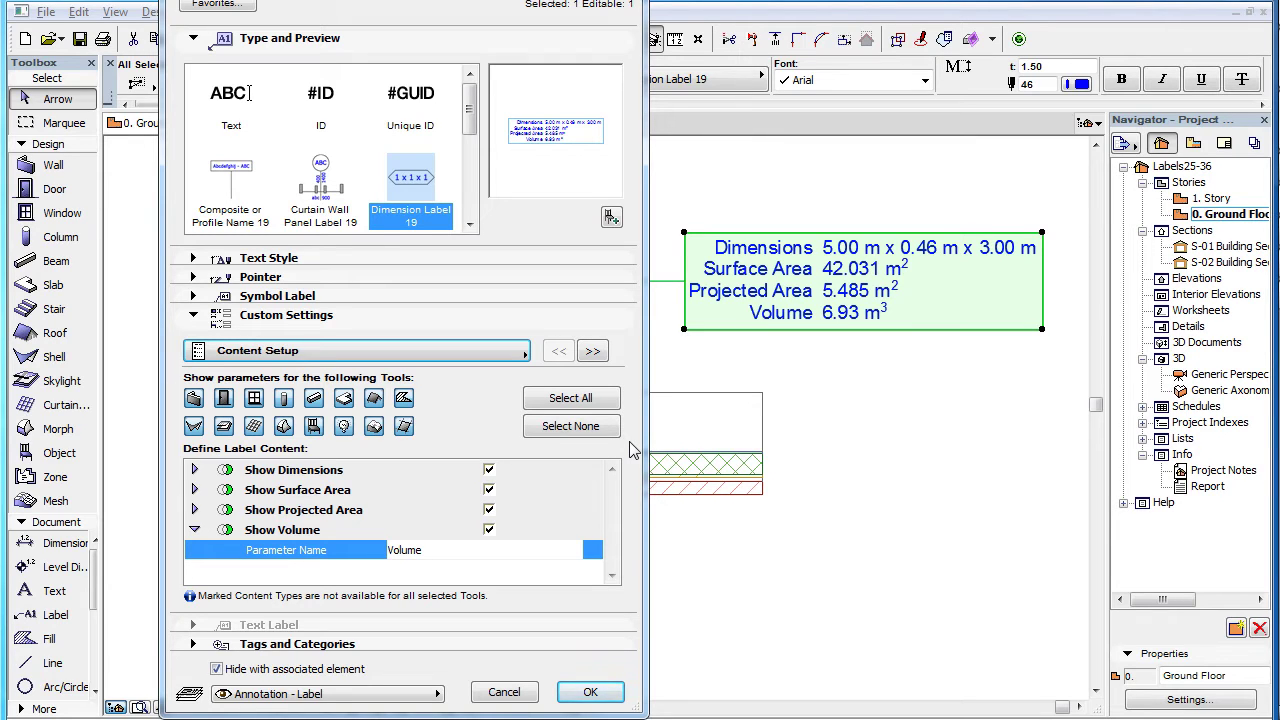
left_click(386, 470)
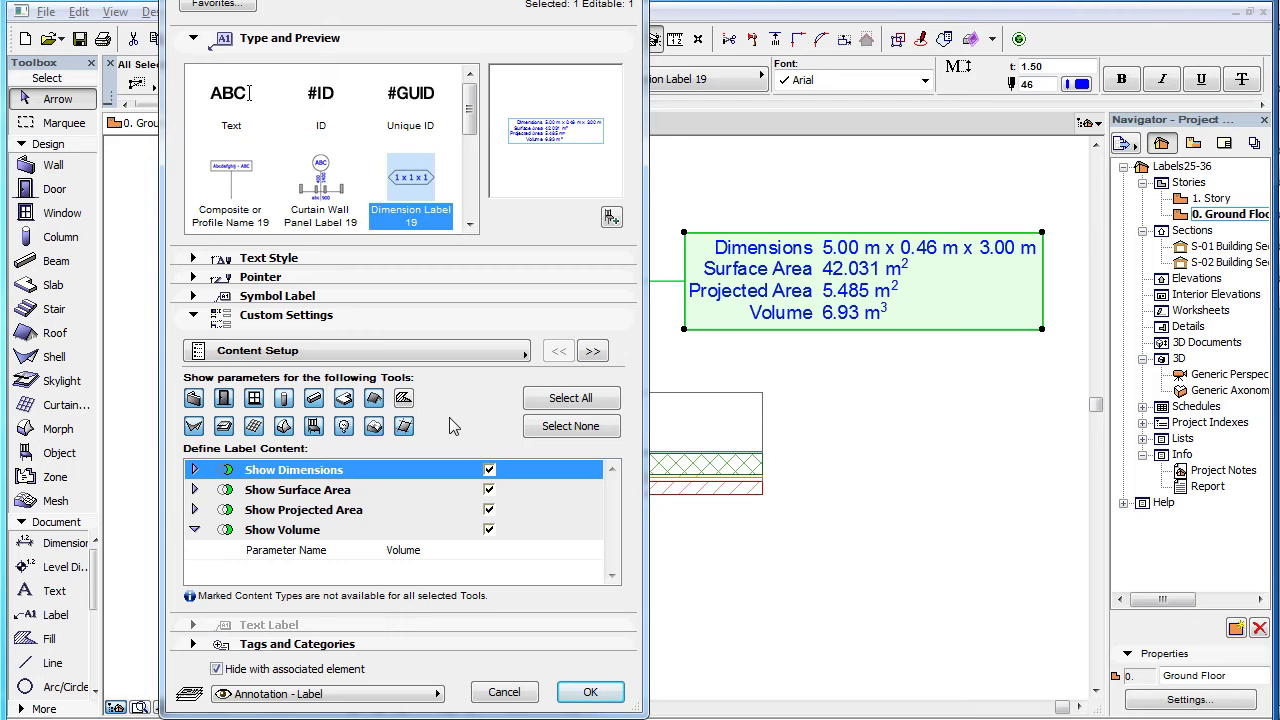
Step: Rename the Show Dimensions parameter from 'Dimensions' to 'Dims:' and confirm with OK
left_click(285, 428)
left_click(195, 470)
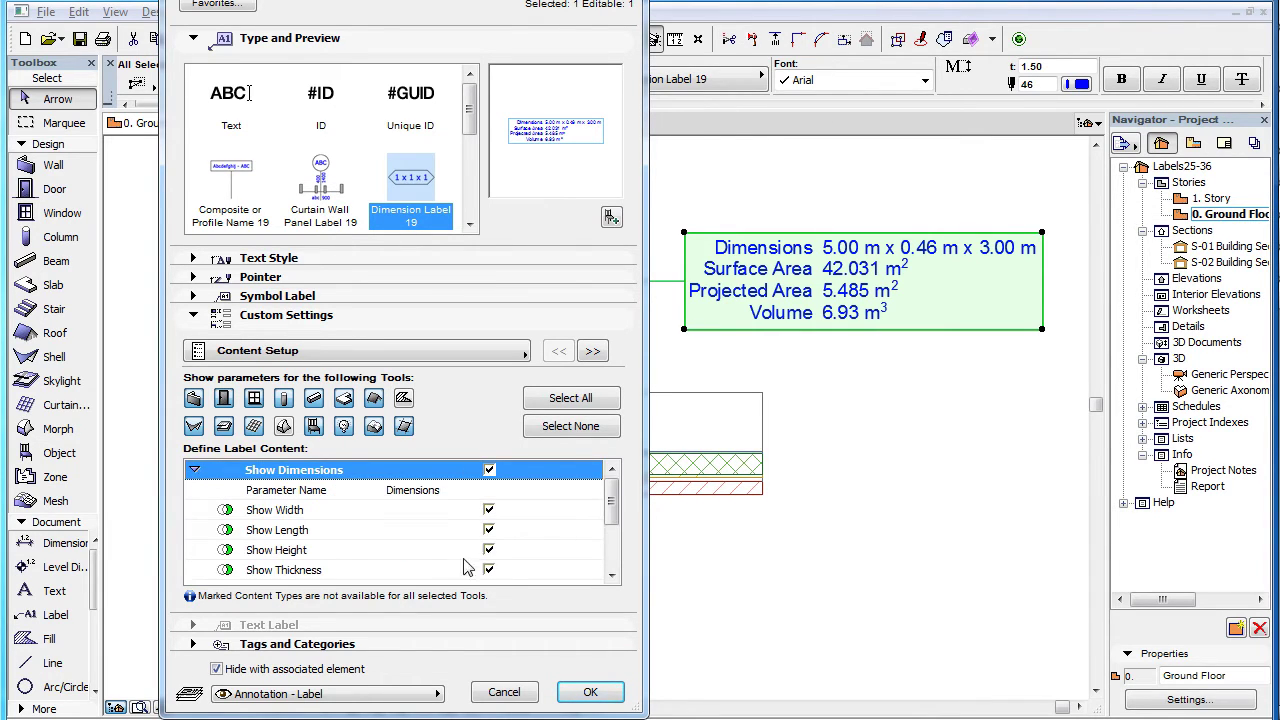
left_click(617, 575)
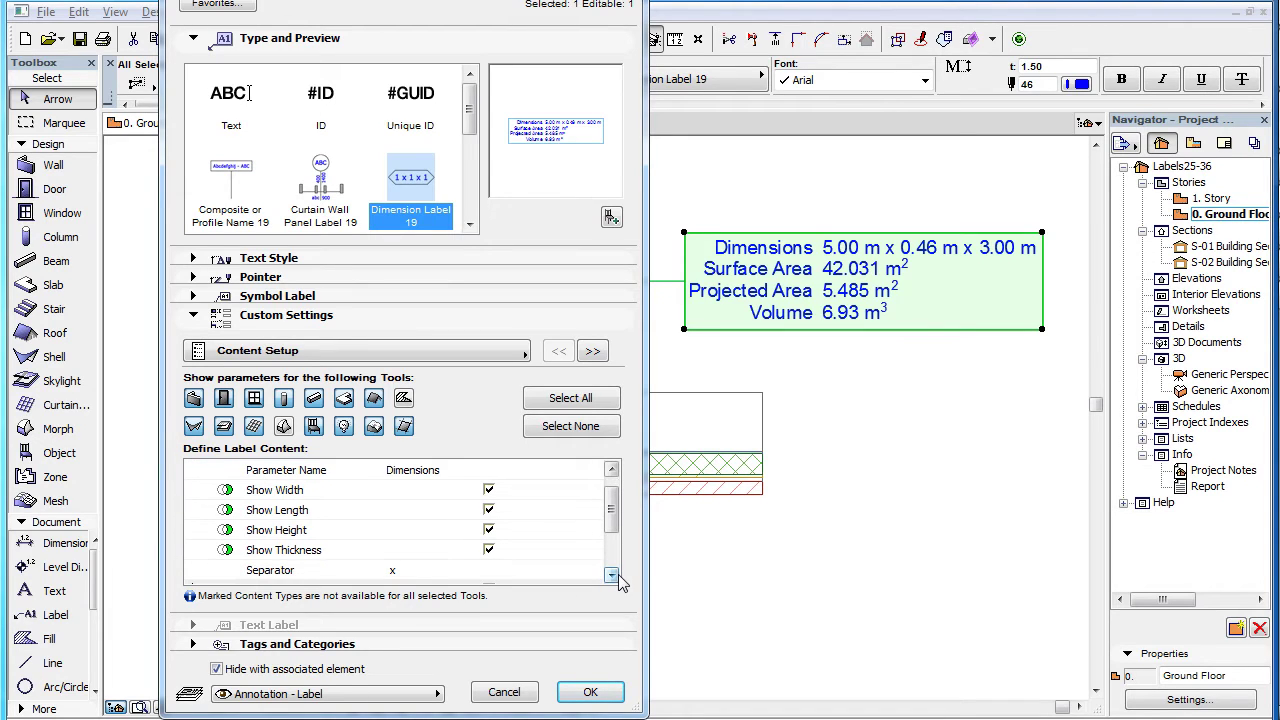
left_click(444, 471)
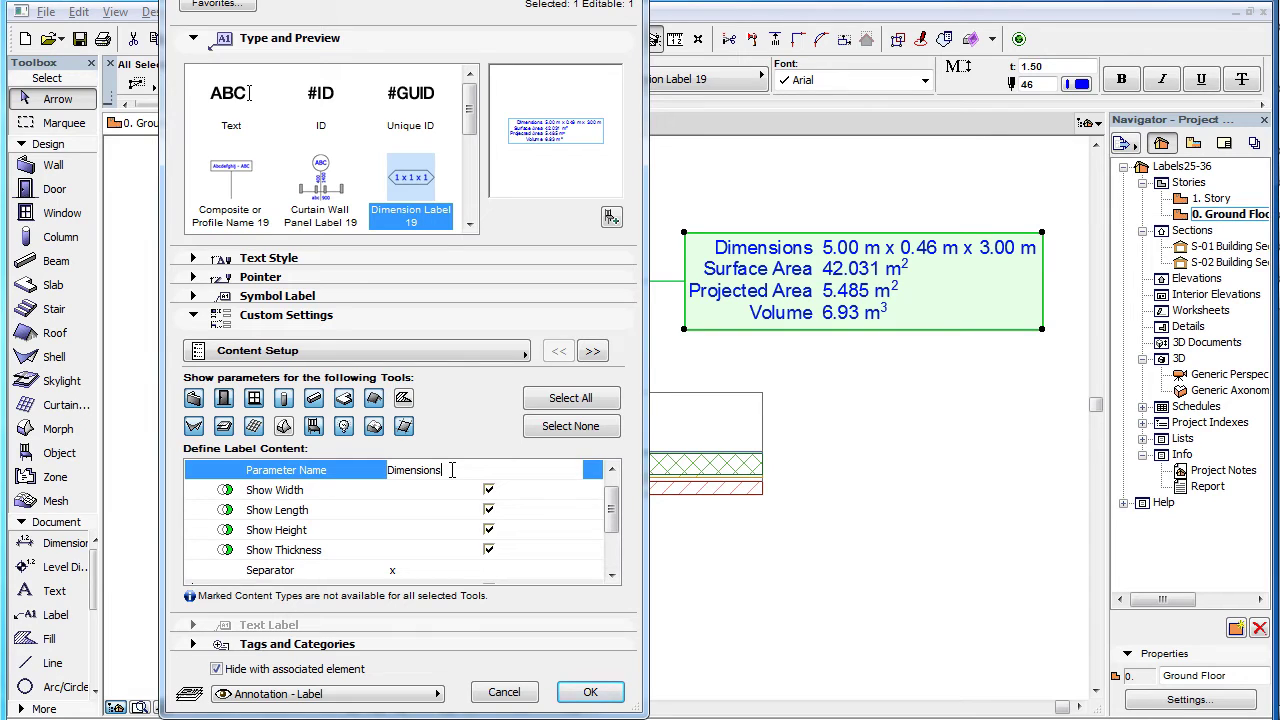
key("BackSpace")
key("BackSpace")
key("BackSpace")
left_click(589, 692)
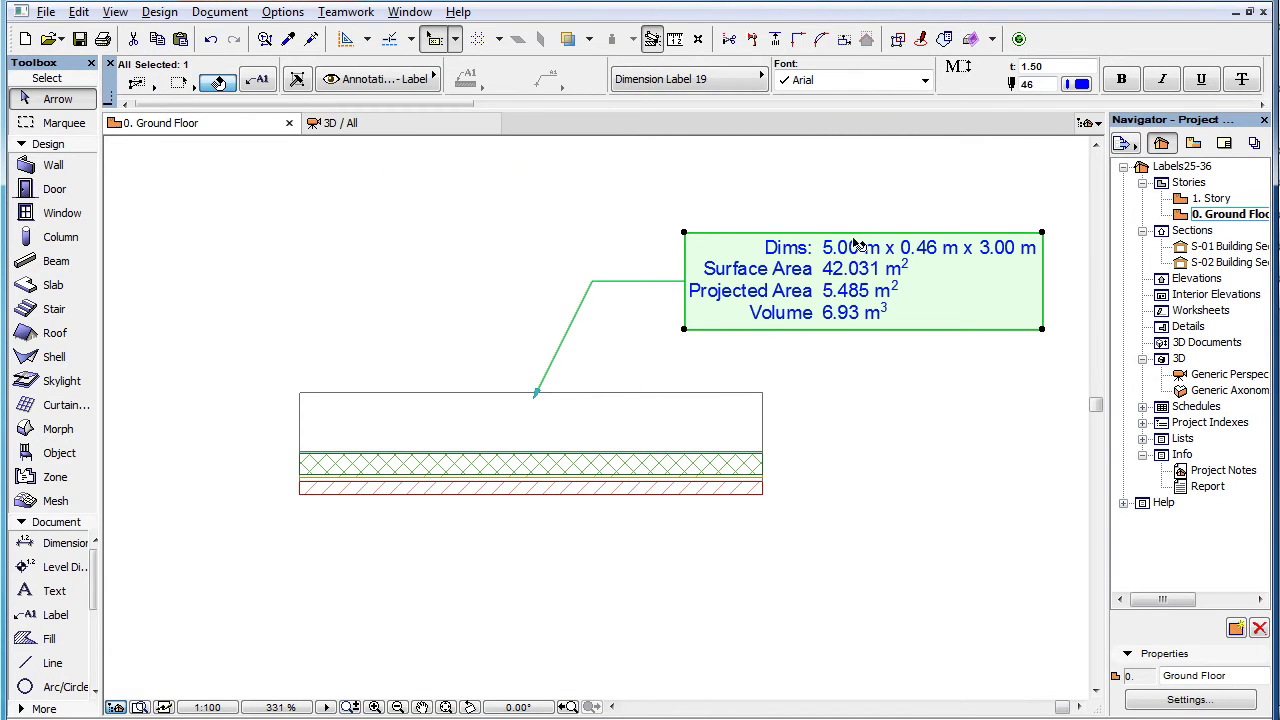
Step: Change the Dims separator to 'by' so the label reads 5.00 m by 0.46 m by 3.00 m
left_click(257, 80)
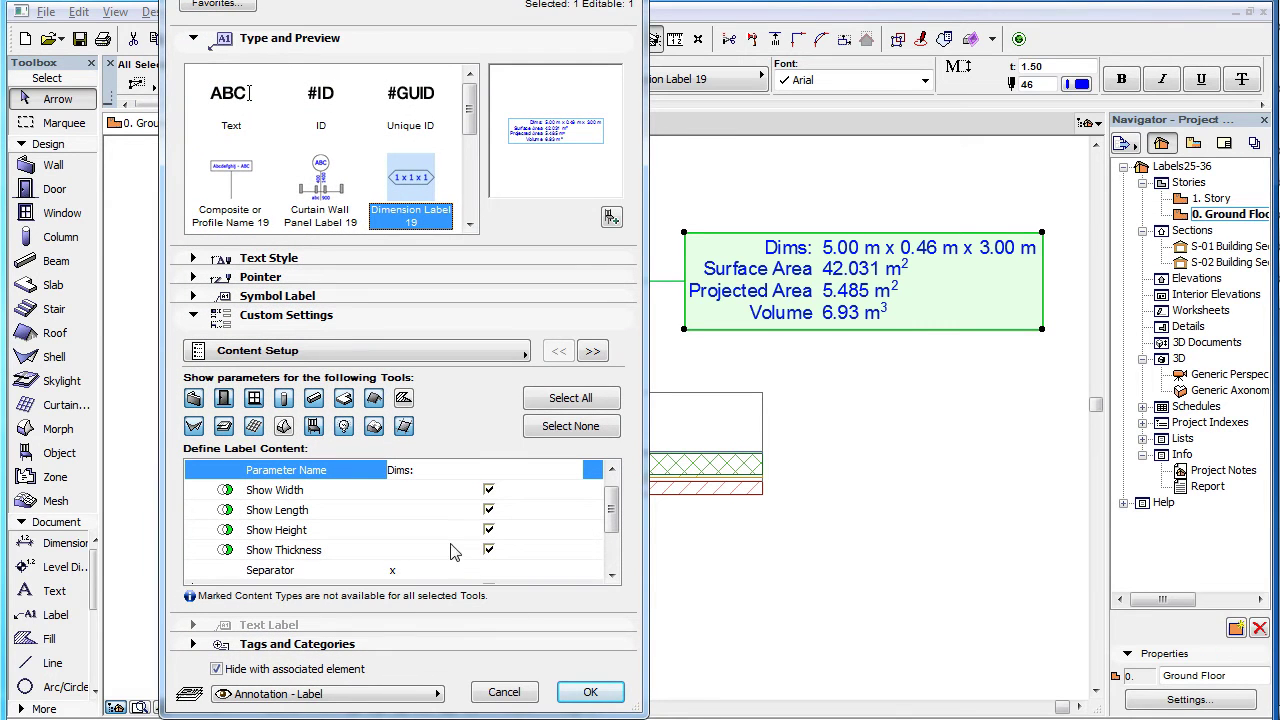
left_click(432, 490)
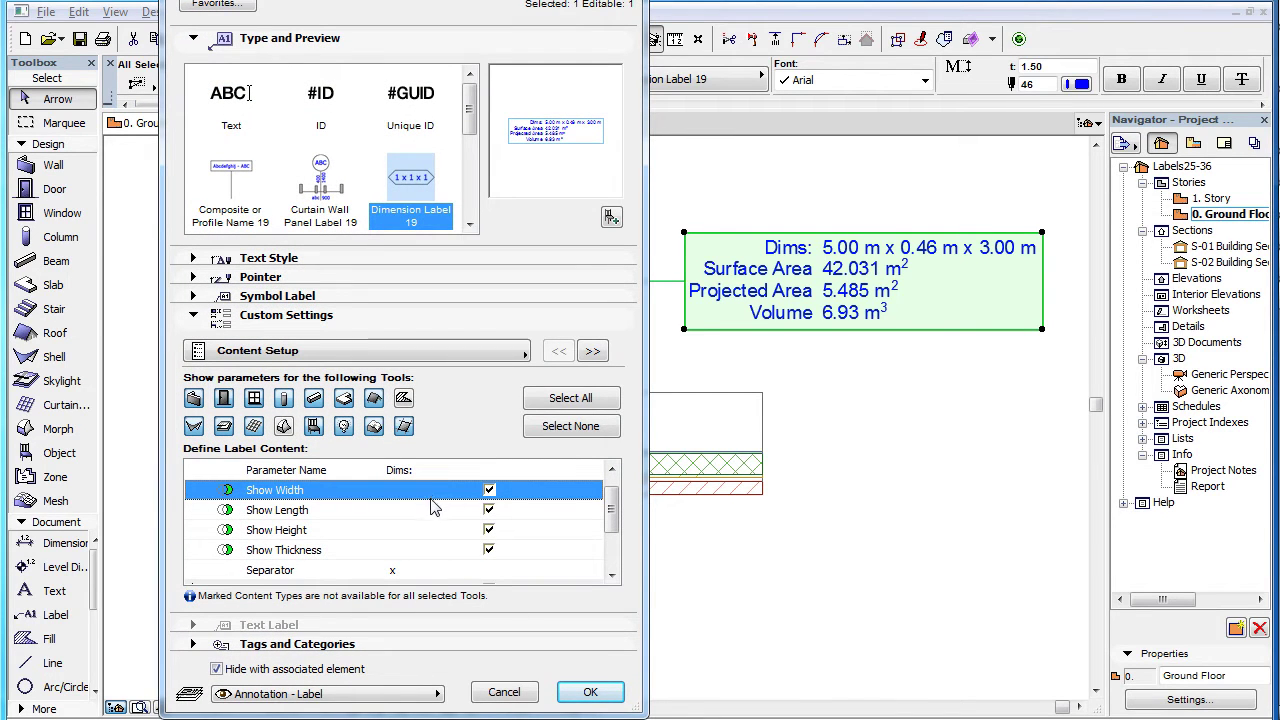
left_click(442, 516)
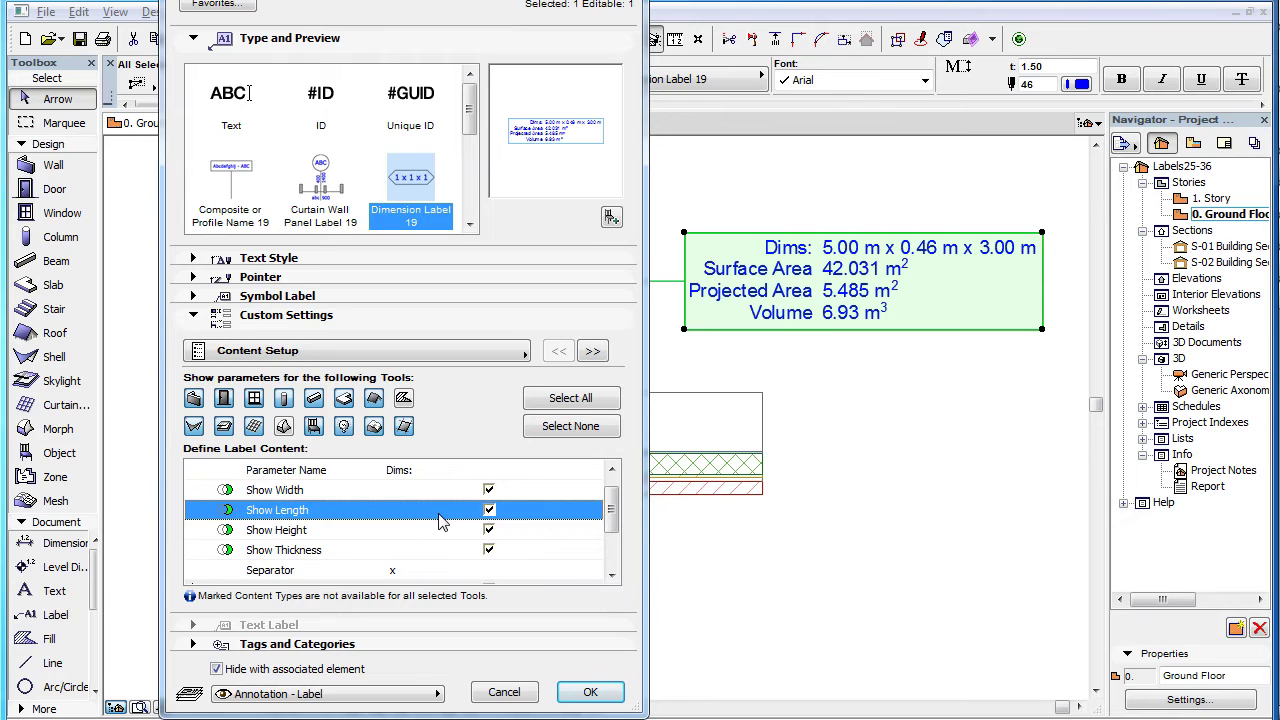
left_click(452, 536)
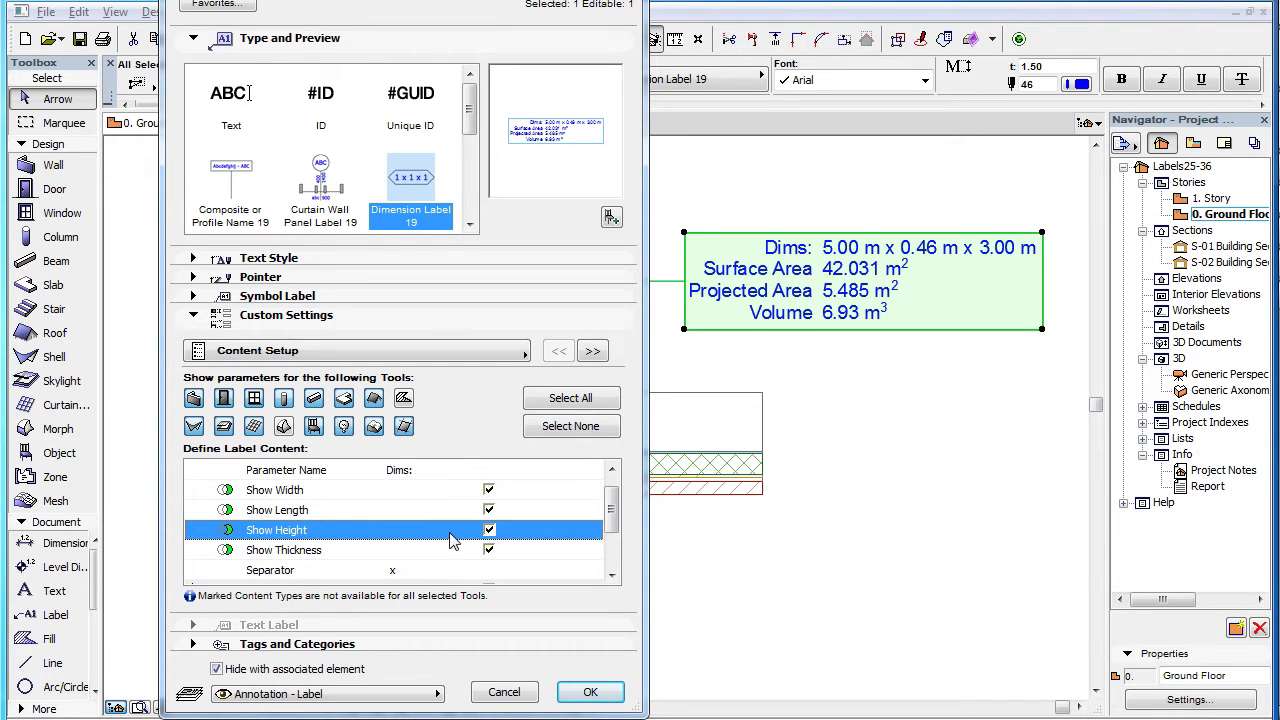
left_click(452, 555)
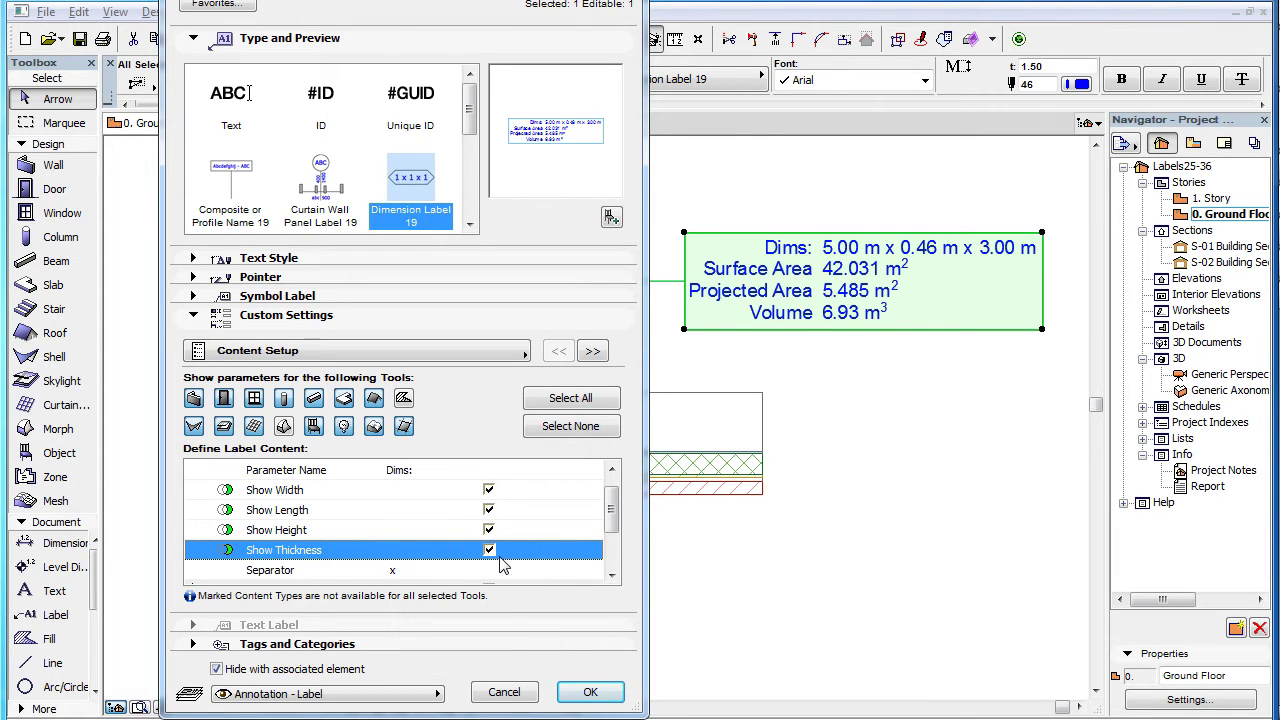
left_click(419, 571)
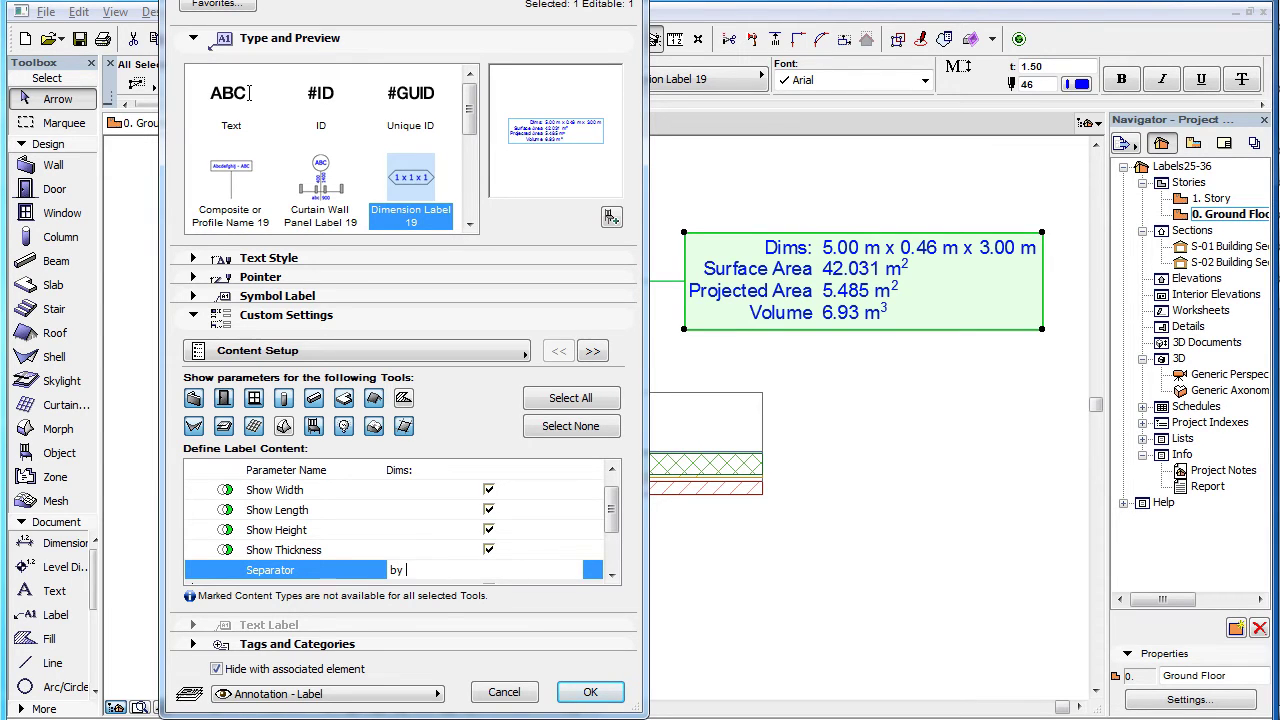
type("by")
left_click(590, 692)
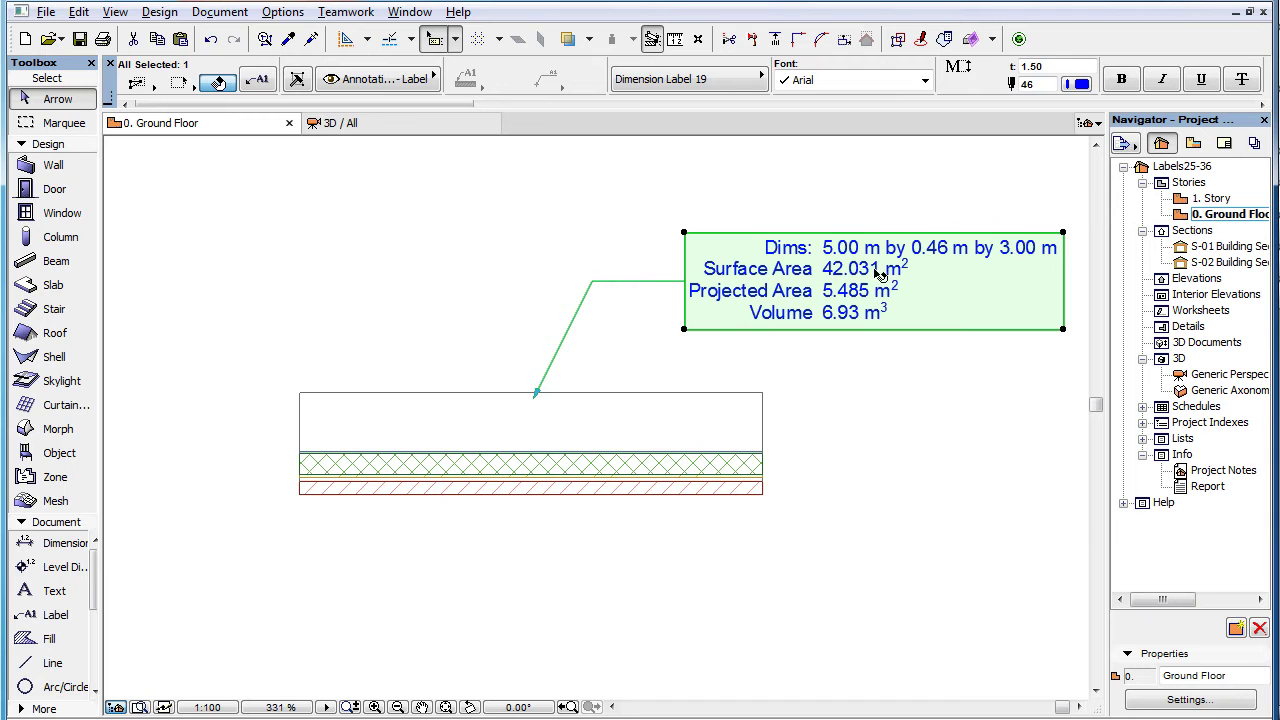
Step: Reopen the label settings and review the width, length, height and thickness parts of Dims
left_click(258, 86)
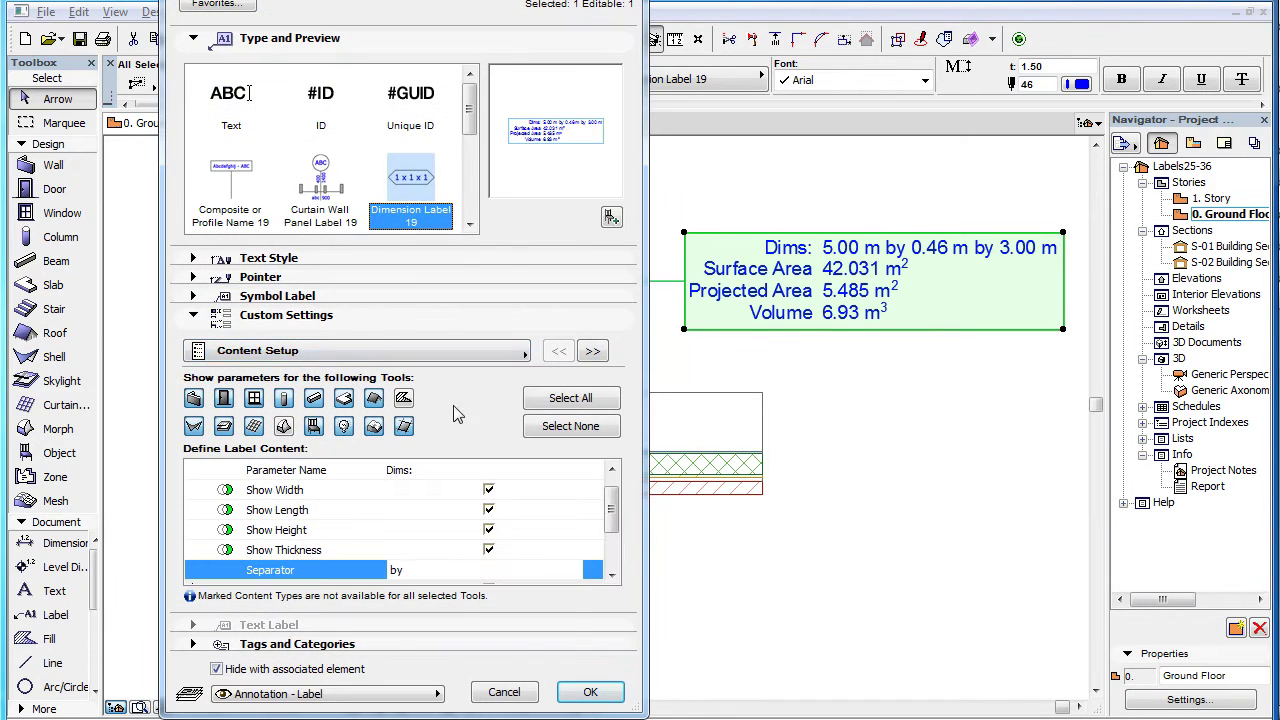
left_click(426, 494)
left_click(434, 512)
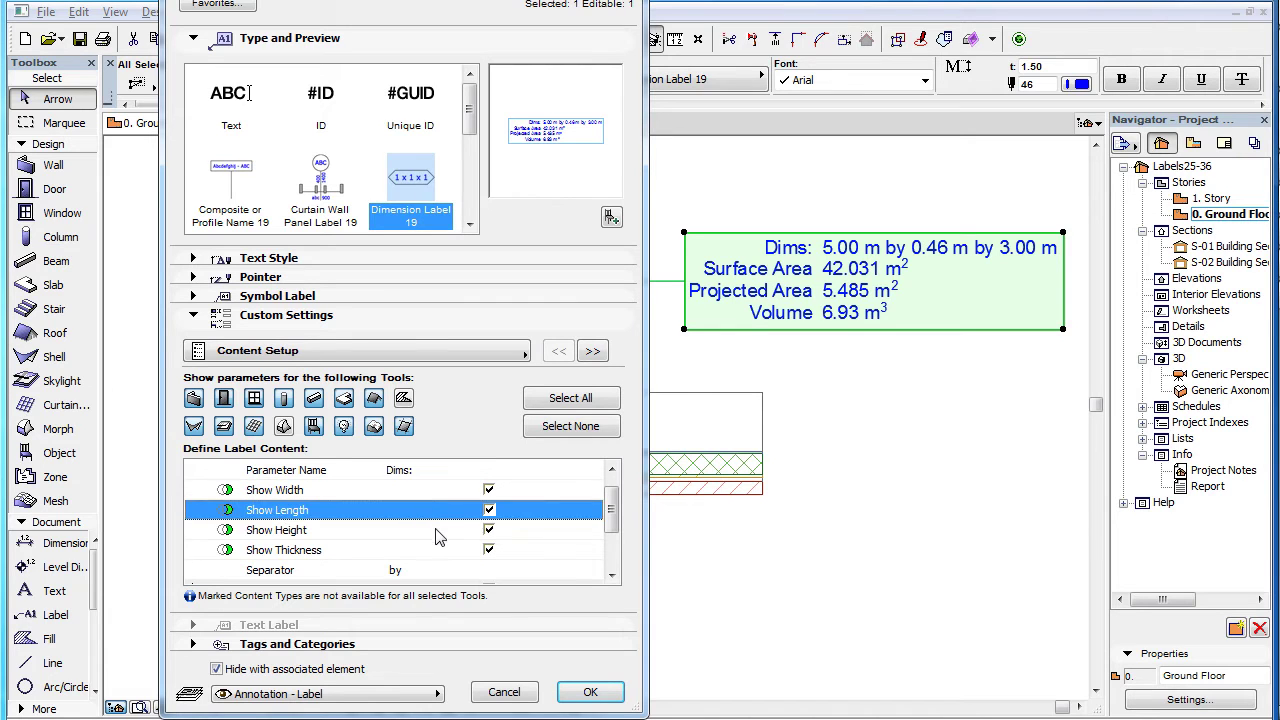
left_click(437, 534)
left_click(446, 552)
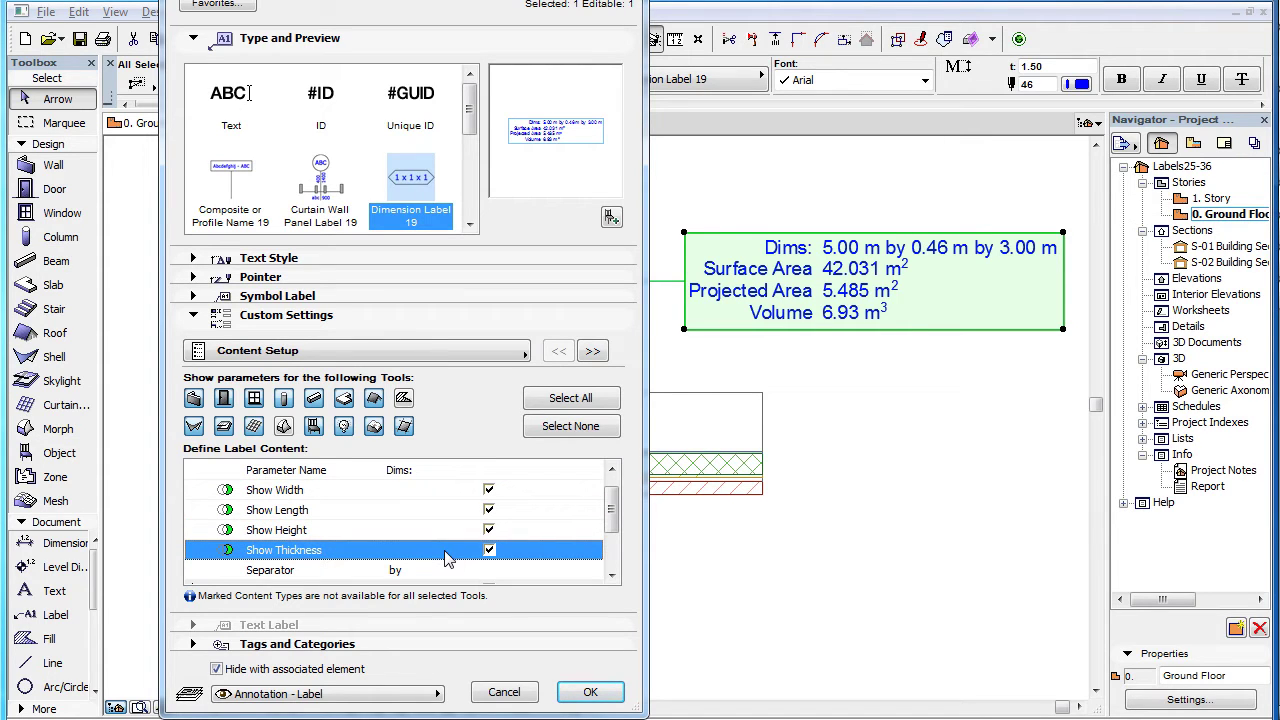
Step: Filter to walls and slabs and inspect their Show Height and Show Thickness options
left_click(570, 426)
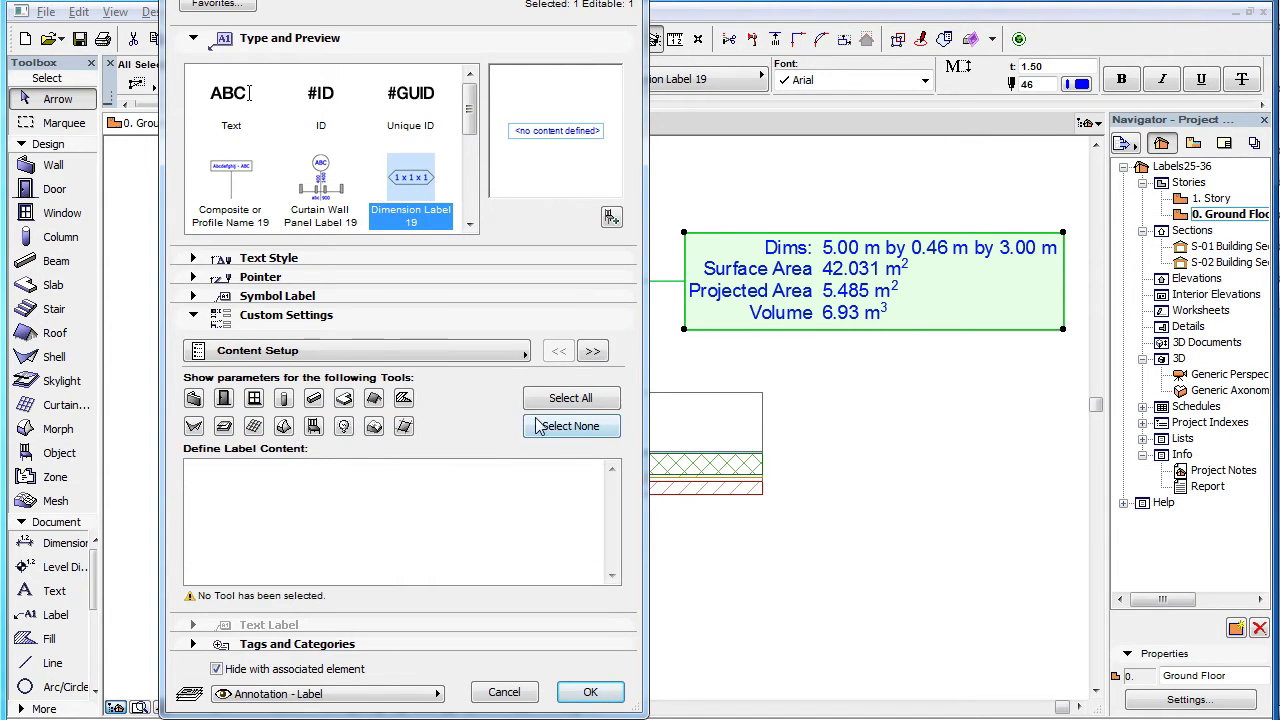
left_click(195, 399)
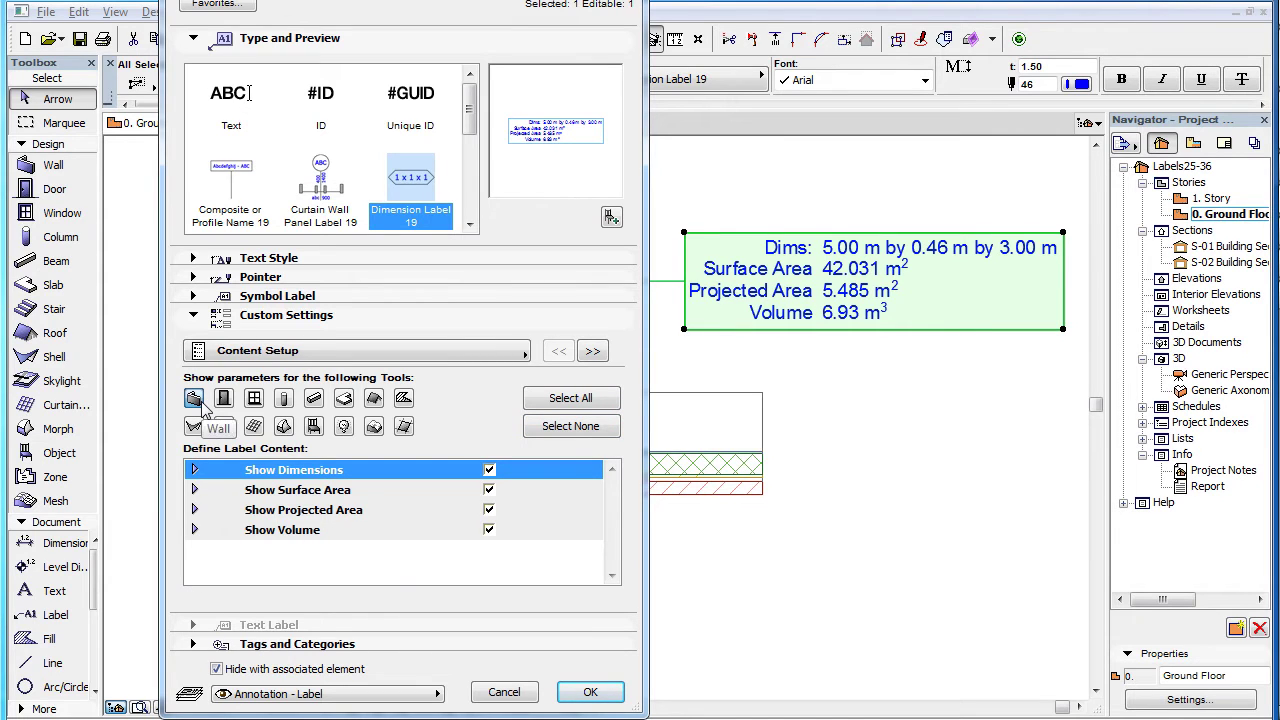
left_click(253, 426)
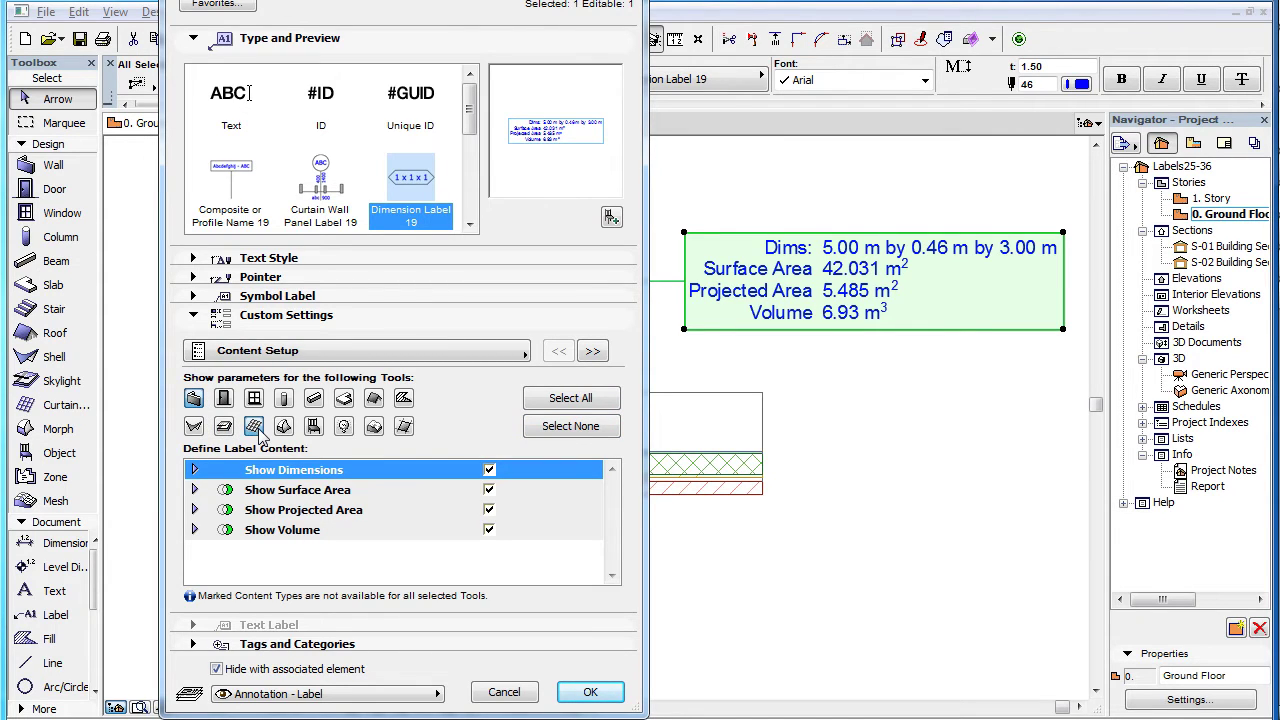
left_click(199, 470)
left_click(380, 514)
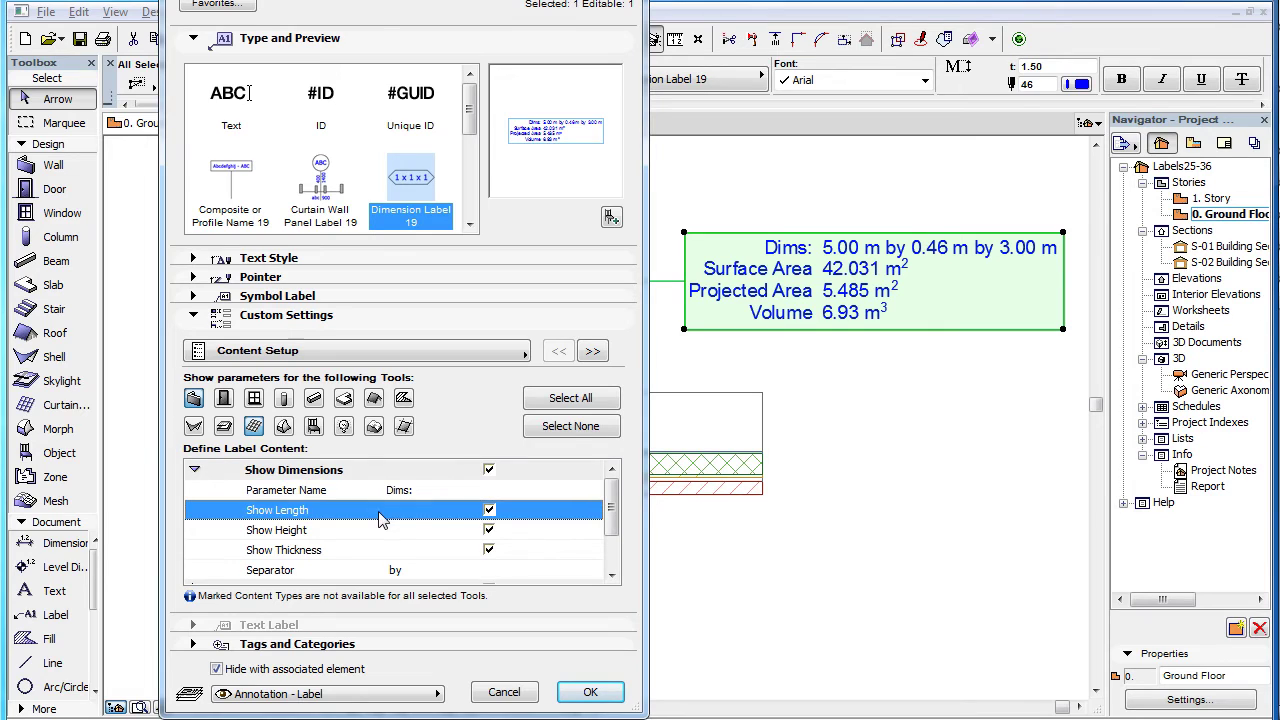
left_click(382, 531)
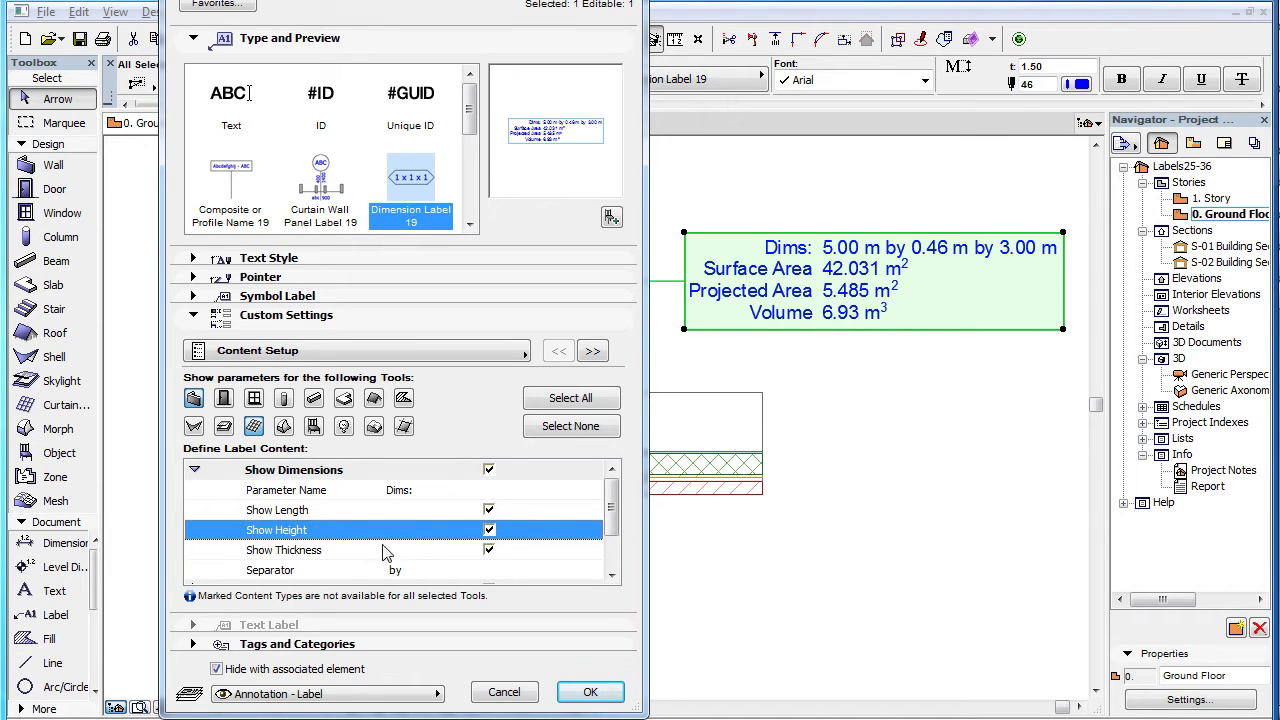
left_click(386, 551)
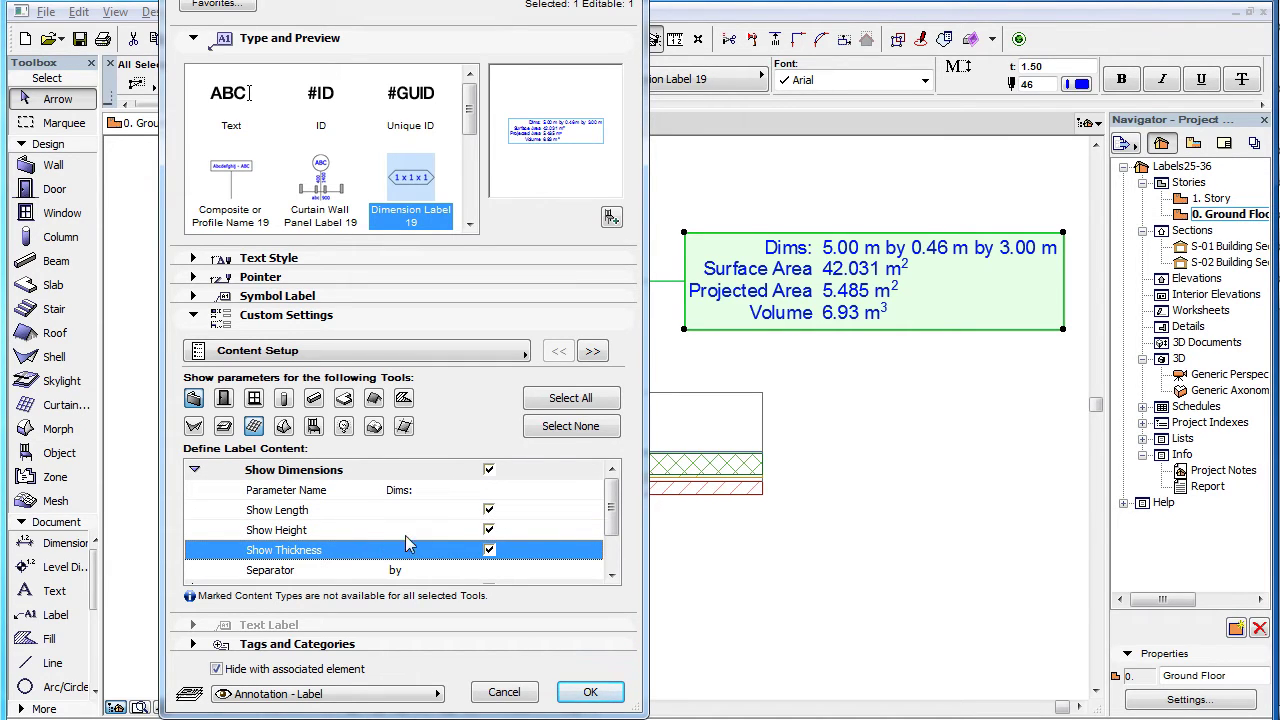
Step: Filter to doors only and inspect their Show Width and Show Height options
left_click(588, 432)
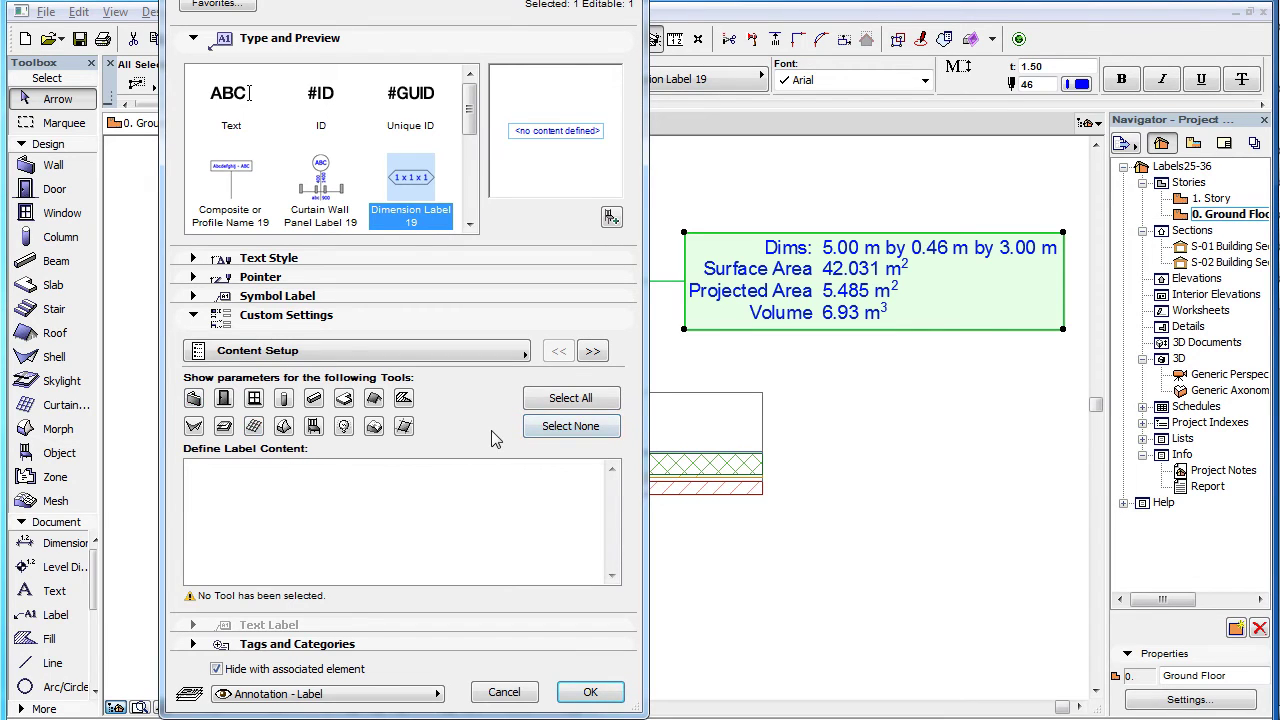
left_click(224, 398)
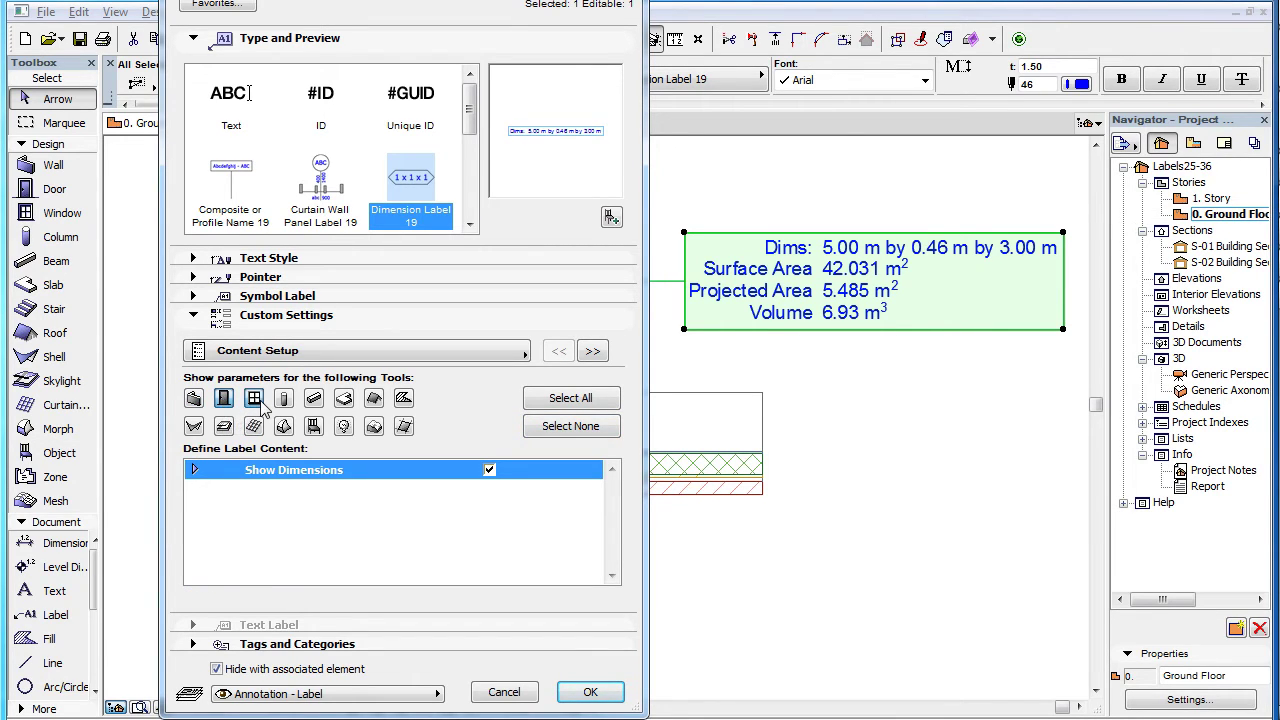
left_click(256, 400)
left_click(224, 426)
left_click(196, 470)
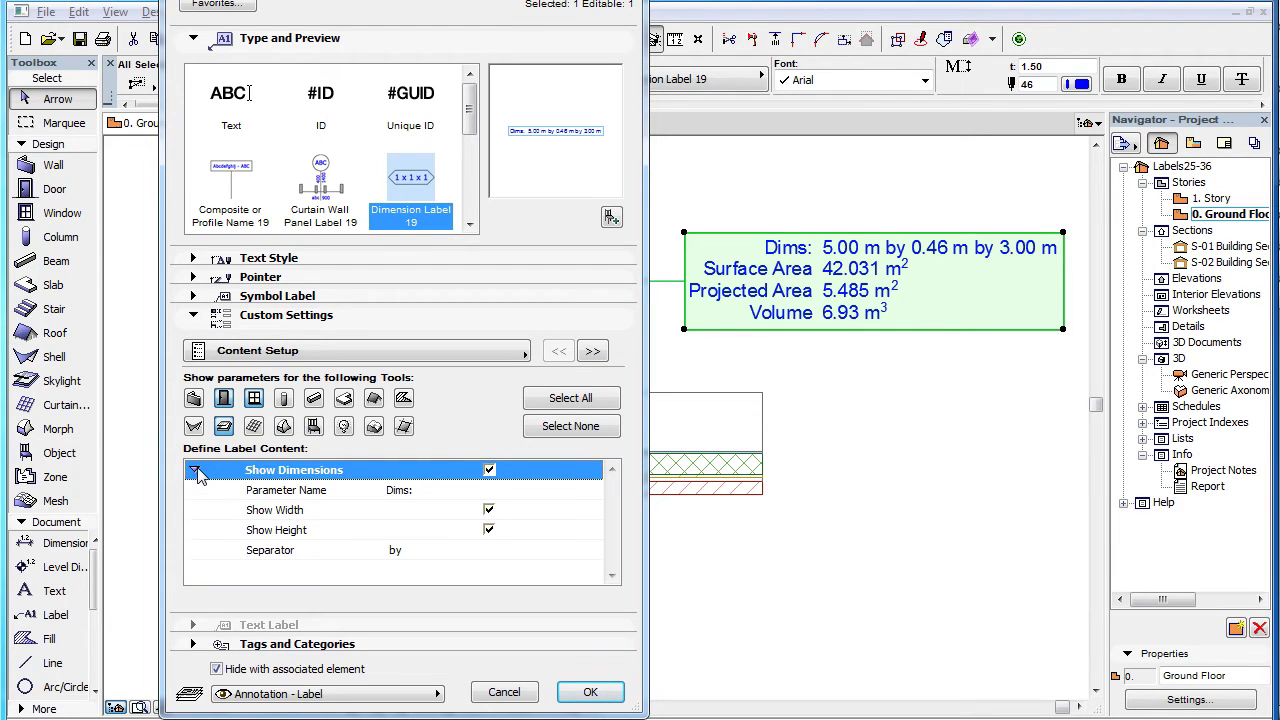
left_click(388, 518)
left_click(388, 531)
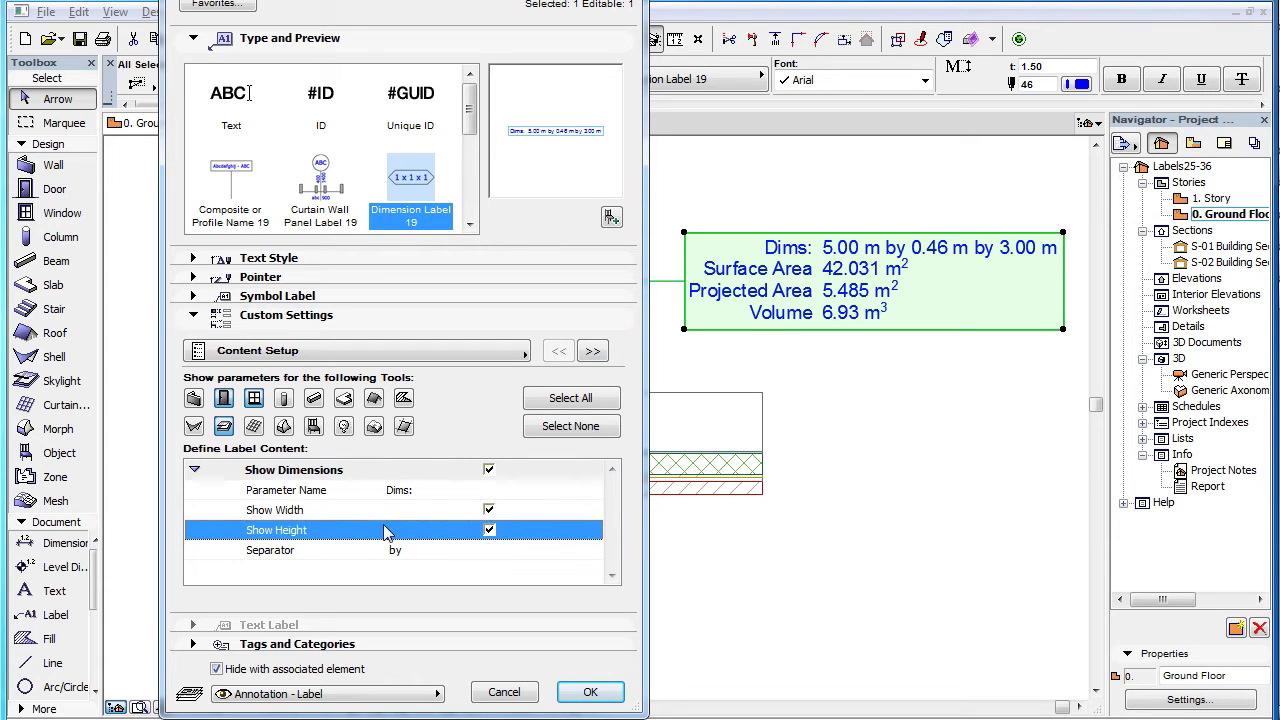
Step: Filter to columns, beams, objects and stairs and inspect their width, length and height options
left_click(596, 427)
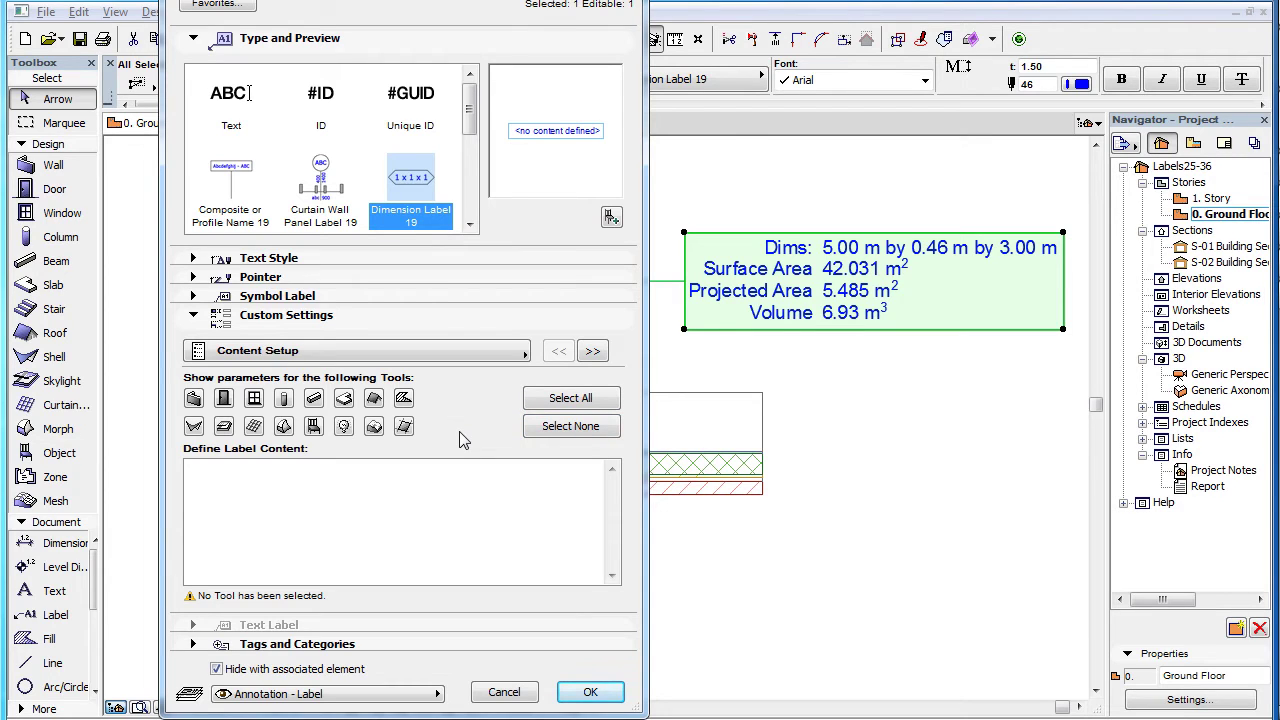
left_click(284, 399)
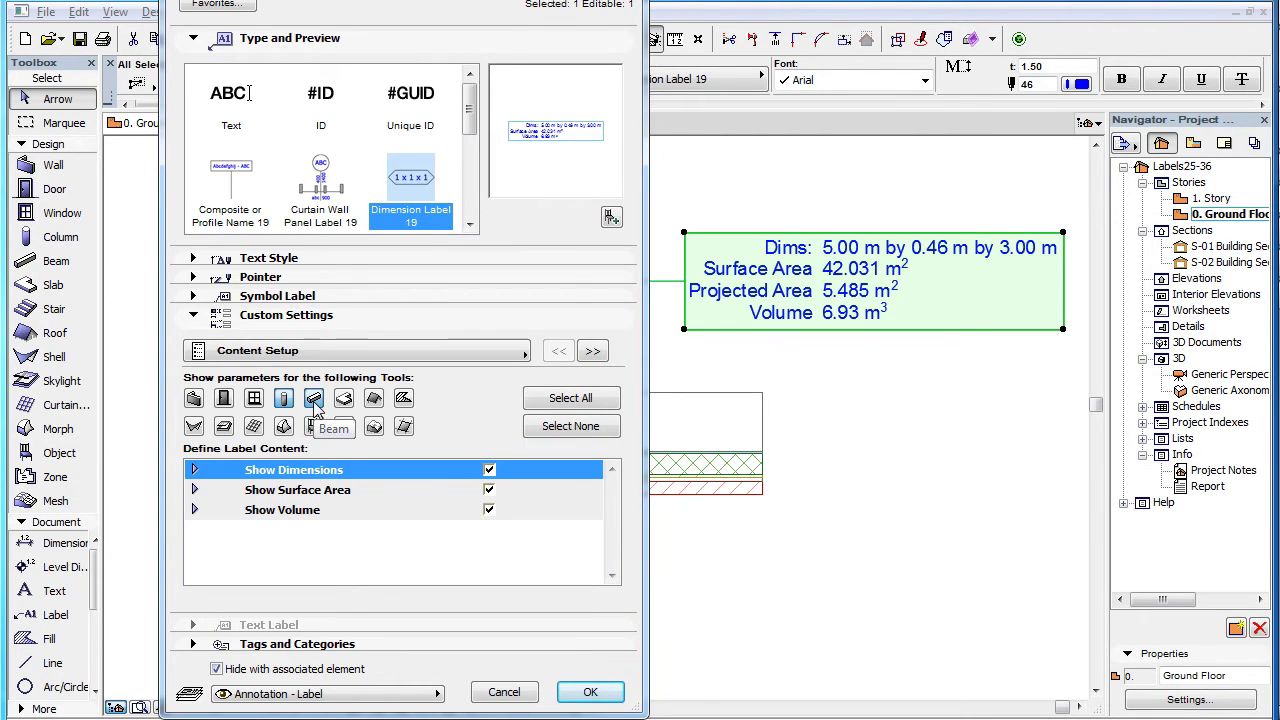
left_click(316, 405)
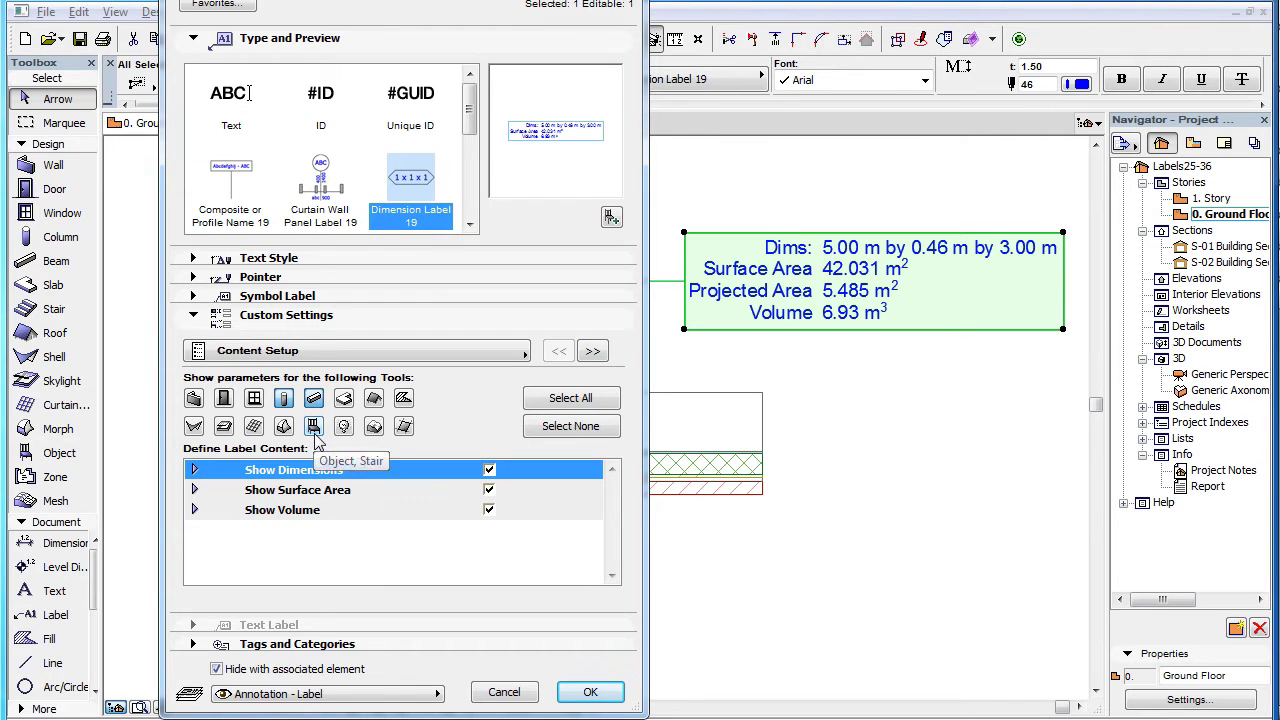
left_click(314, 427)
left_click(344, 427)
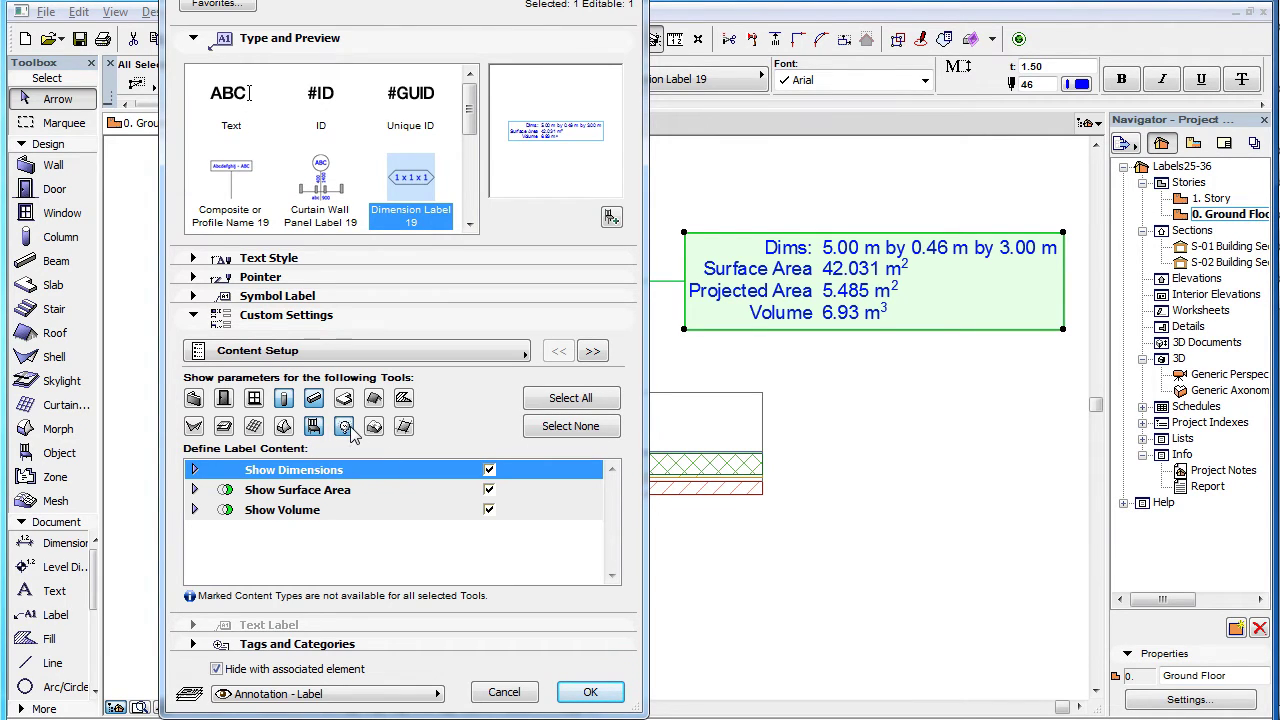
left_click(195, 471)
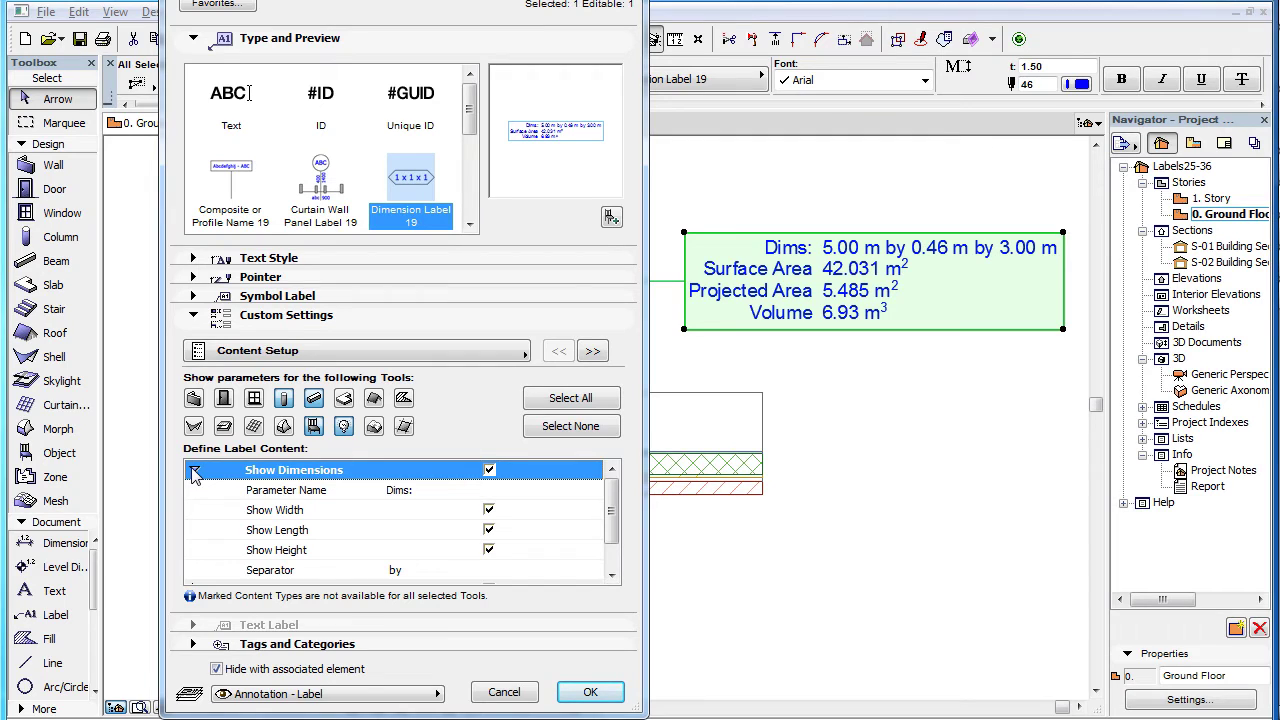
left_click(423, 512)
left_click(420, 531)
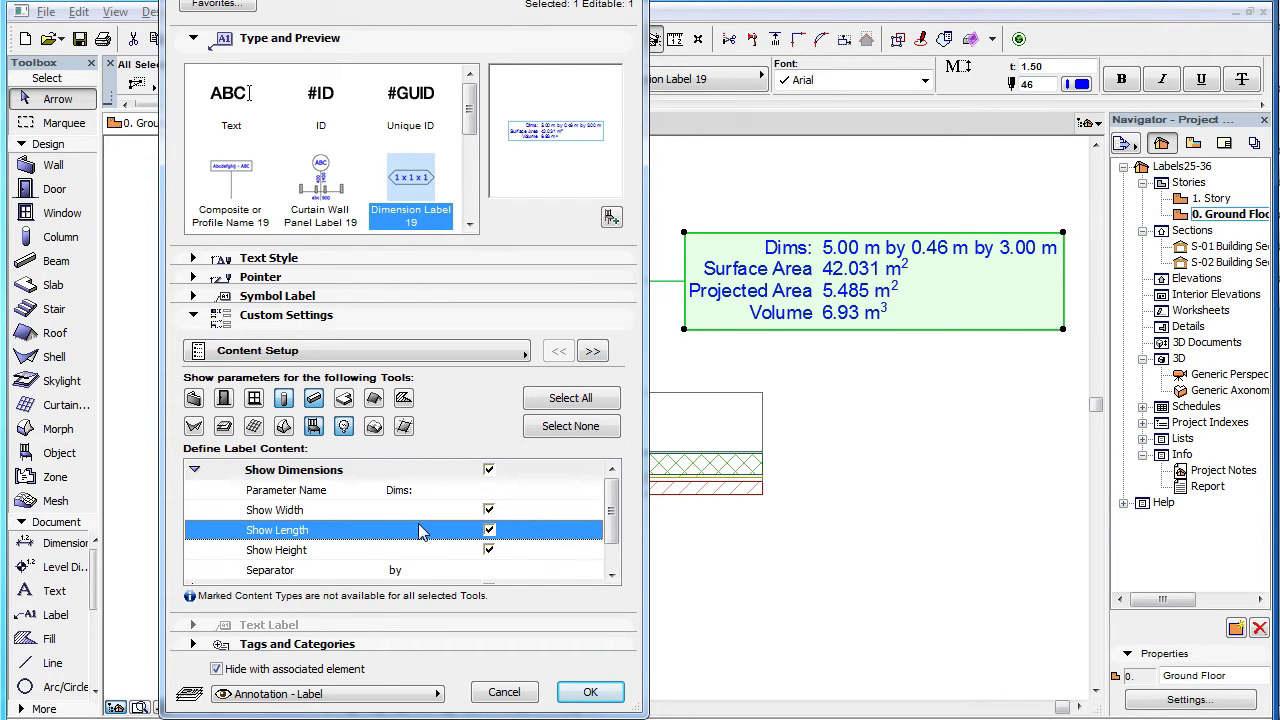
left_click(420, 552)
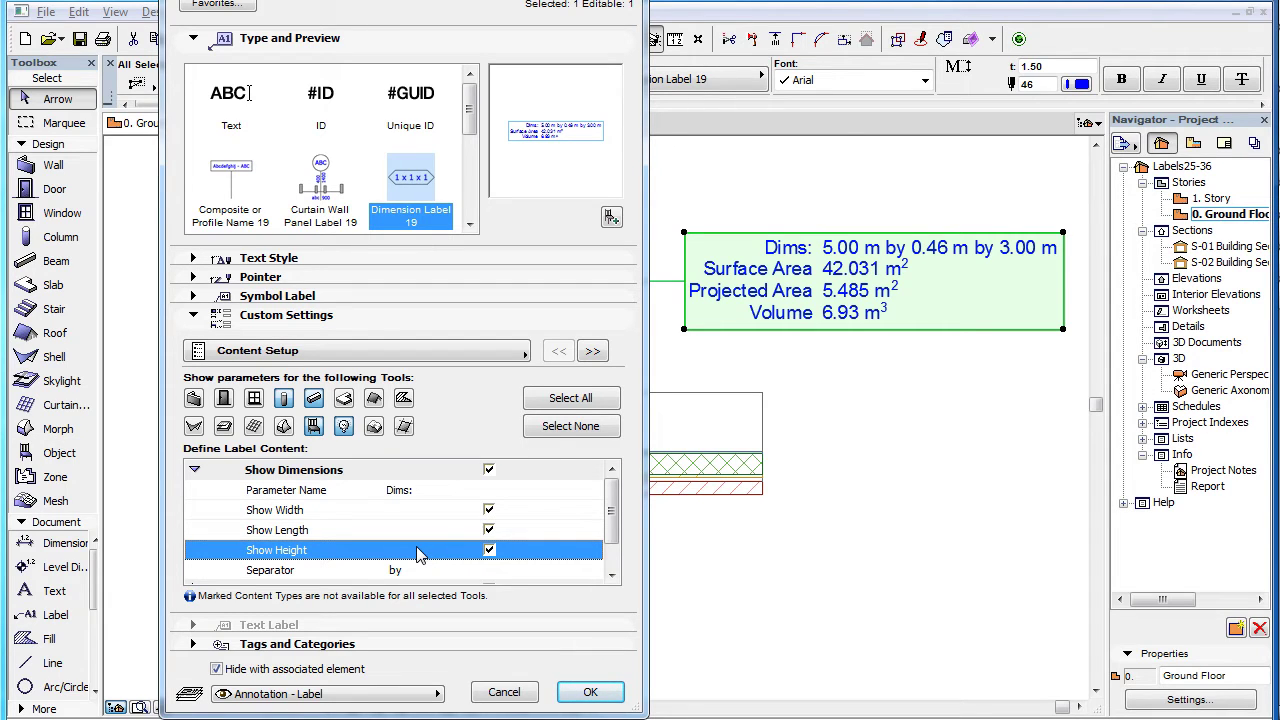
Step: Filter to slabs and roofs and inspect their Show Thickness option
left_click(596, 430)
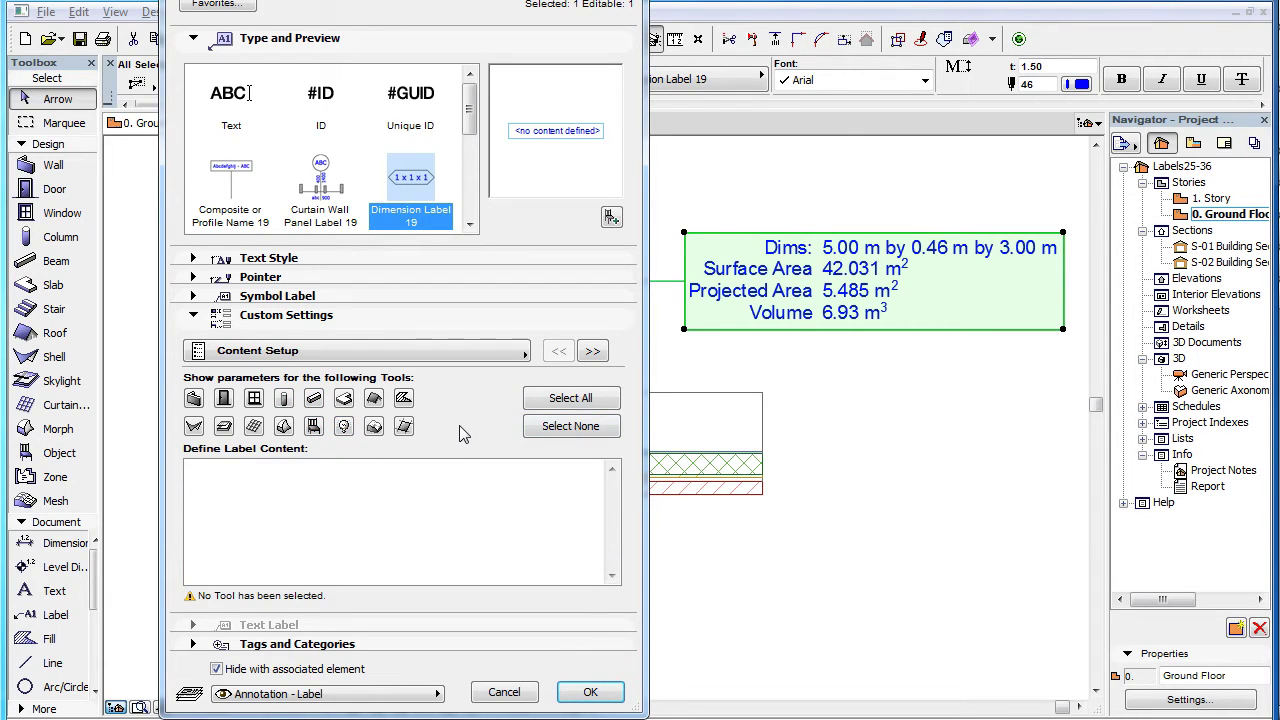
left_click(343, 398)
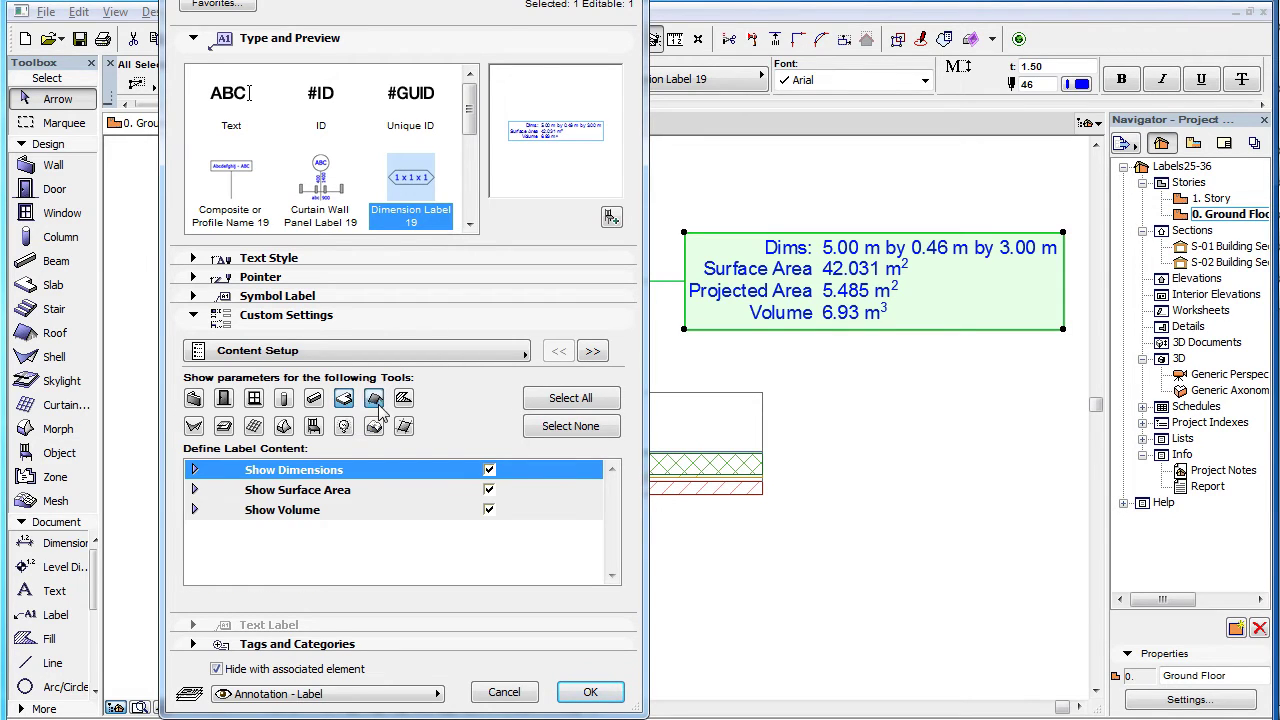
left_click(376, 400)
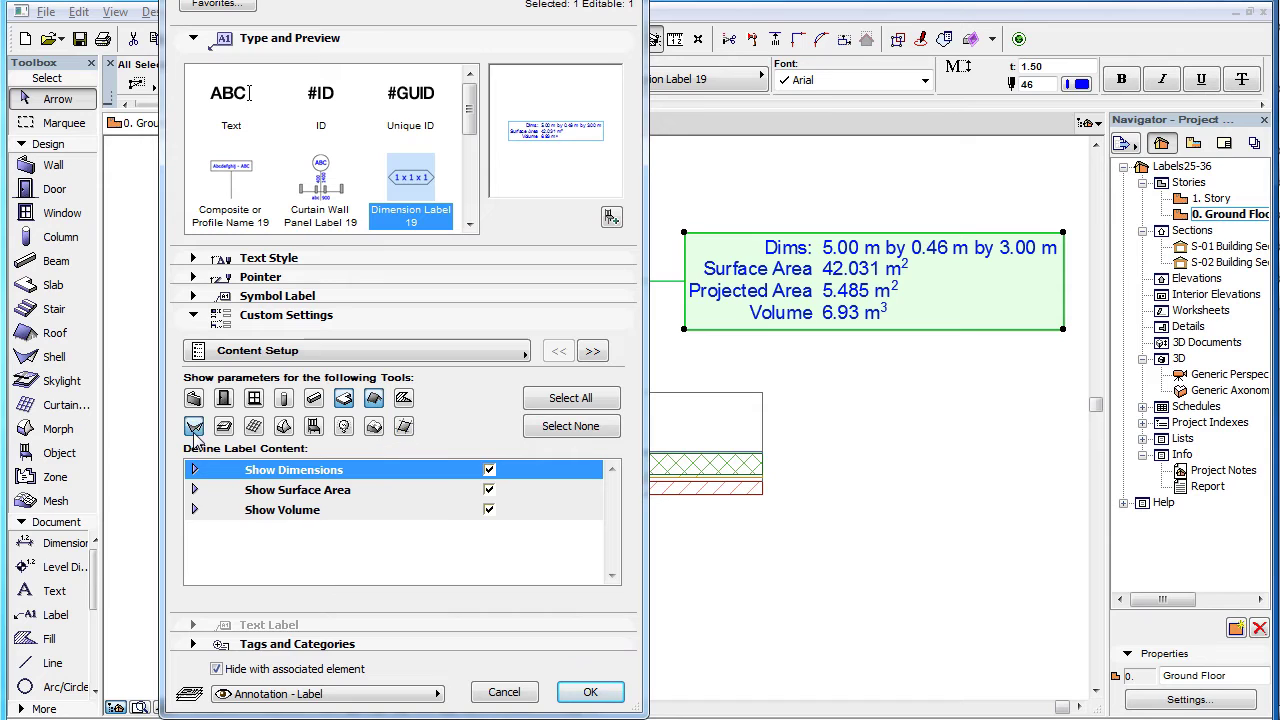
left_click(195, 470)
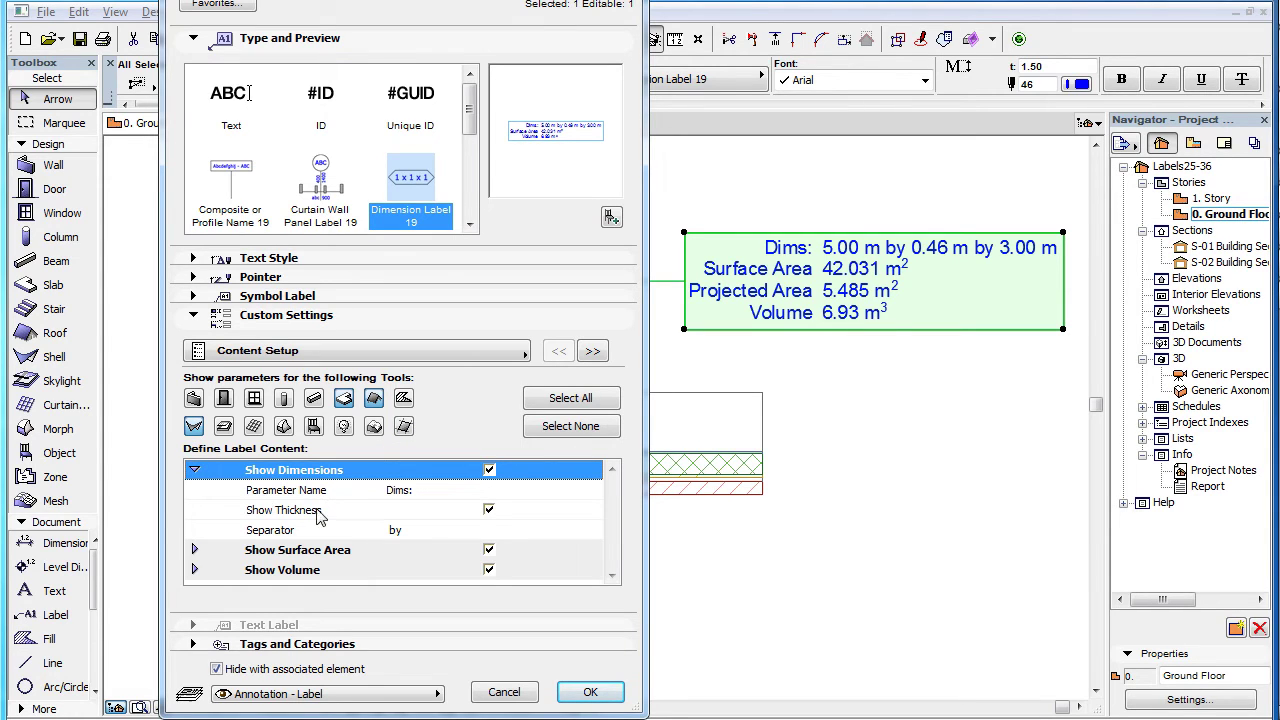
left_click(400, 512)
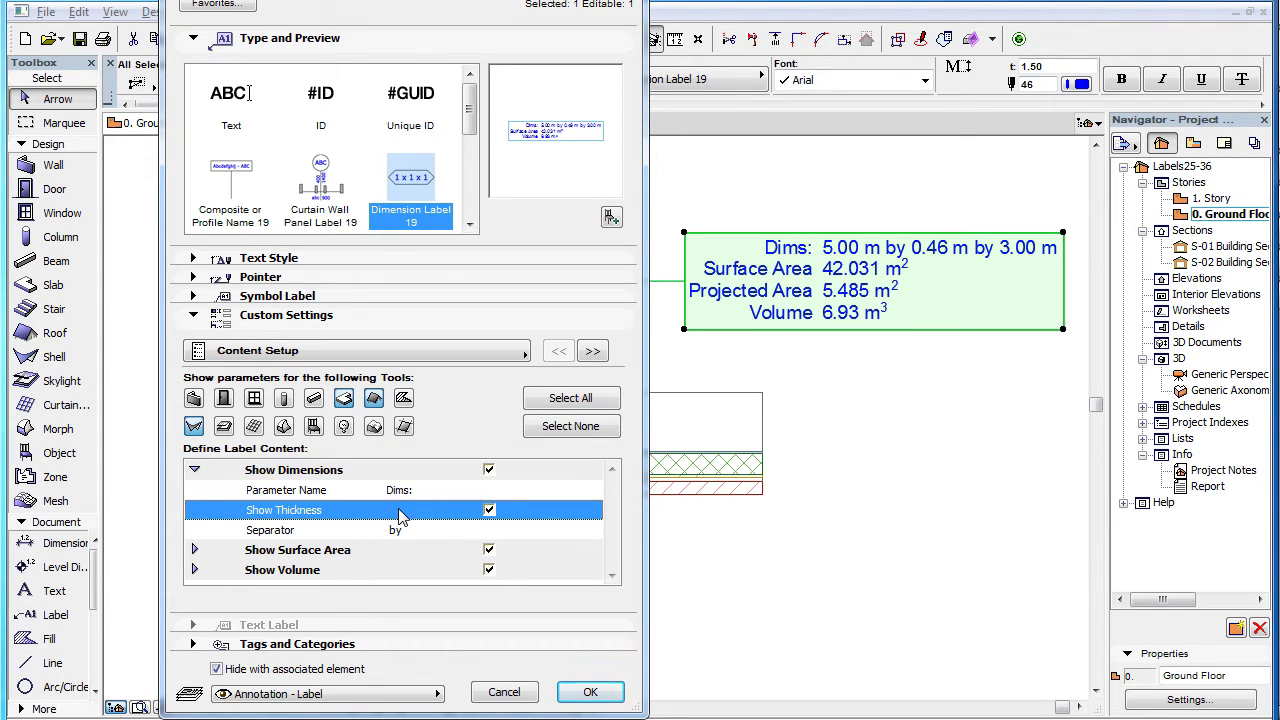
Step: Filter to a single element type and inspect its Show Height dimension option
left_click(591, 428)
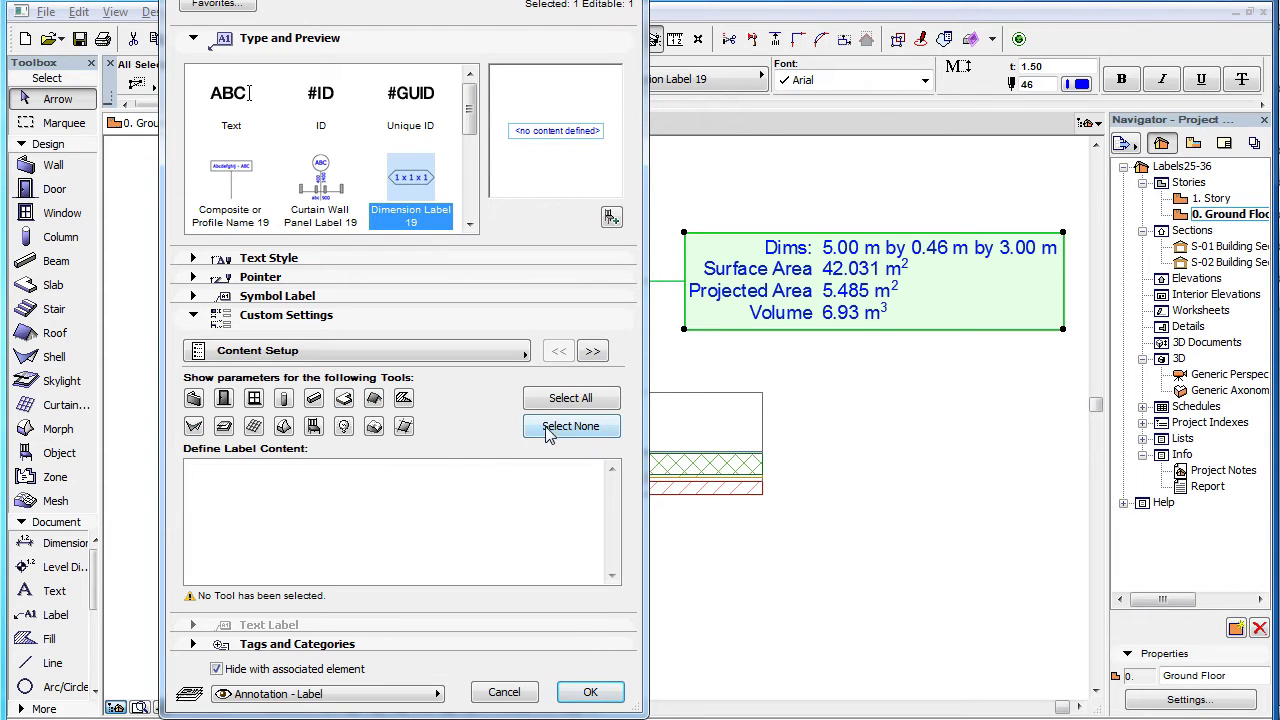
left_click(375, 427)
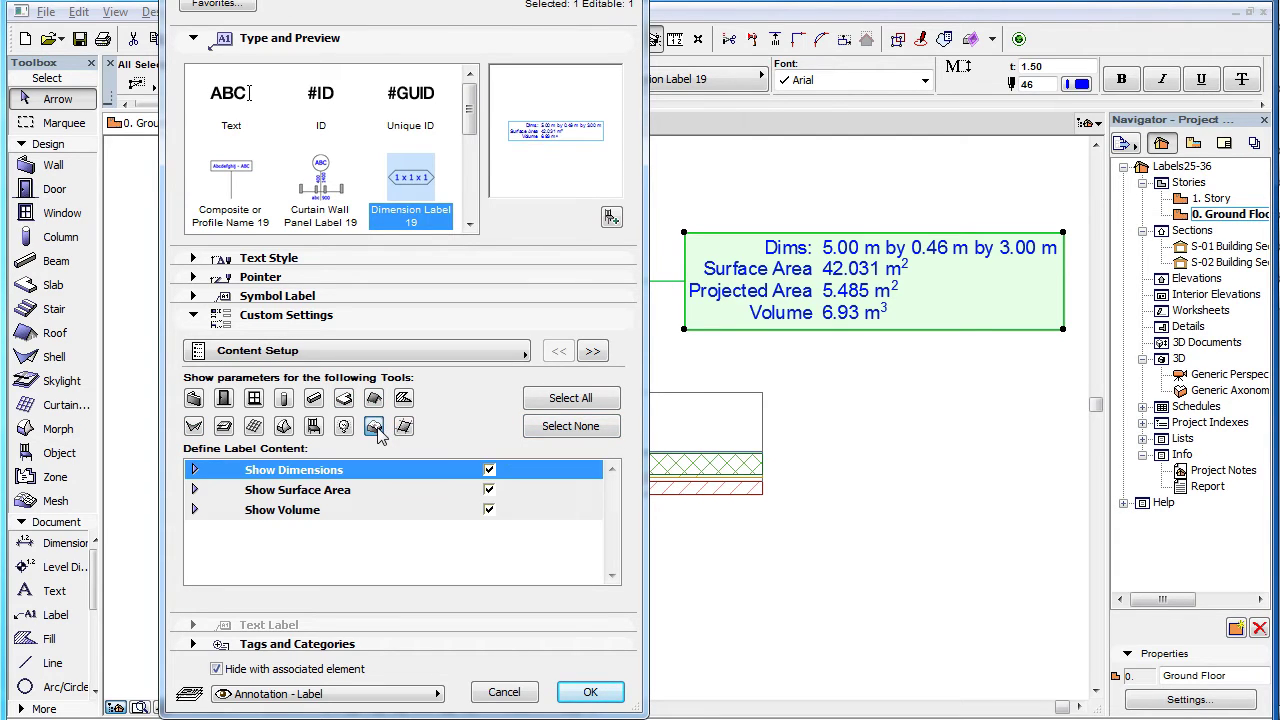
left_click(194, 472)
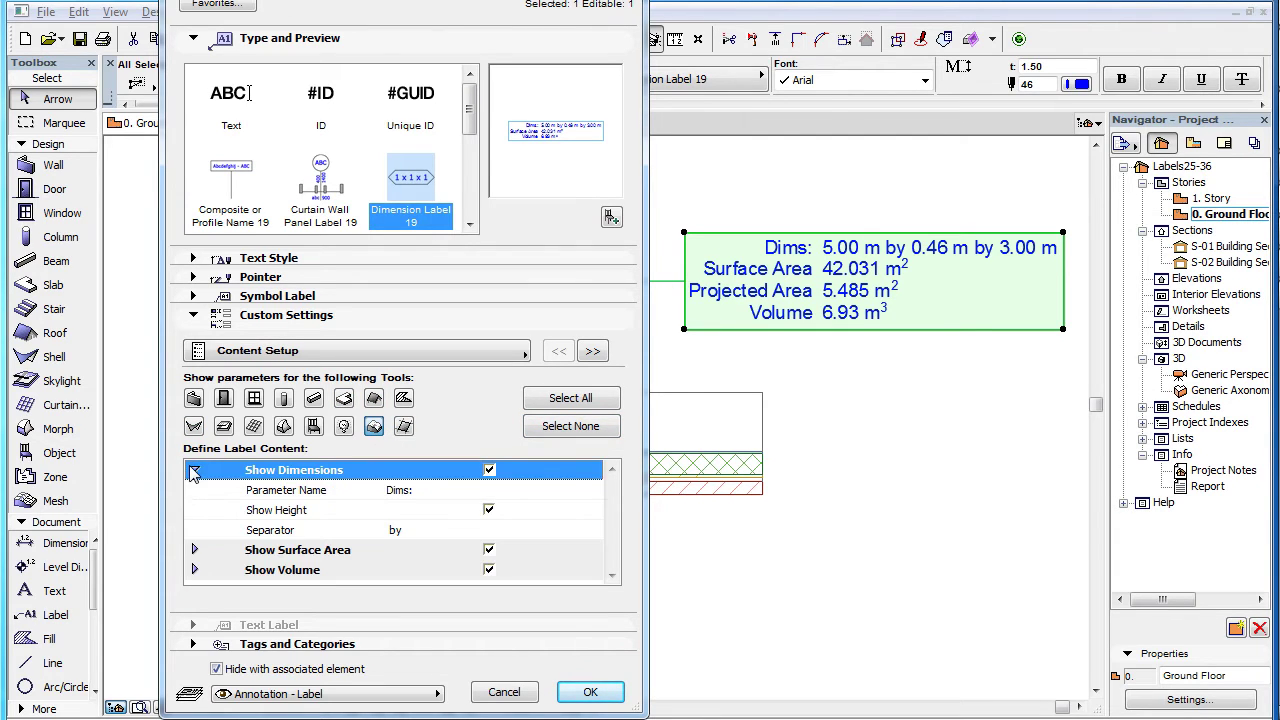
left_click(366, 512)
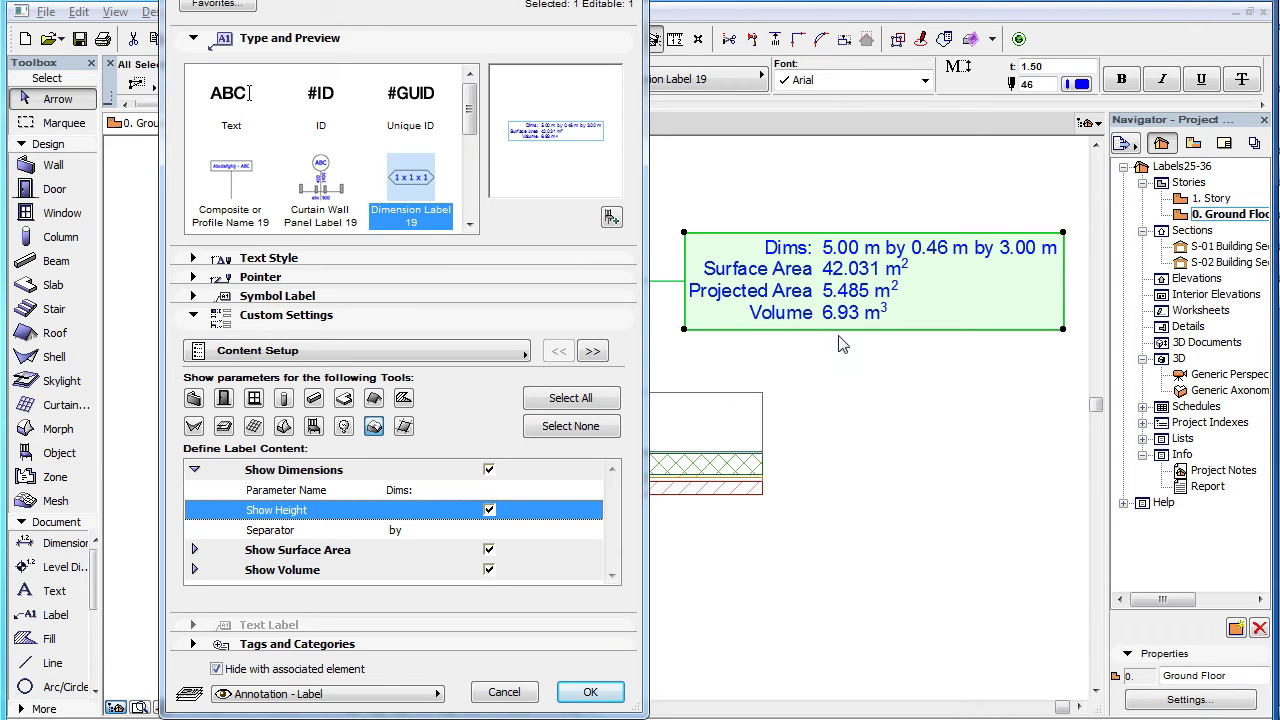
Step: Select all element types except curtain wall members and pick the Show Surface Area line
left_click(551, 400)
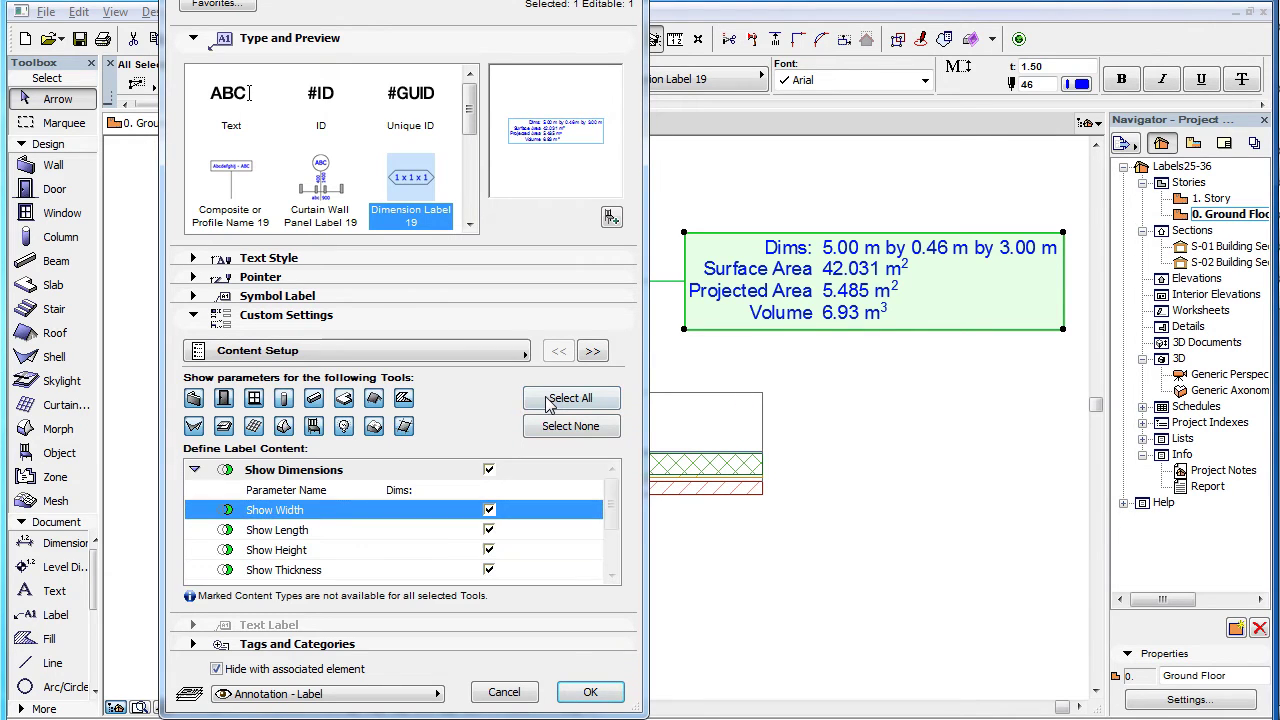
left_click(195, 469)
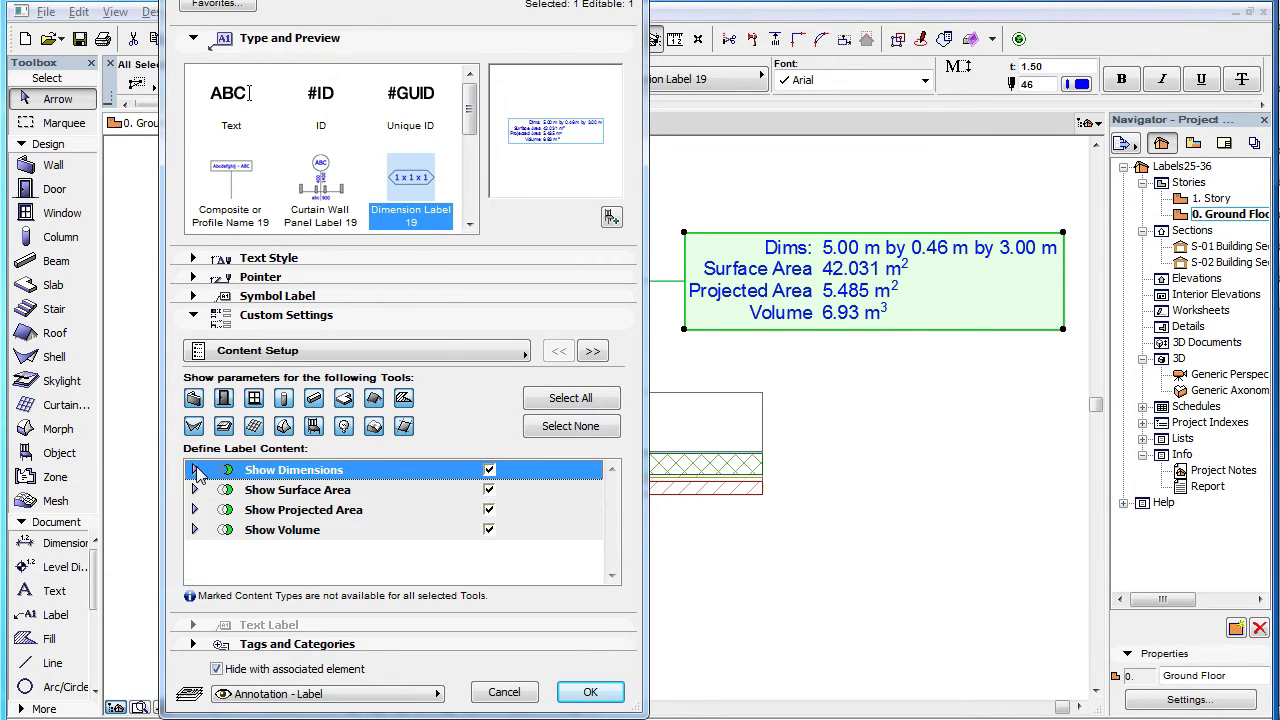
left_click(399, 490)
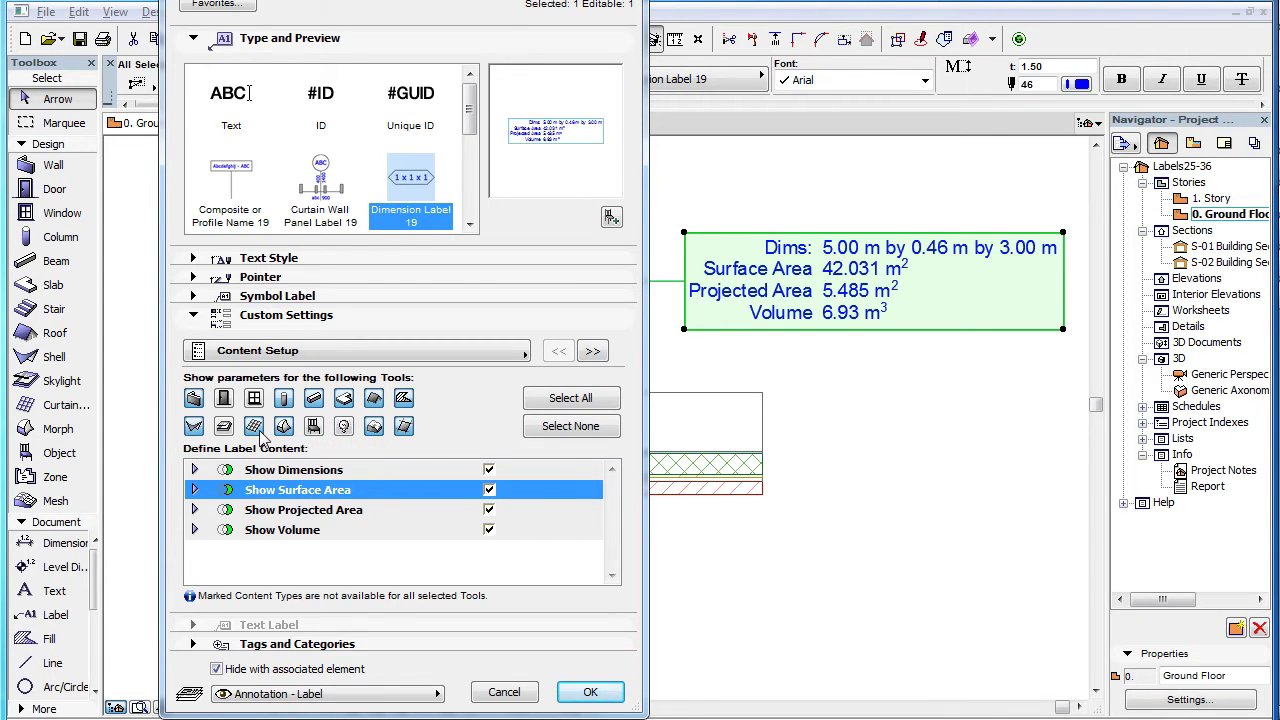
left_click(407, 430)
Step: Rename the Surface Area caption to 'Surface:', apply it, and reopen the label settings
left_click(195, 490)
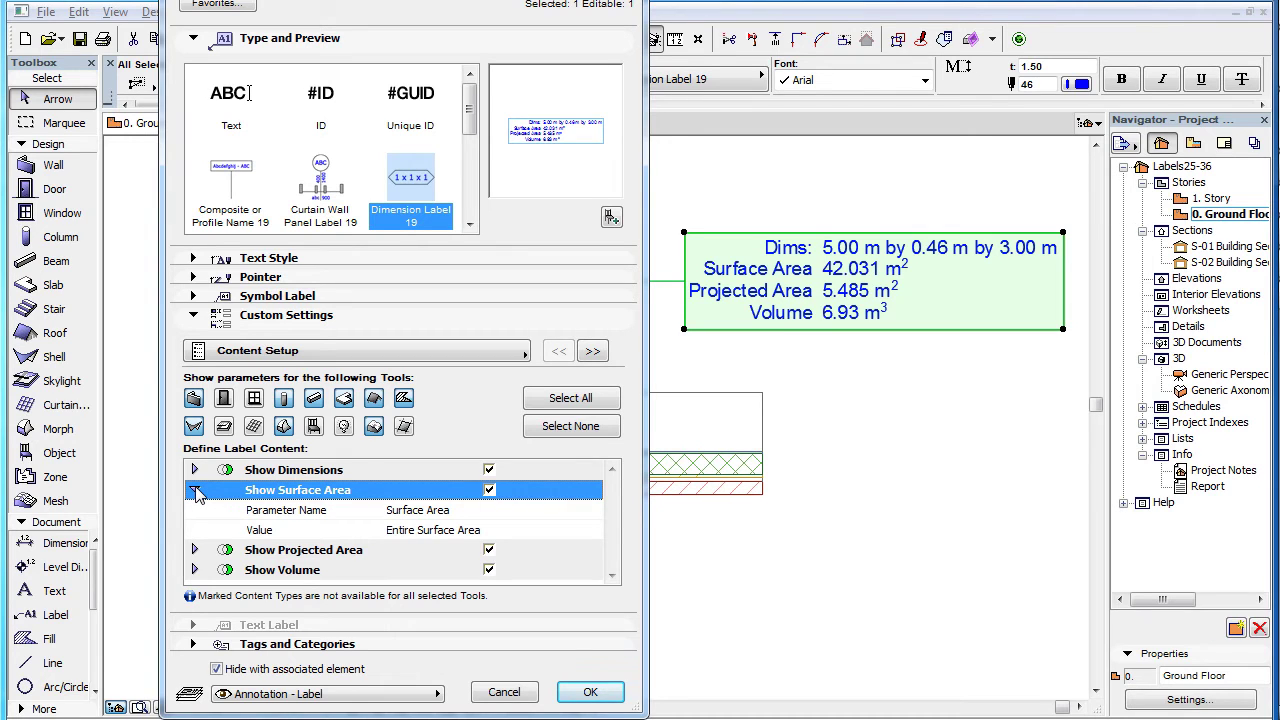
left_click(466, 510)
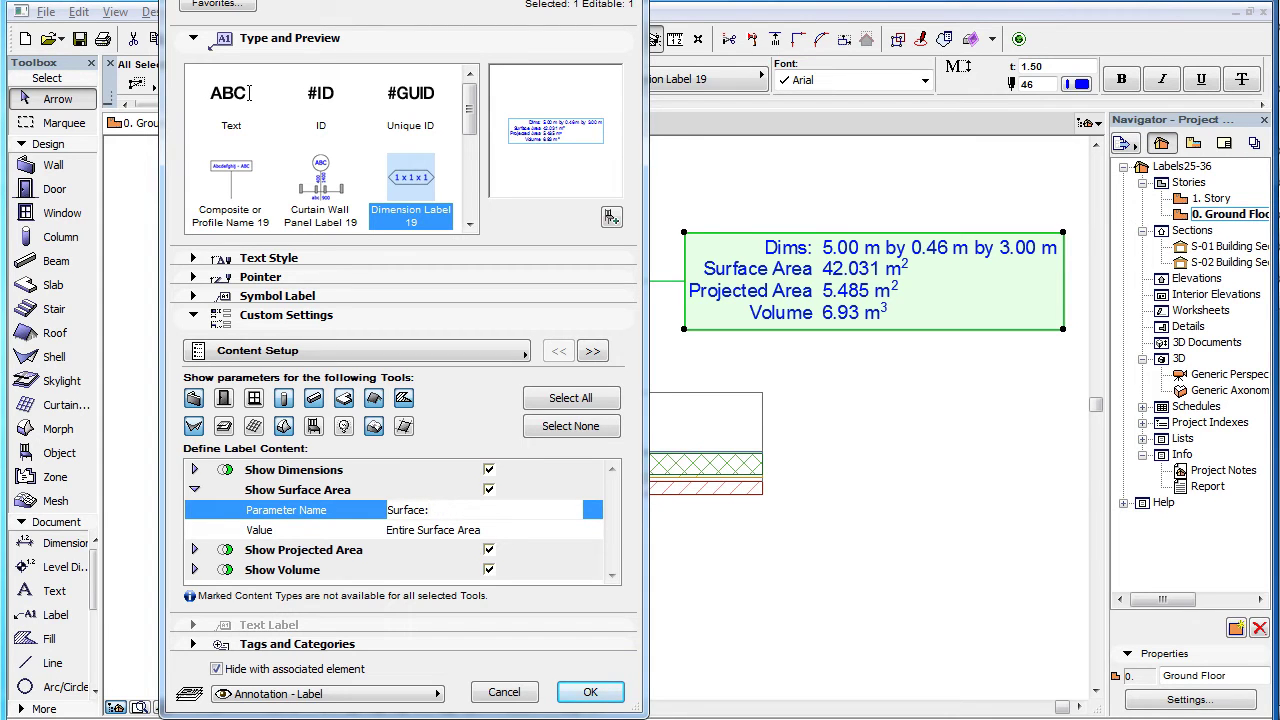
left_click(587, 692)
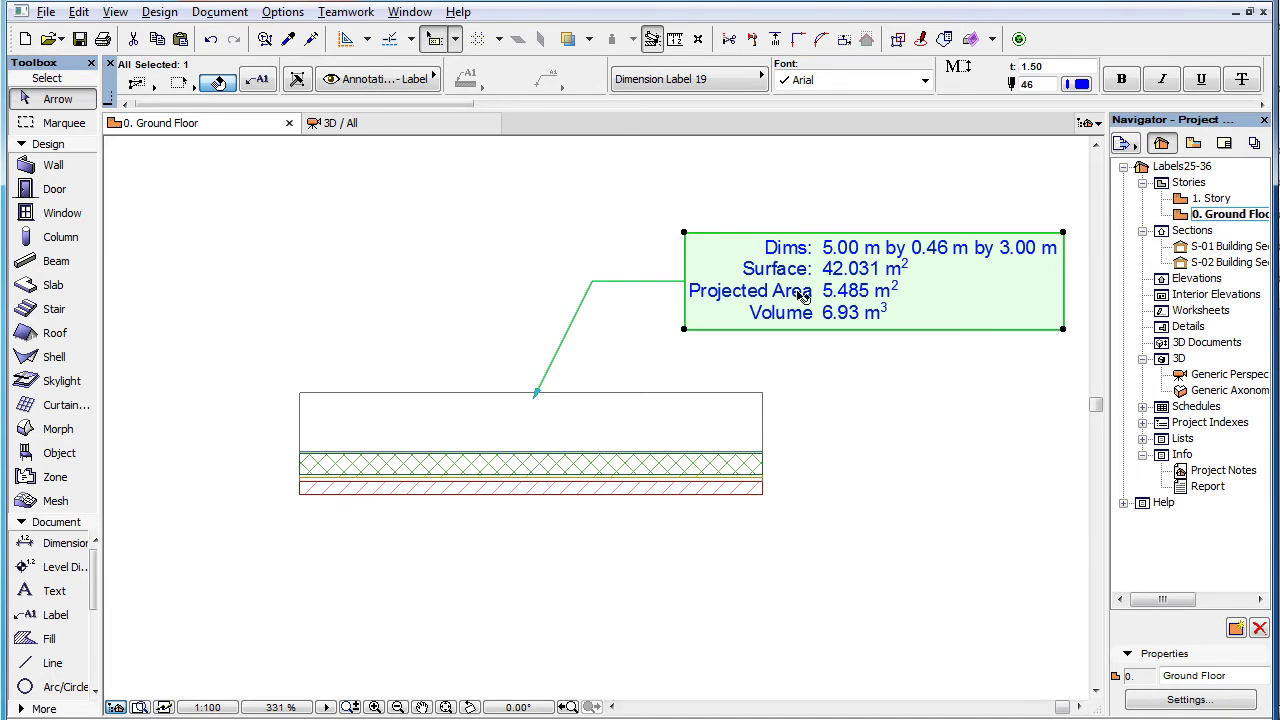
left_click(258, 82)
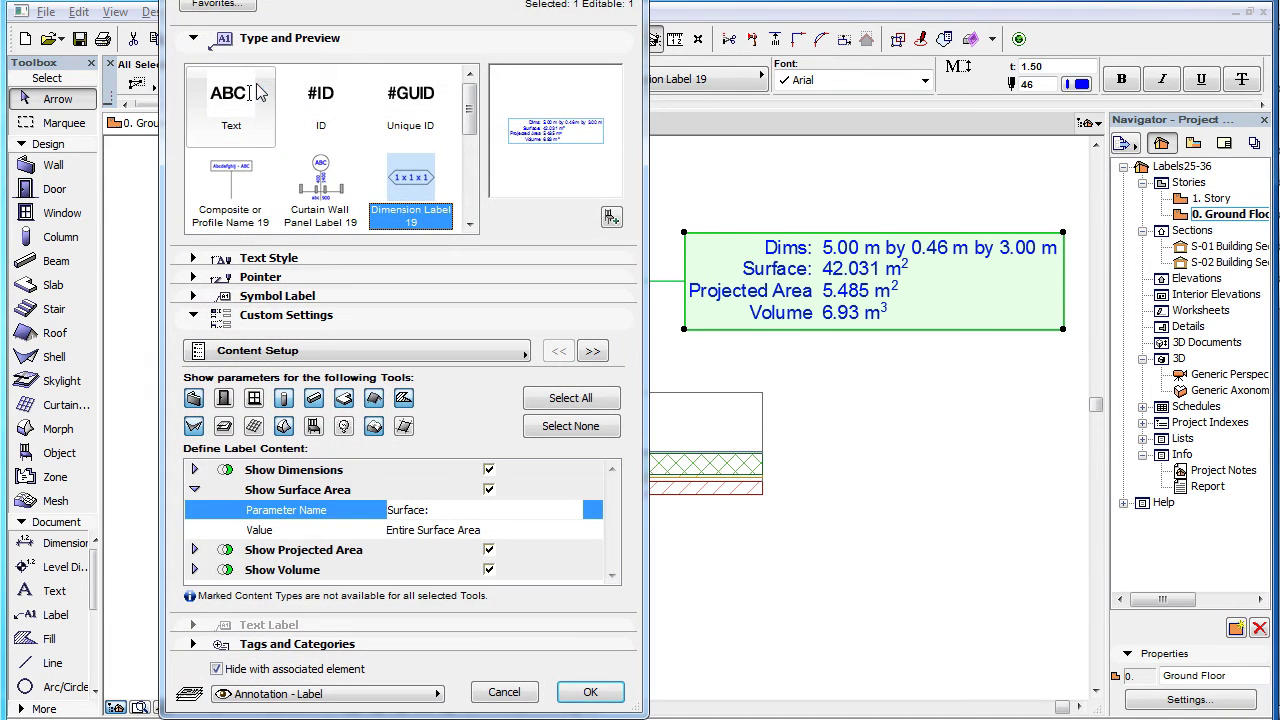
Step: Change the Surface value from Entire Surface Area to Sum of Selected Surfaces
left_click(450, 536)
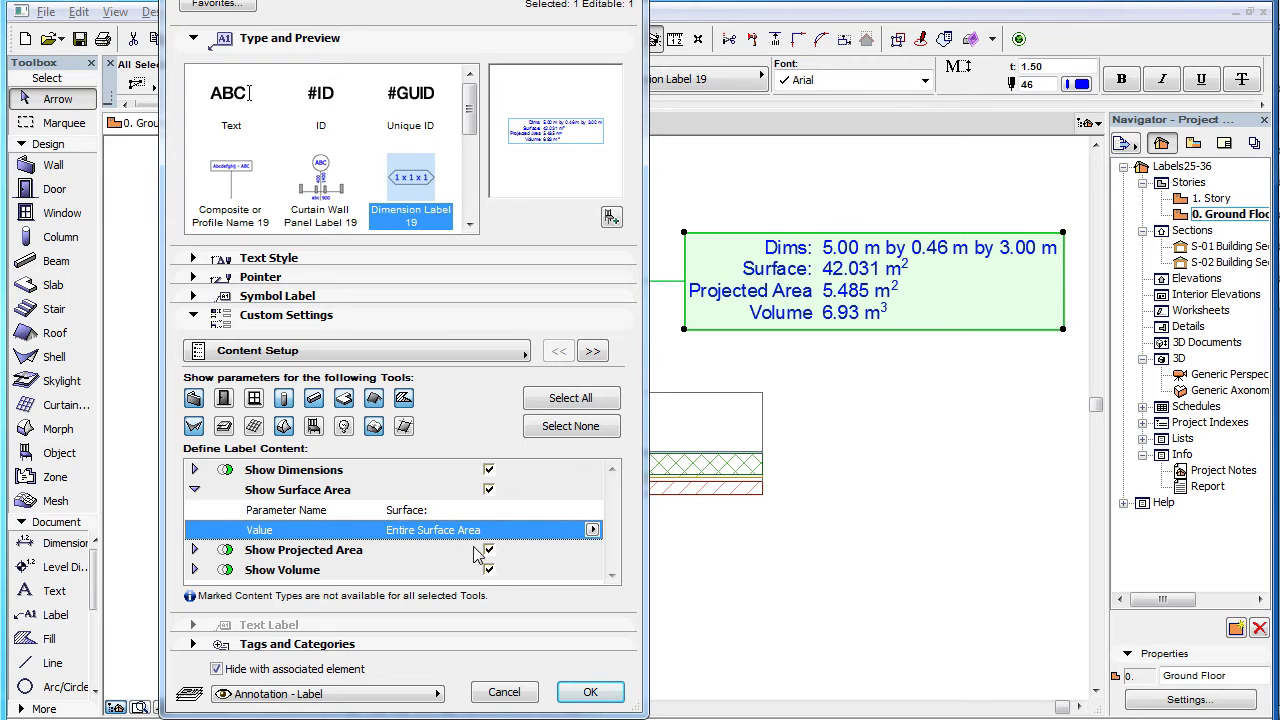
left_click(592, 529)
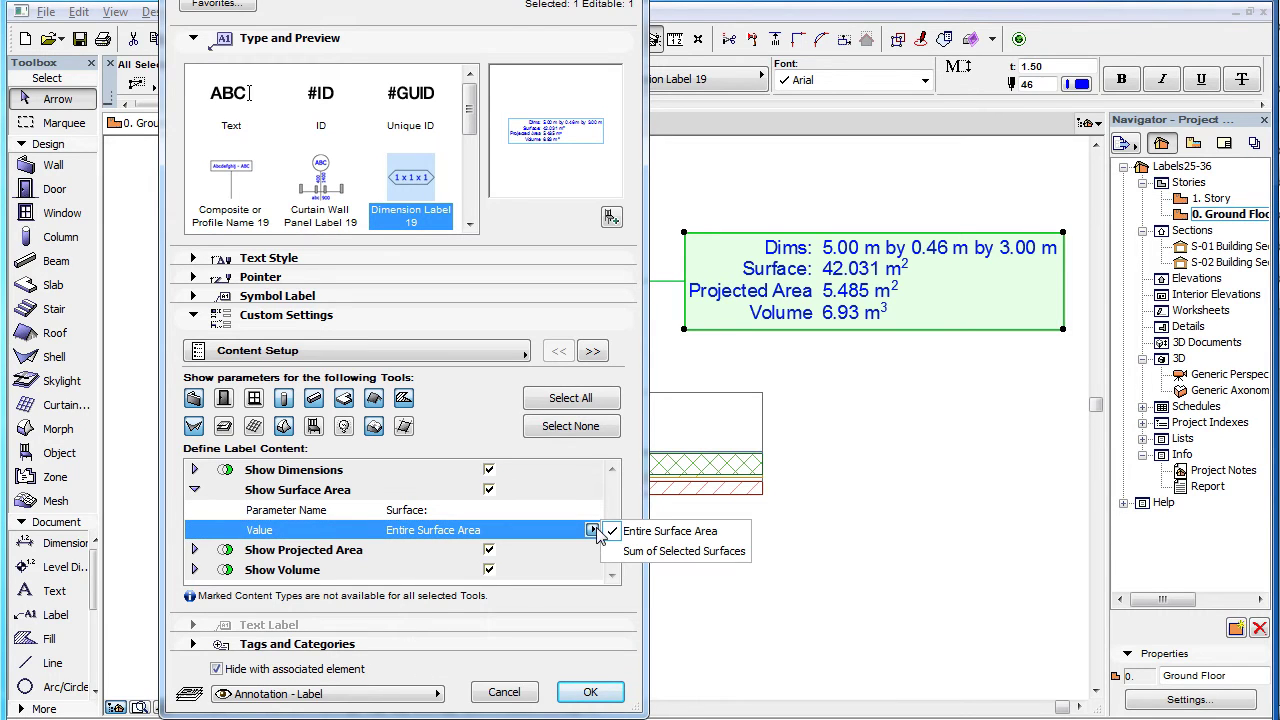
left_click(742, 533)
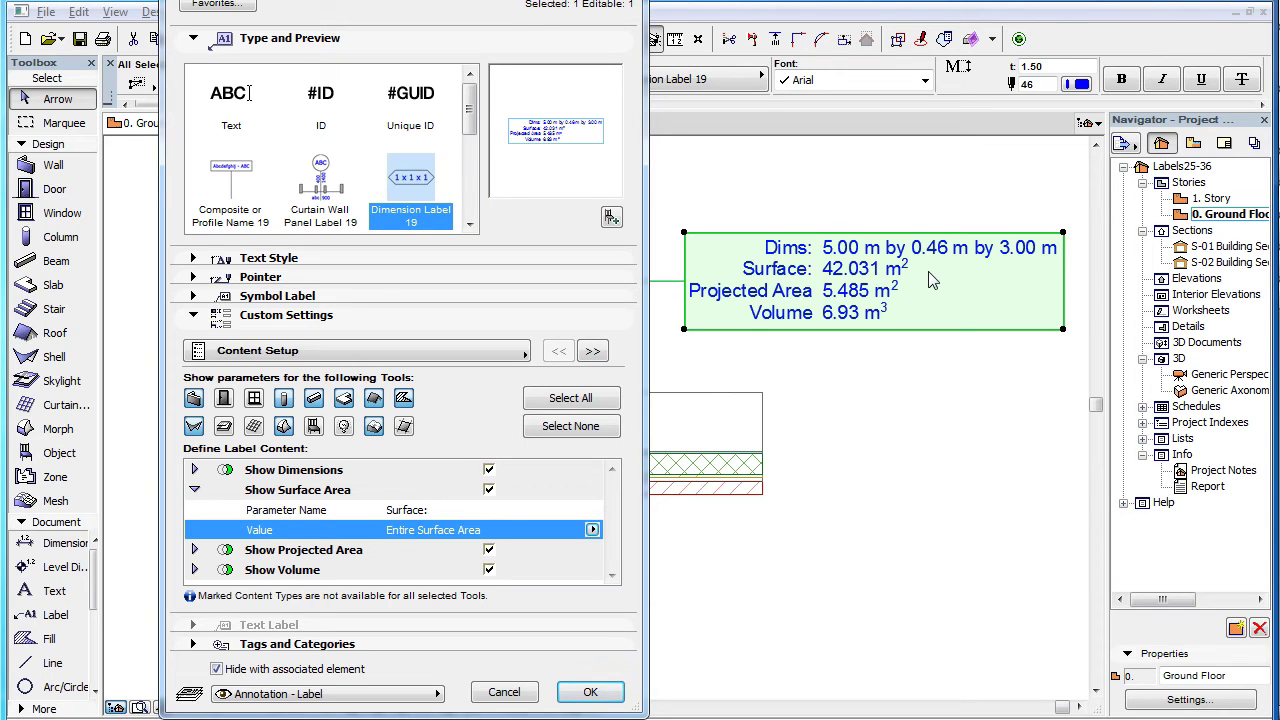
left_click(592, 529)
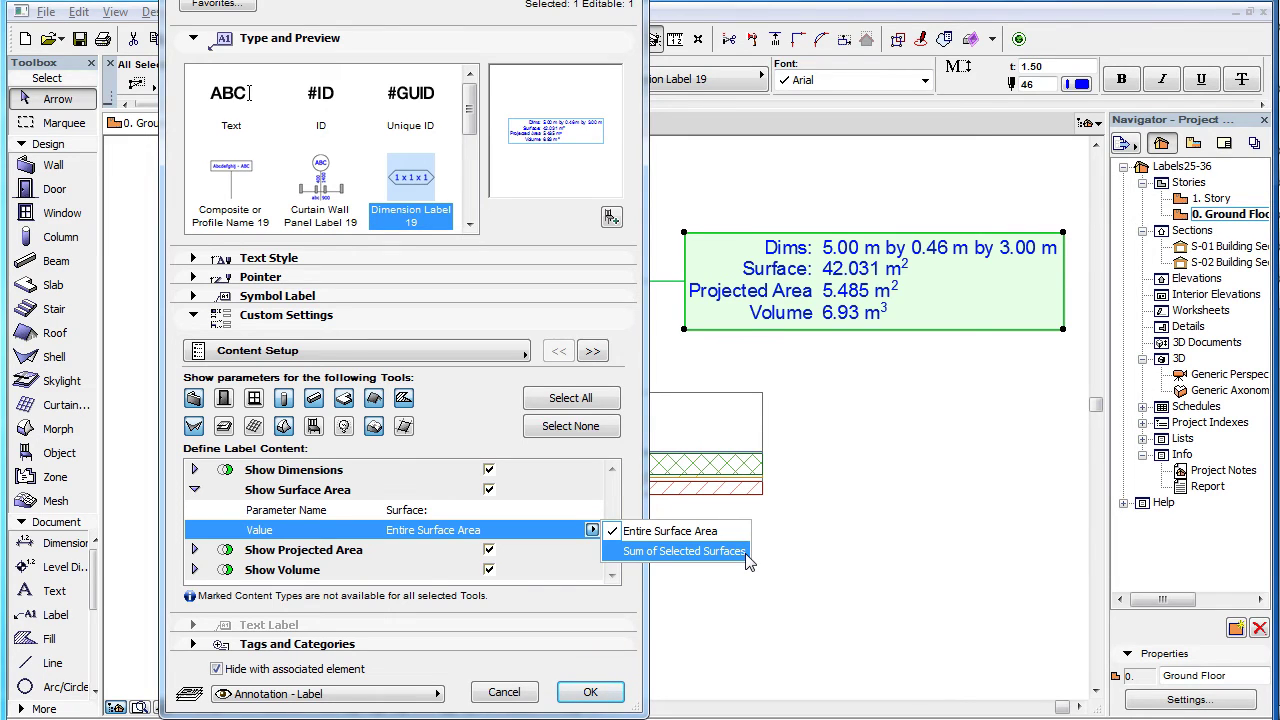
left_click(684, 551)
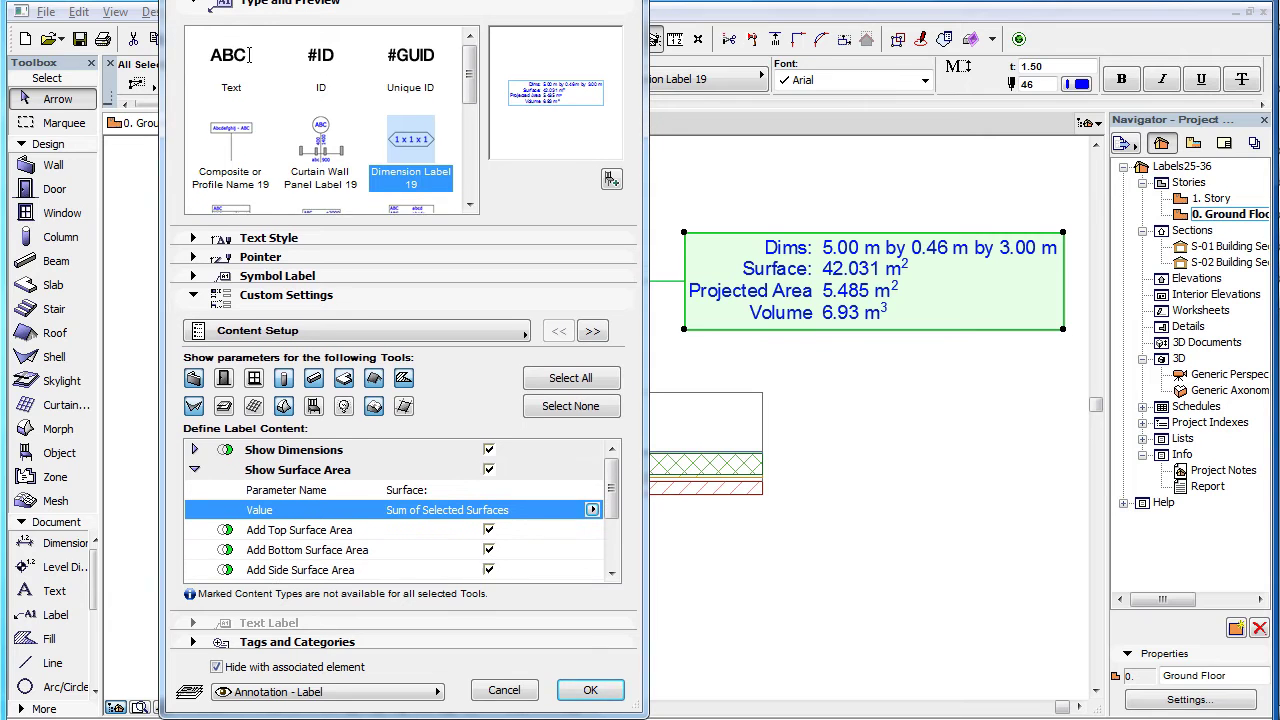
Step: Review the top, bottom, side, edge, outside and inside surface area options
left_click_drag(610, 505, 614, 538)
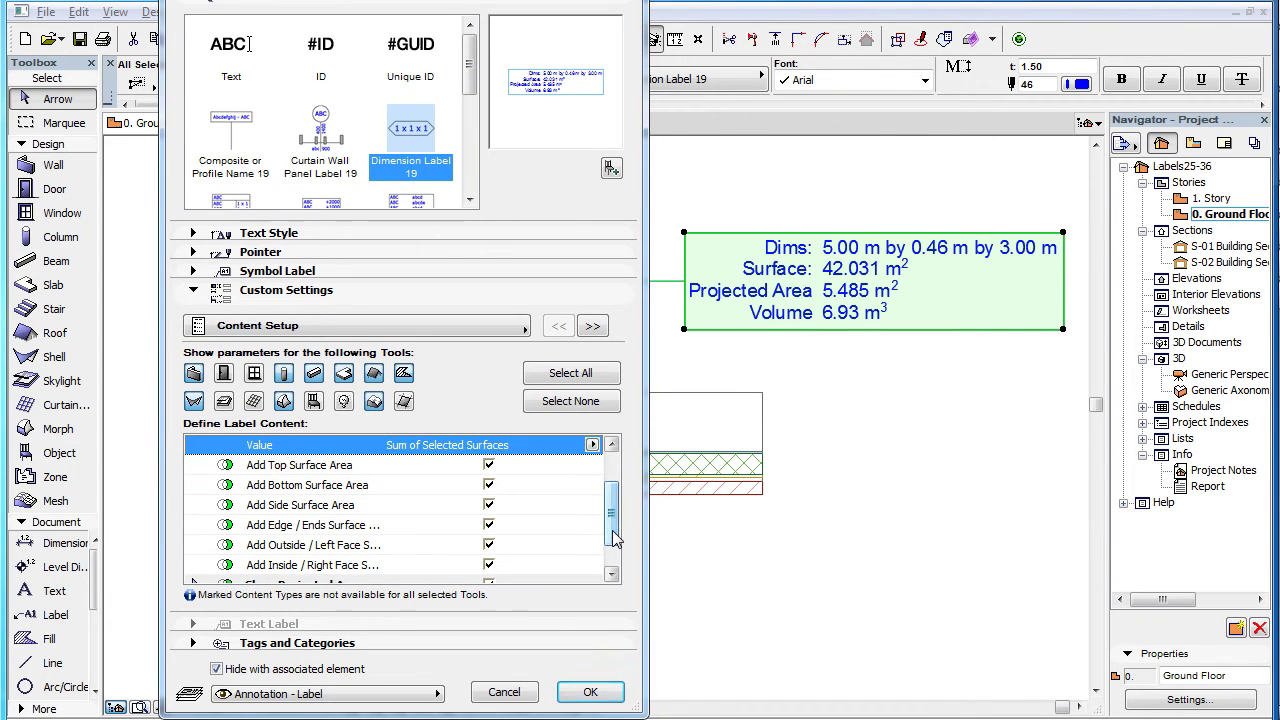
left_click(437, 466)
left_click(434, 489)
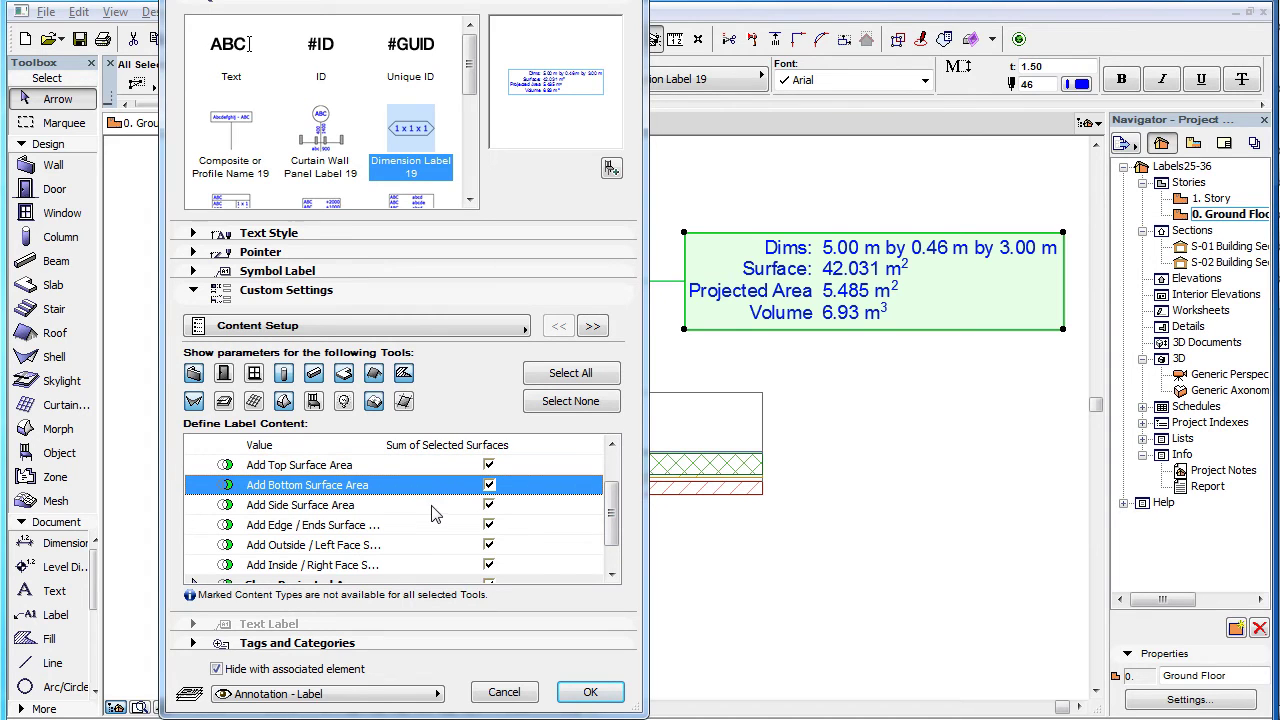
left_click(434, 510)
left_click(443, 527)
left_click(447, 545)
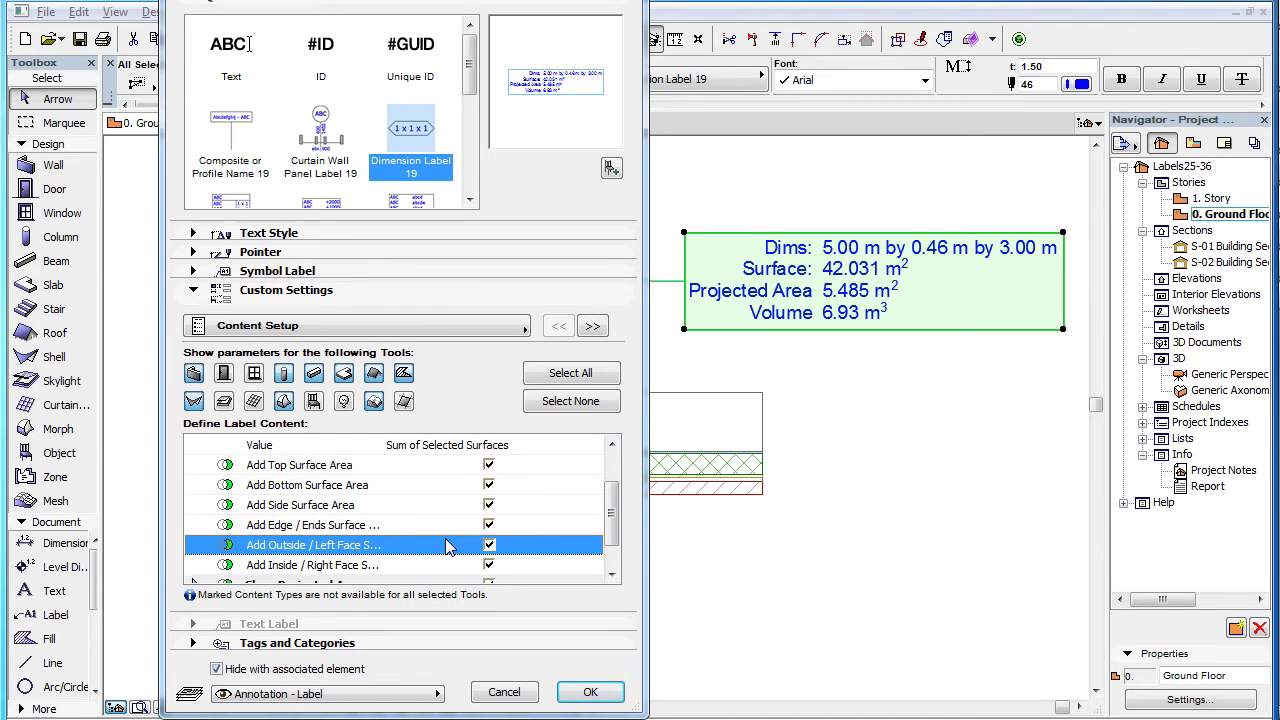
left_click(449, 567)
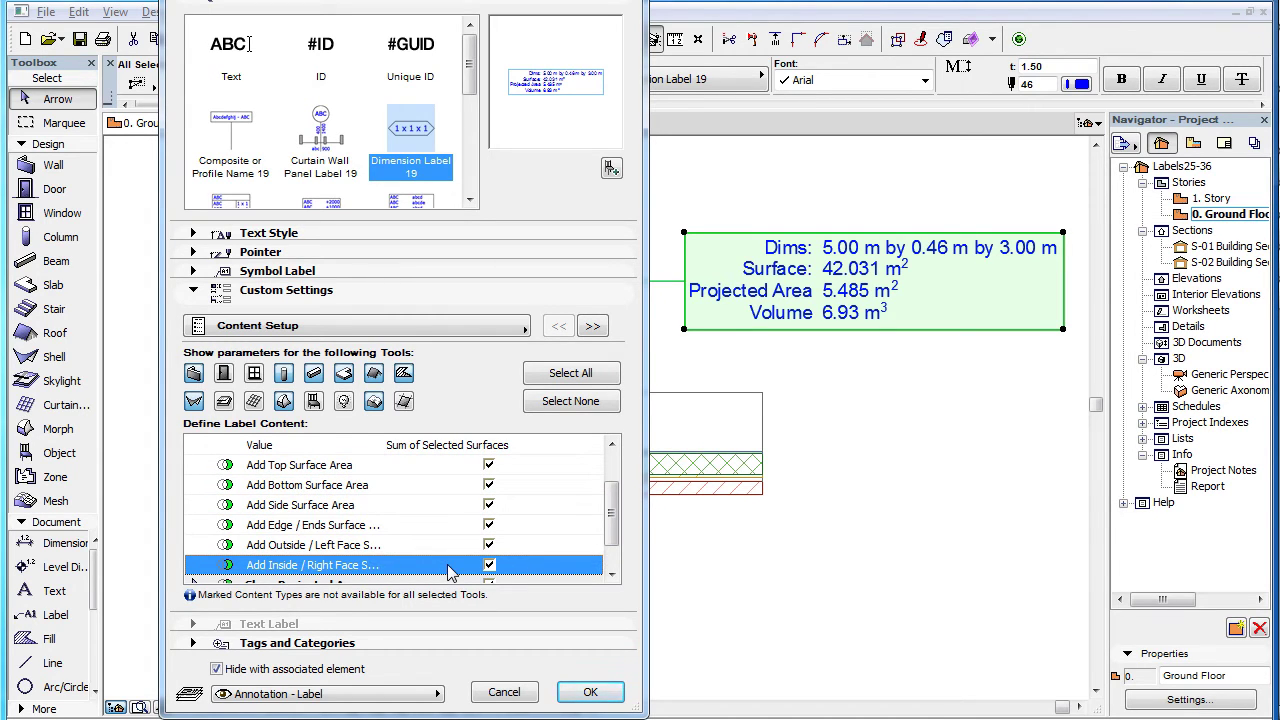
Step: For walls and shells, set the surface value to Sum of Selected Surfaces and review face options
left_click(584, 403)
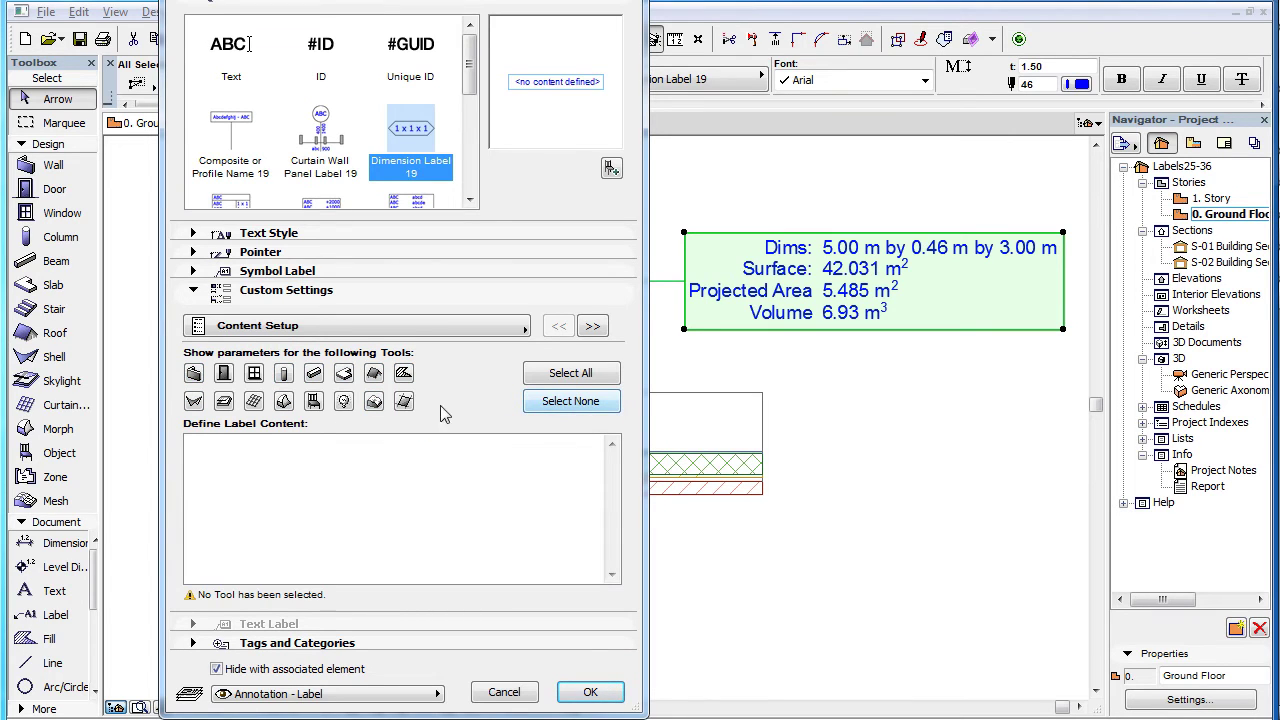
left_click(195, 374)
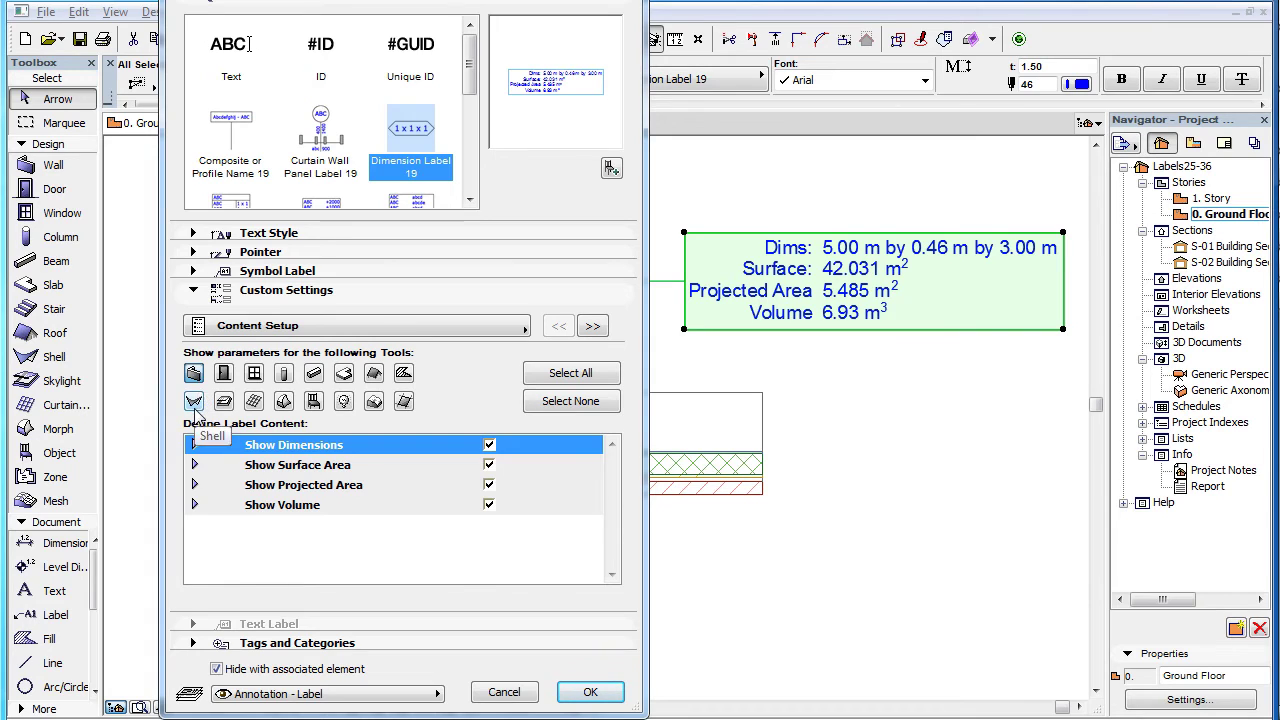
left_click(194, 401)
left_click(194, 463)
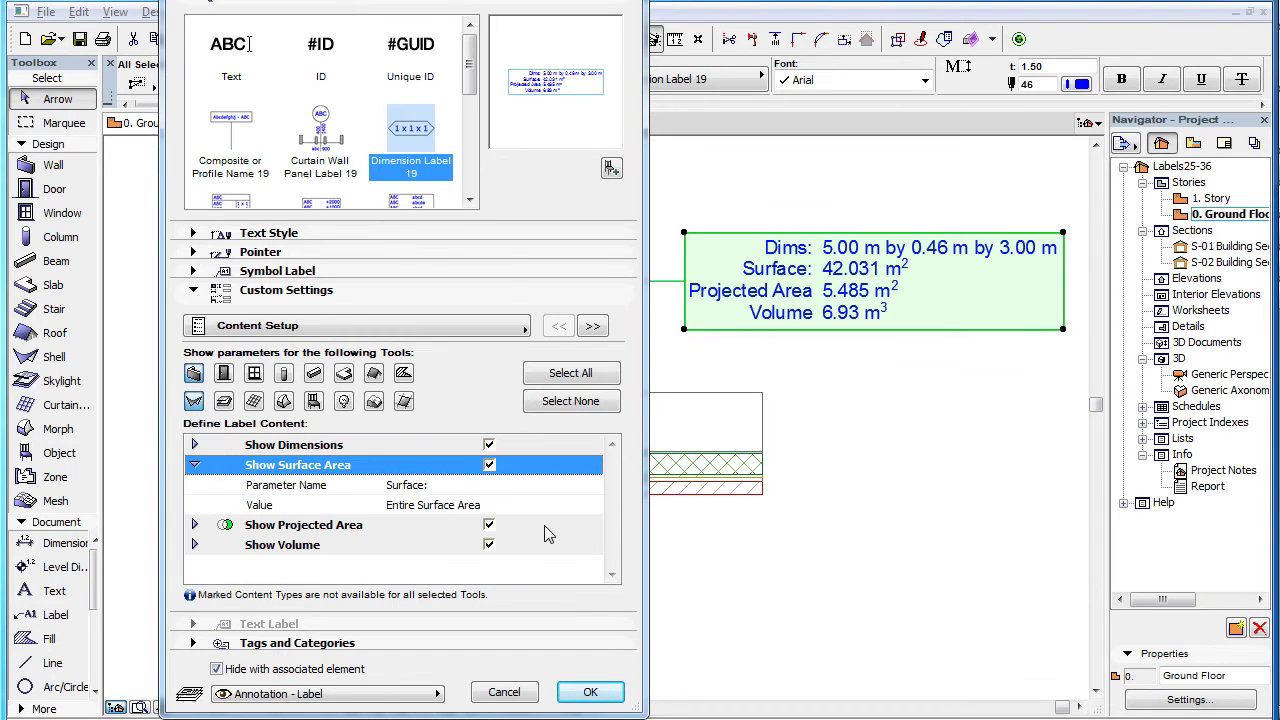
left_click(596, 509)
left_click(637, 525)
left_click(613, 573)
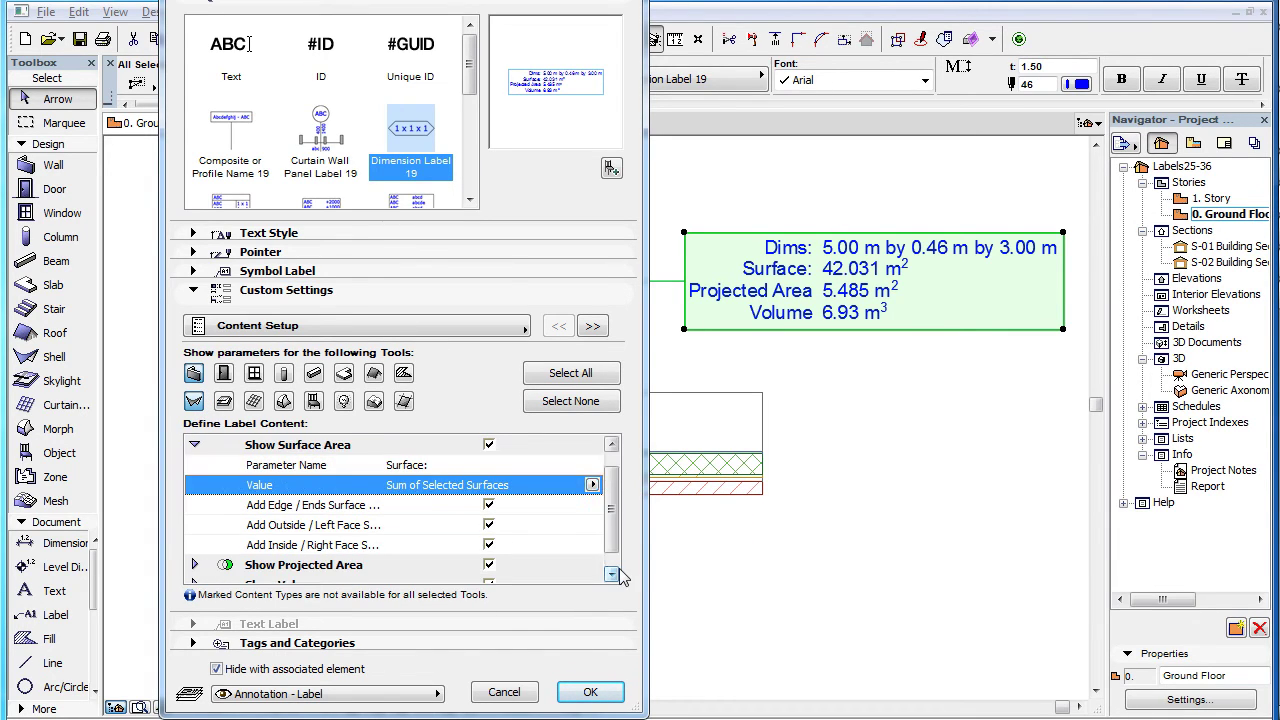
left_click(612, 573)
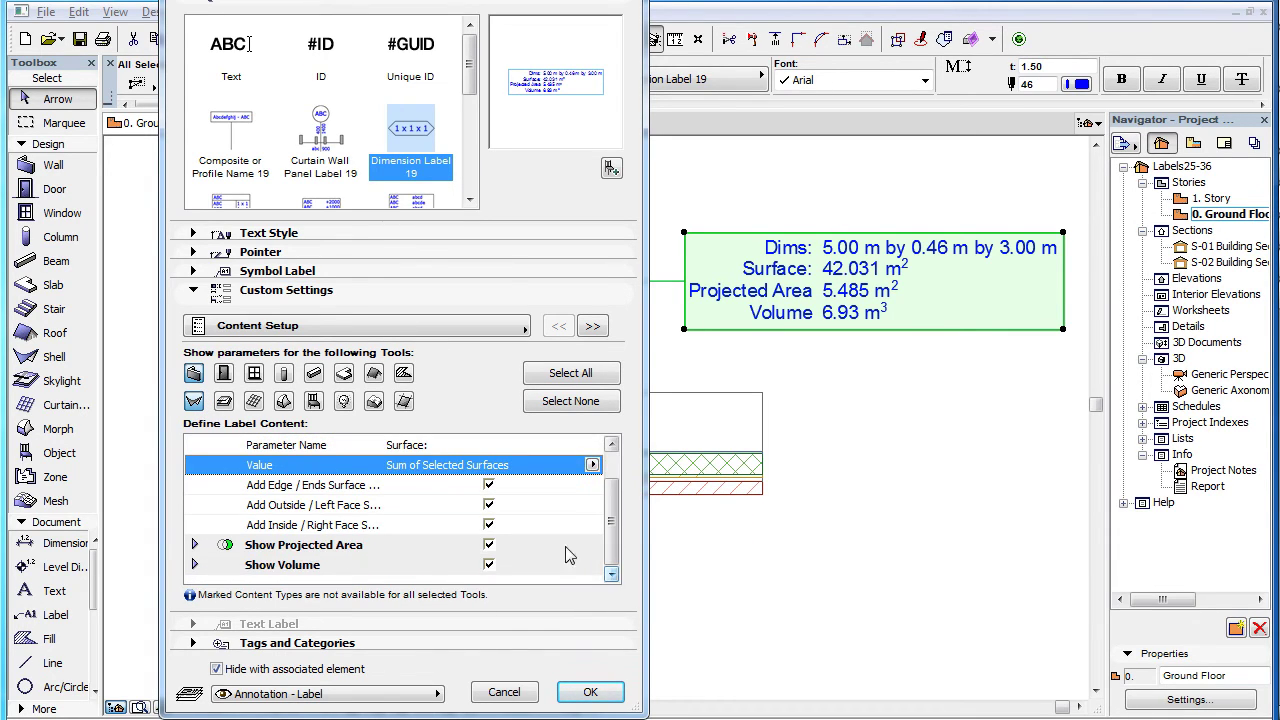
left_click(435, 486)
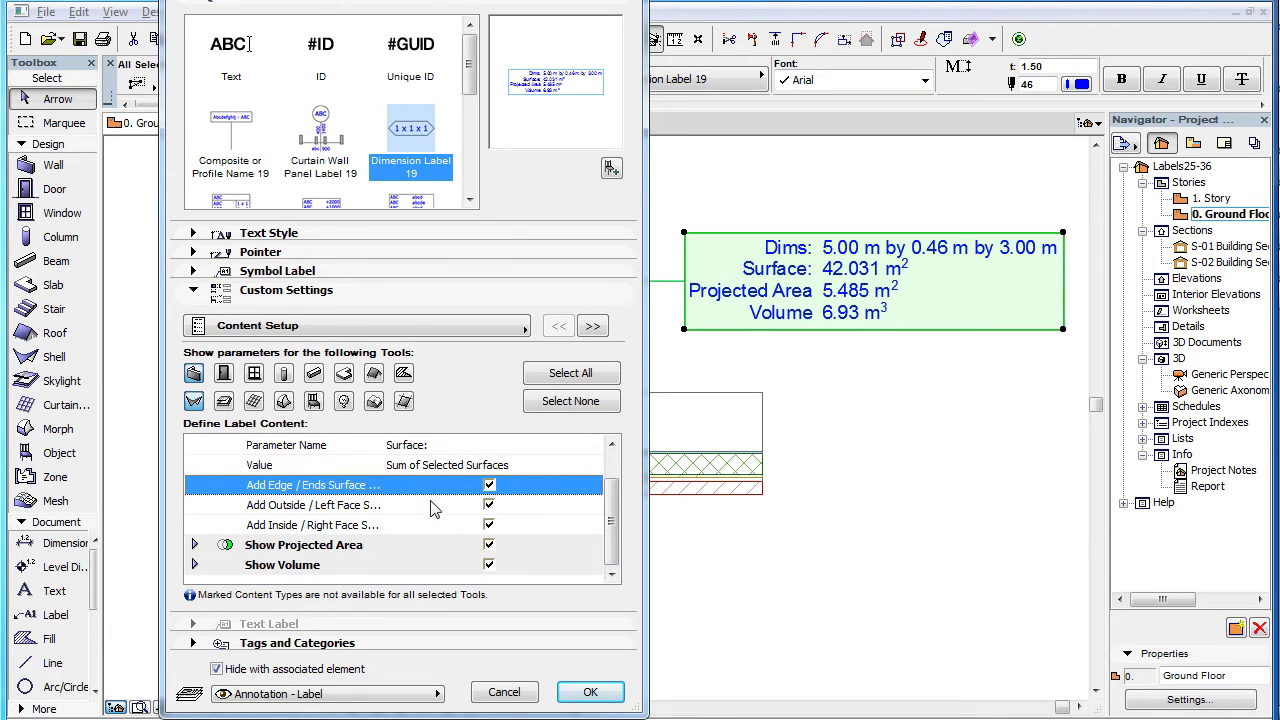
left_click(431, 503)
left_click(431, 525)
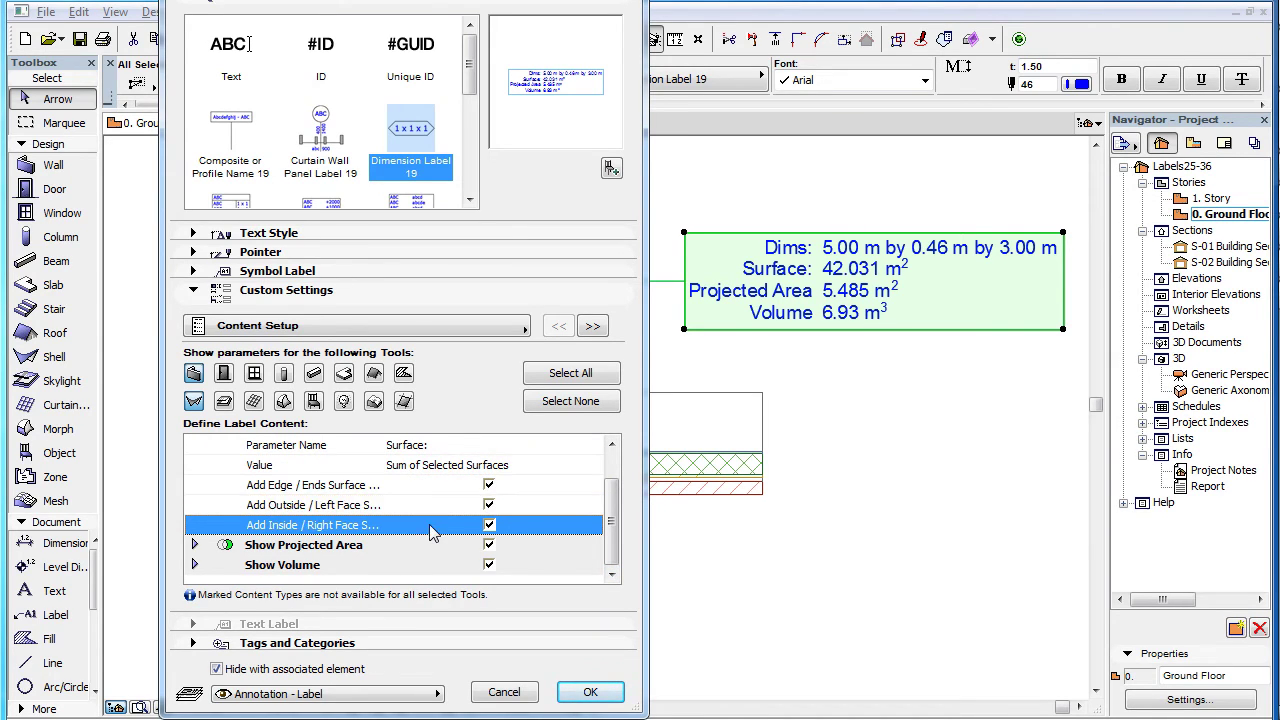
Step: For columns, set Sum of Selected Surfaces, review top, bottom and side options, then clear the filter
left_click(606, 402)
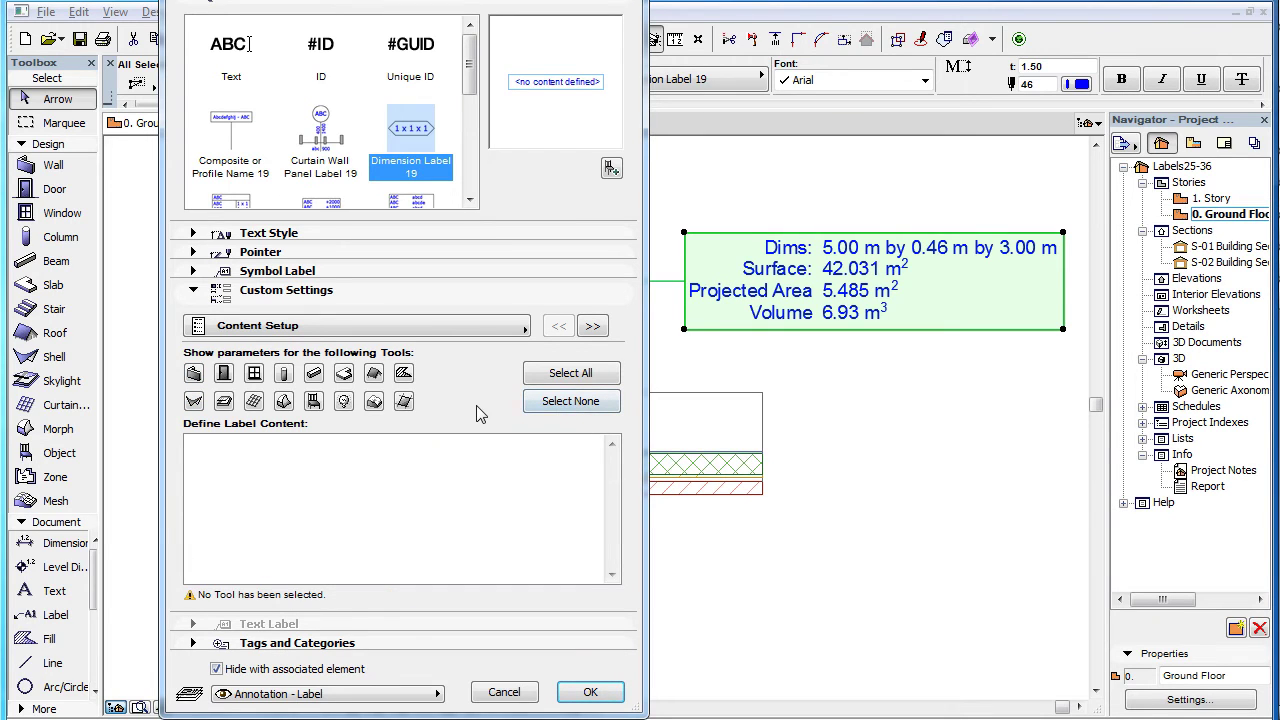
left_click(287, 380)
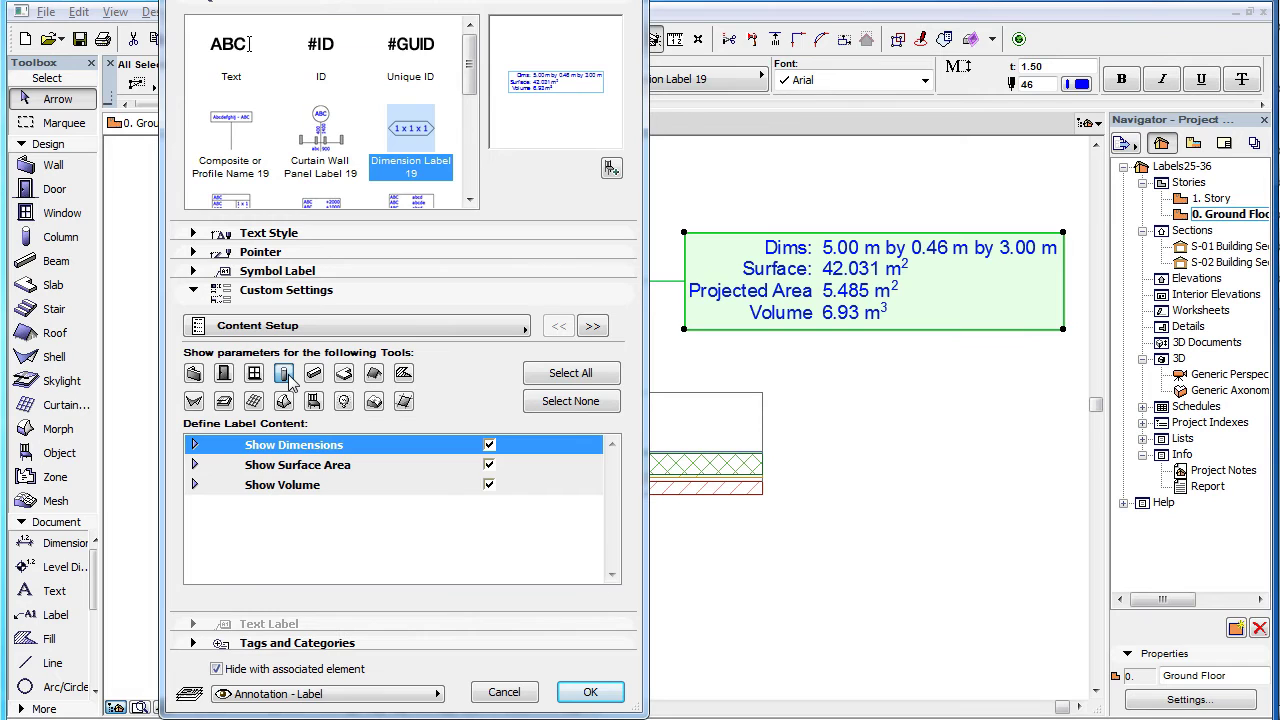
left_click(194, 464)
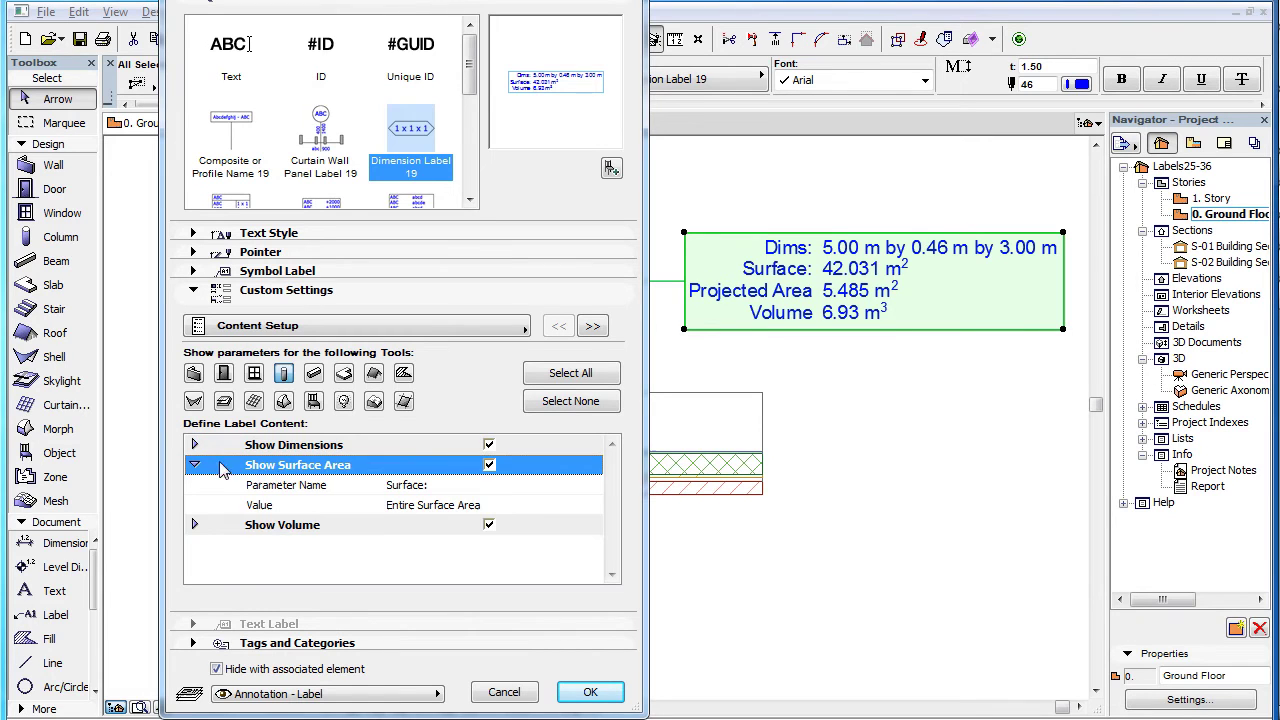
left_click(591, 506)
left_click(592, 505)
left_click(665, 530)
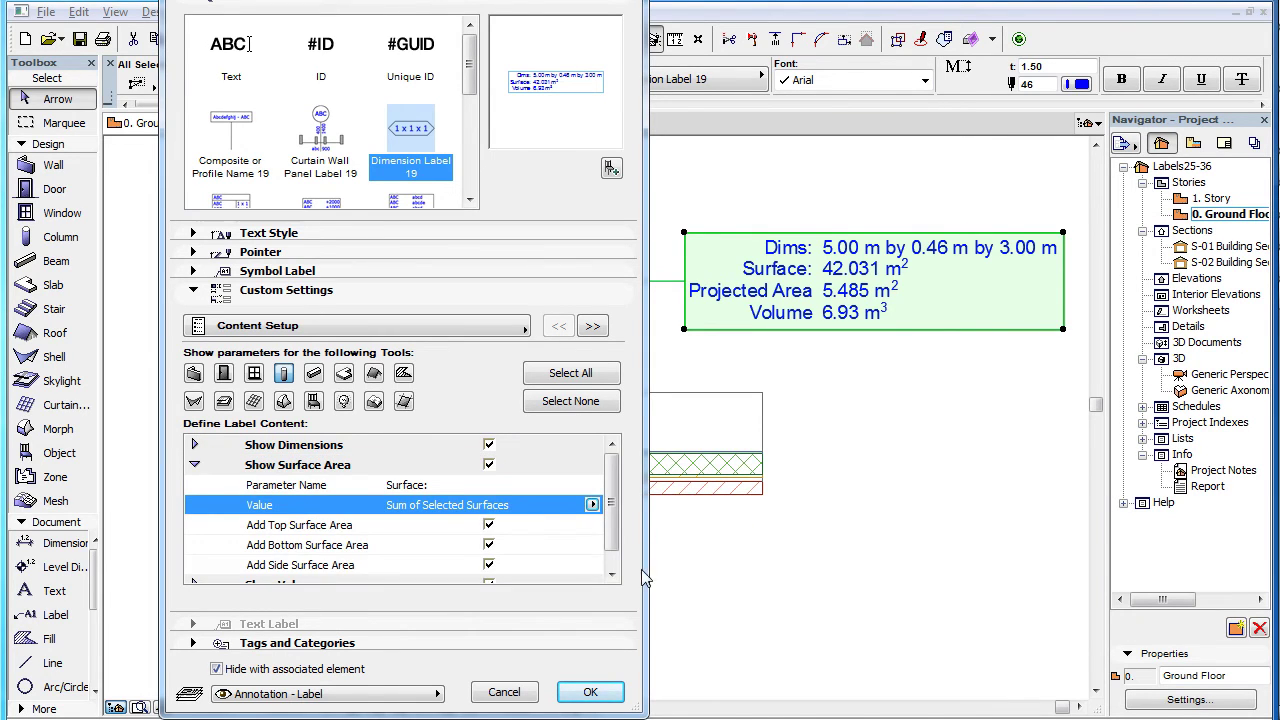
left_click(612, 572)
left_click(460, 510)
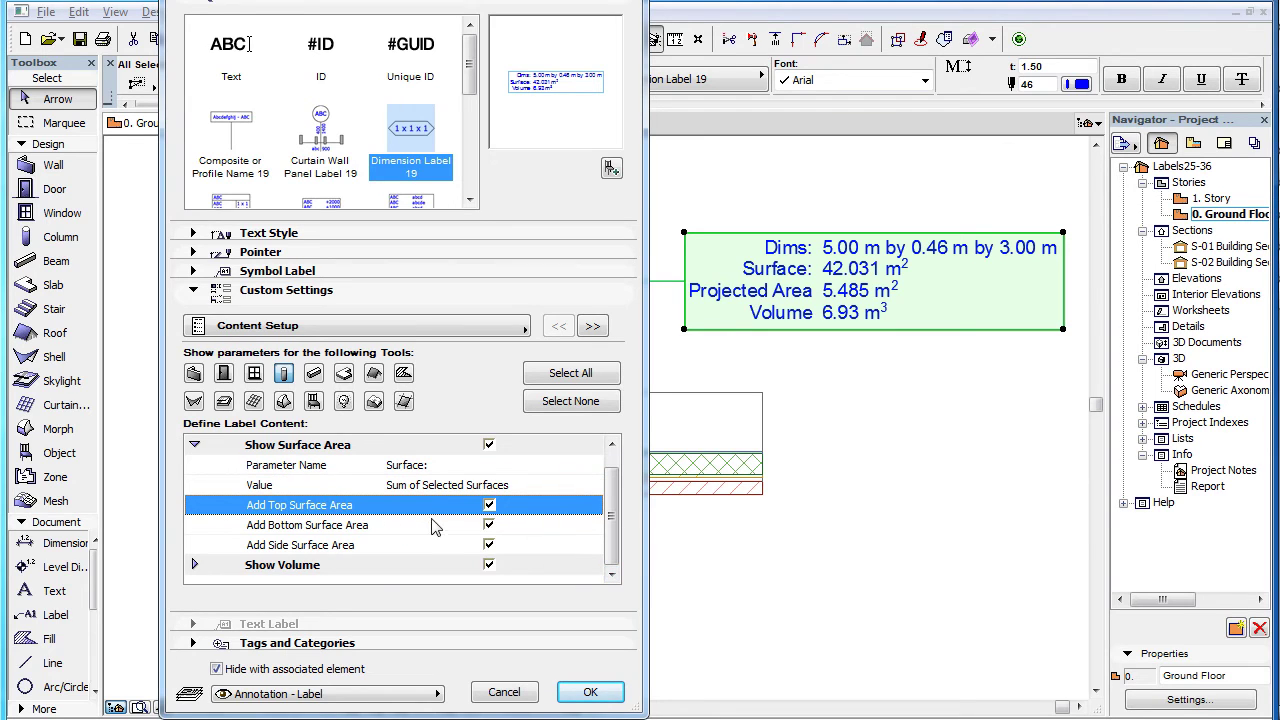
left_click(438, 526)
left_click(442, 548)
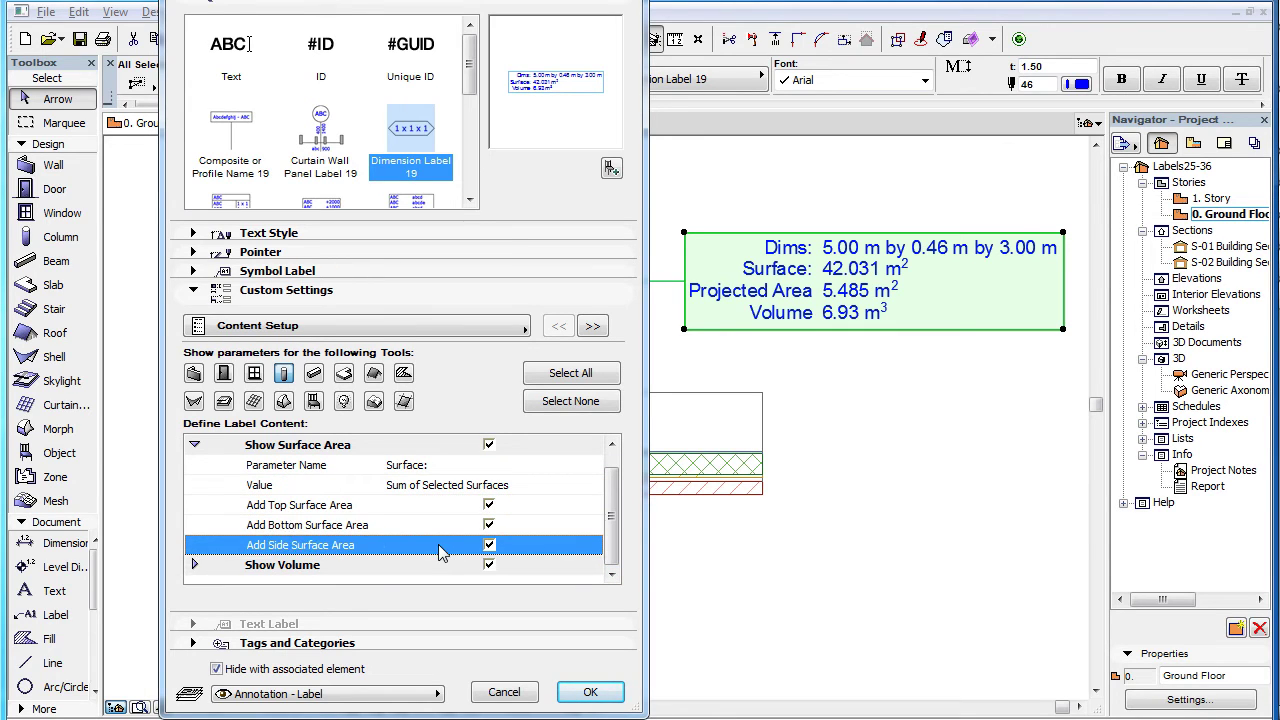
left_click(603, 403)
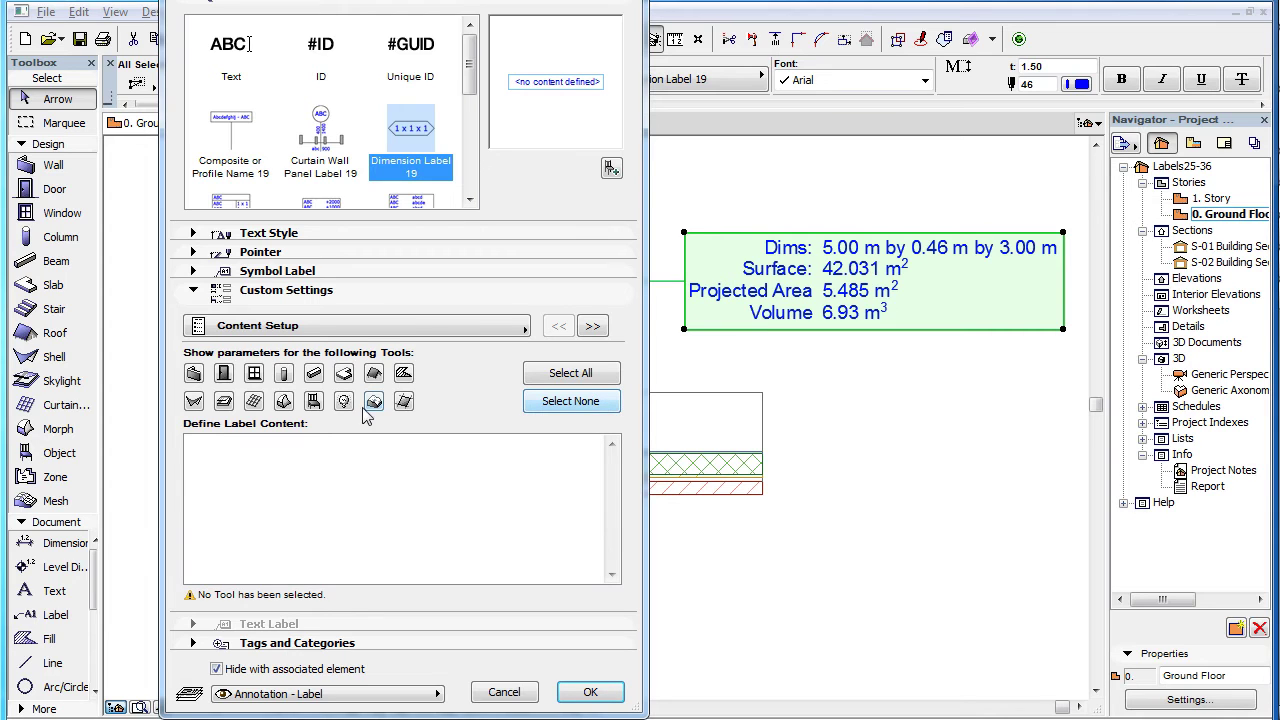
Step: Filter to slabs and set their surface value to Sum of Selected Surfaces
left_click(313, 373)
left_click(195, 465)
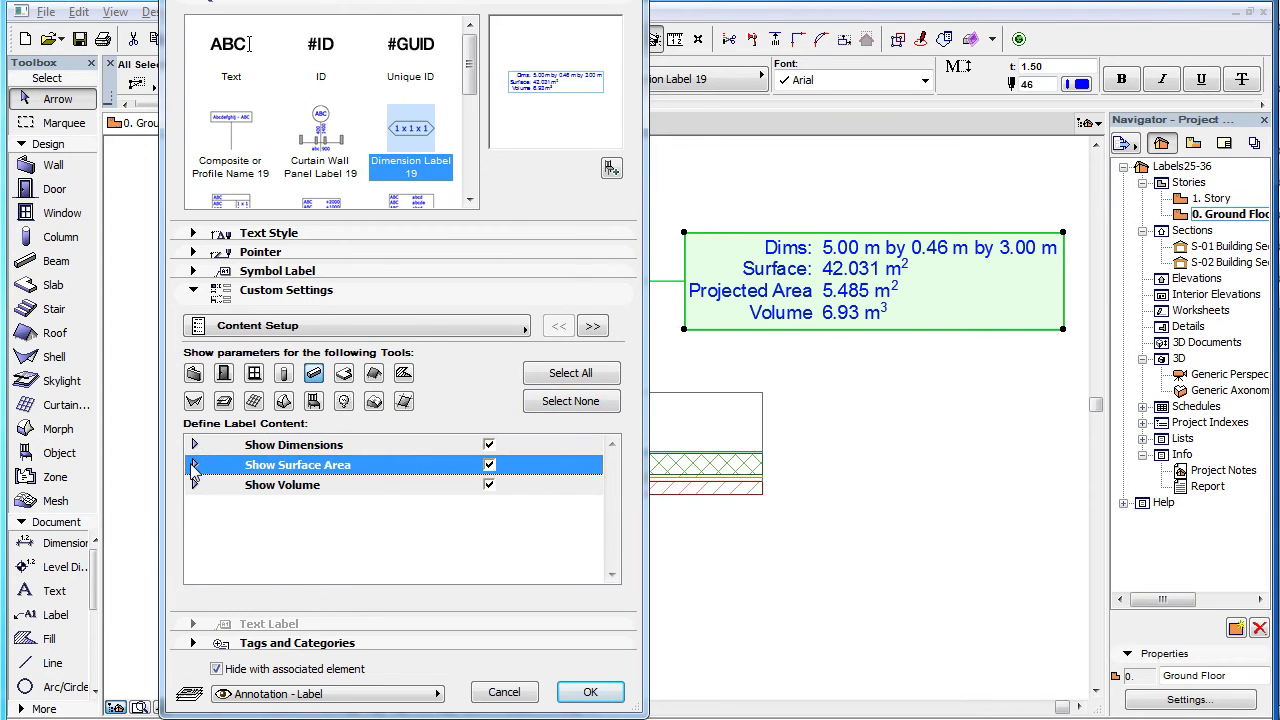
left_click(195, 465)
left_click(592, 505)
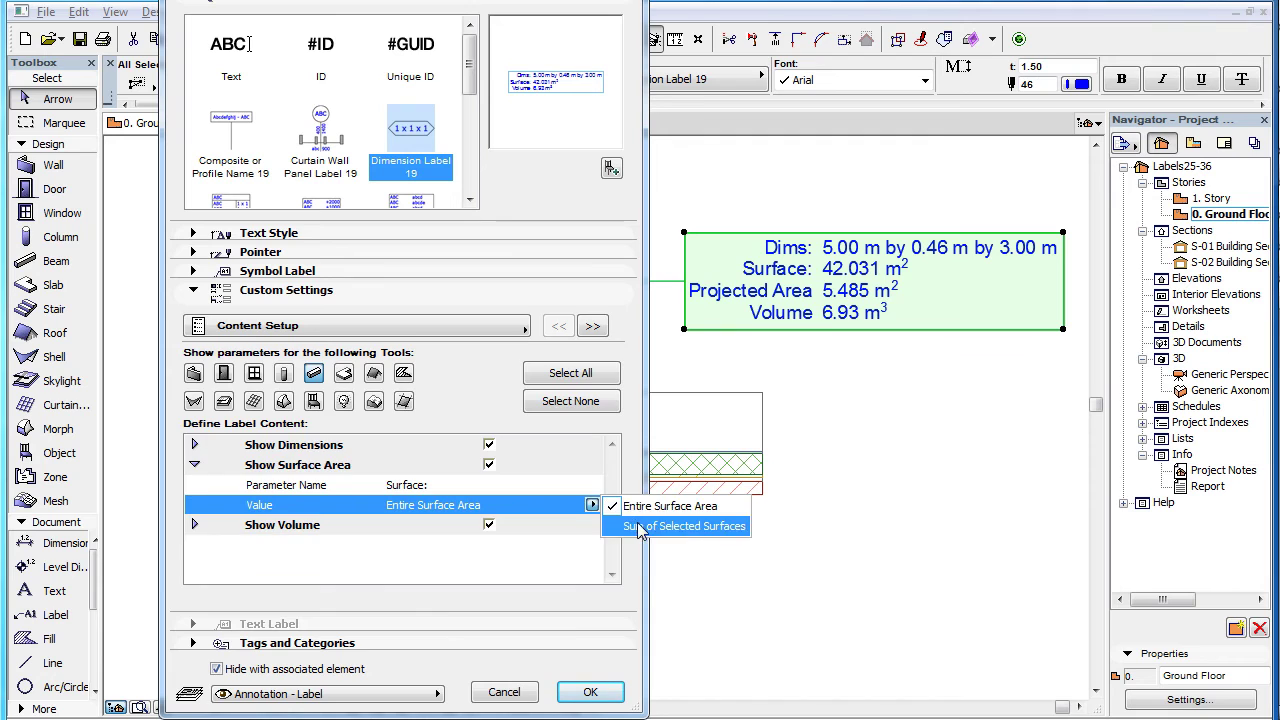
left_click(684, 526)
left_click(612, 575)
left_click(612, 575)
left_click(612, 575)
left_click(612, 575)
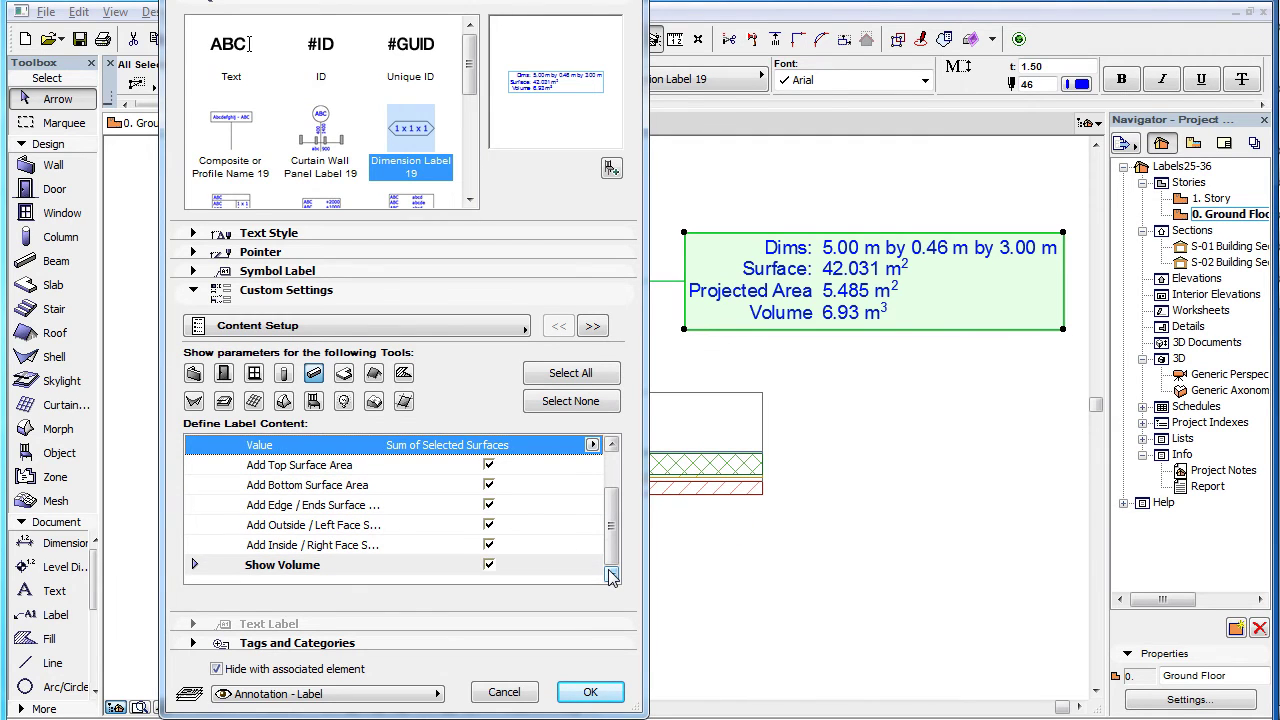
Step: Review the slab's top, bottom, edge and face surface options, then clear all element types
left_click(444, 466)
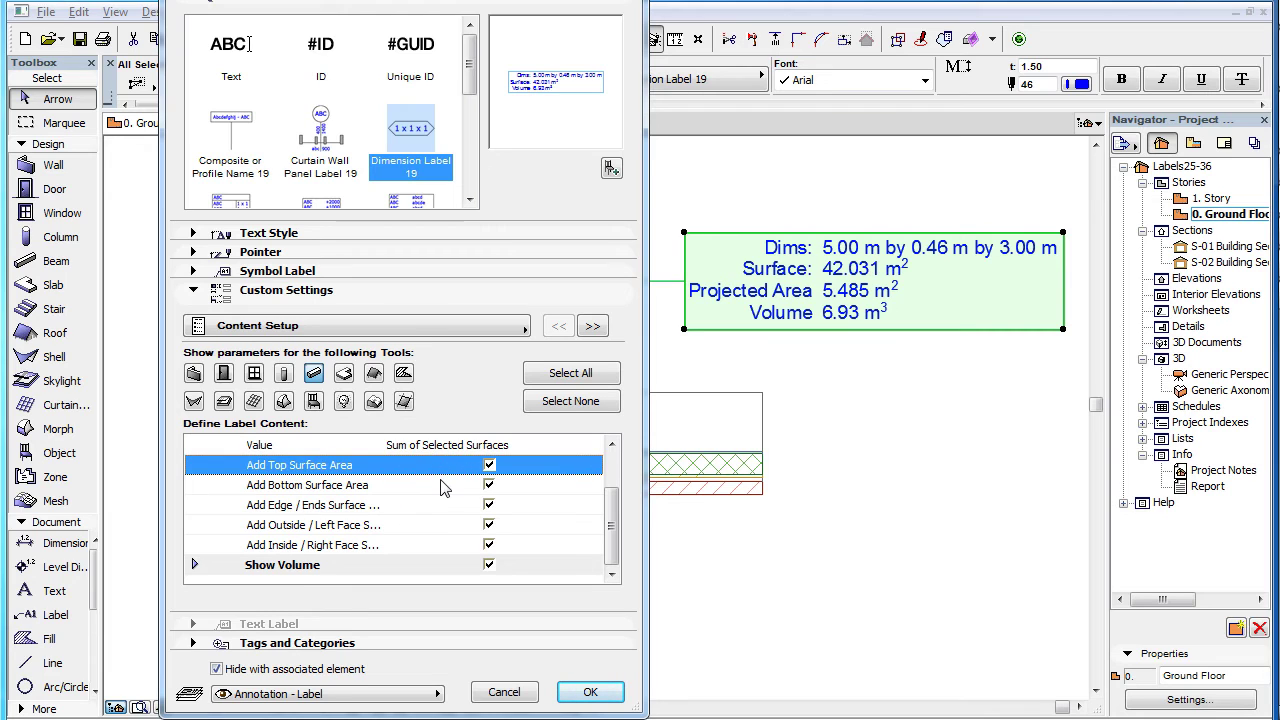
left_click(444, 488)
left_click(444, 507)
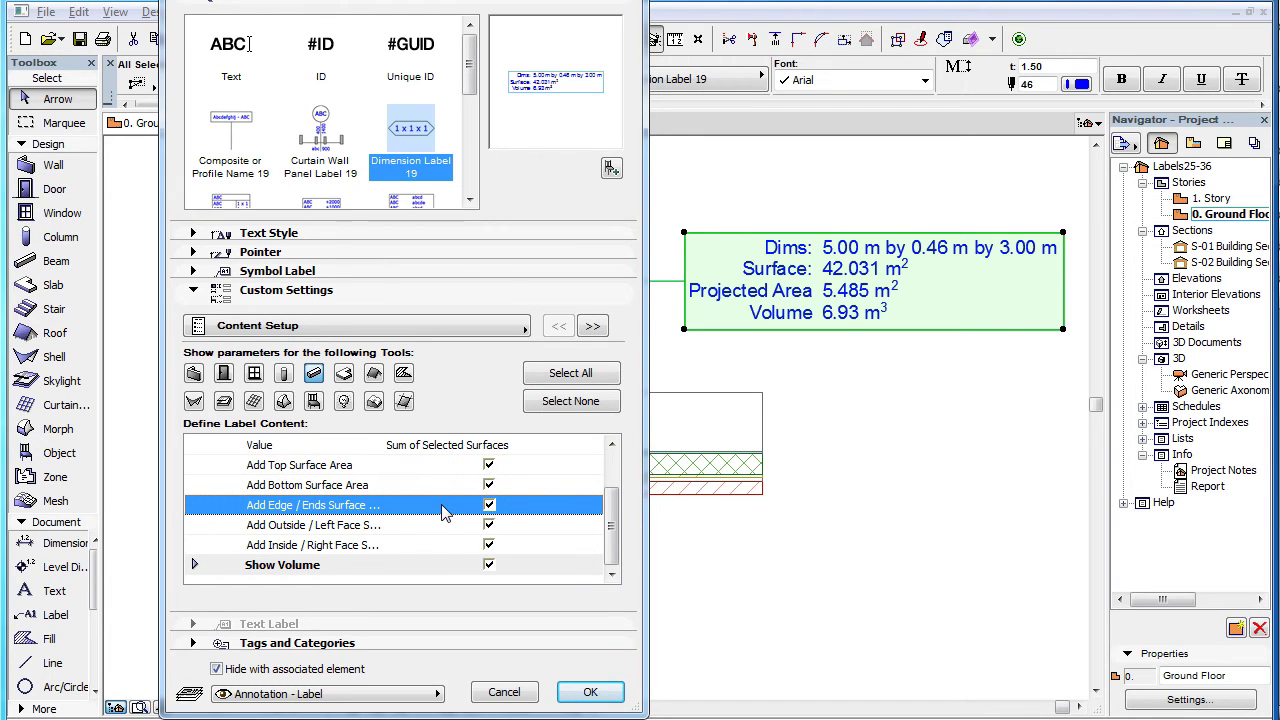
left_click(442, 527)
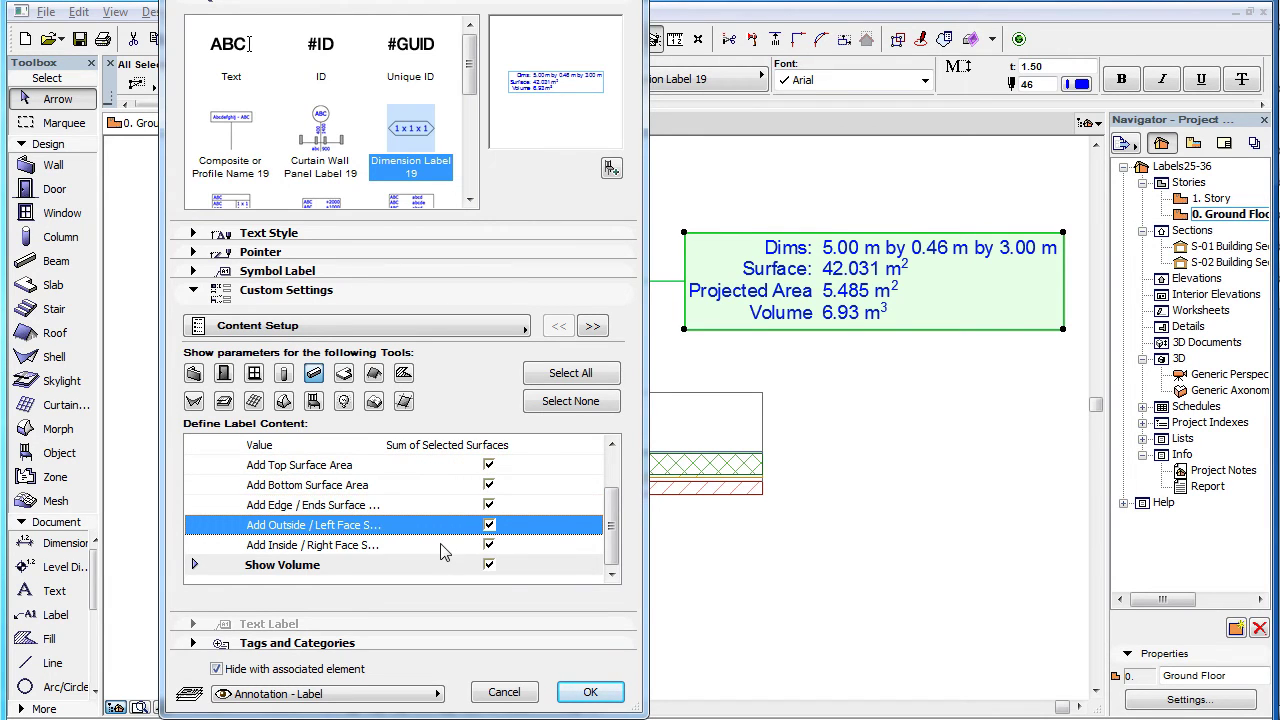
left_click(444, 546)
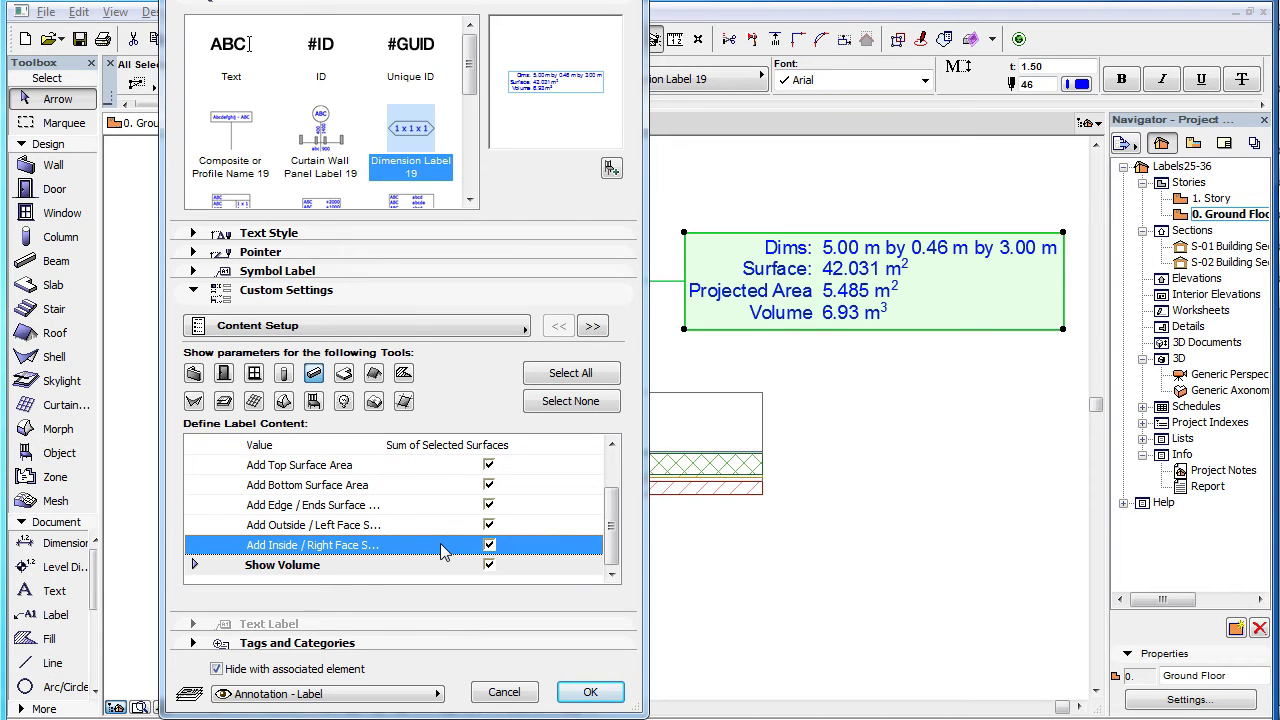
left_click(584, 403)
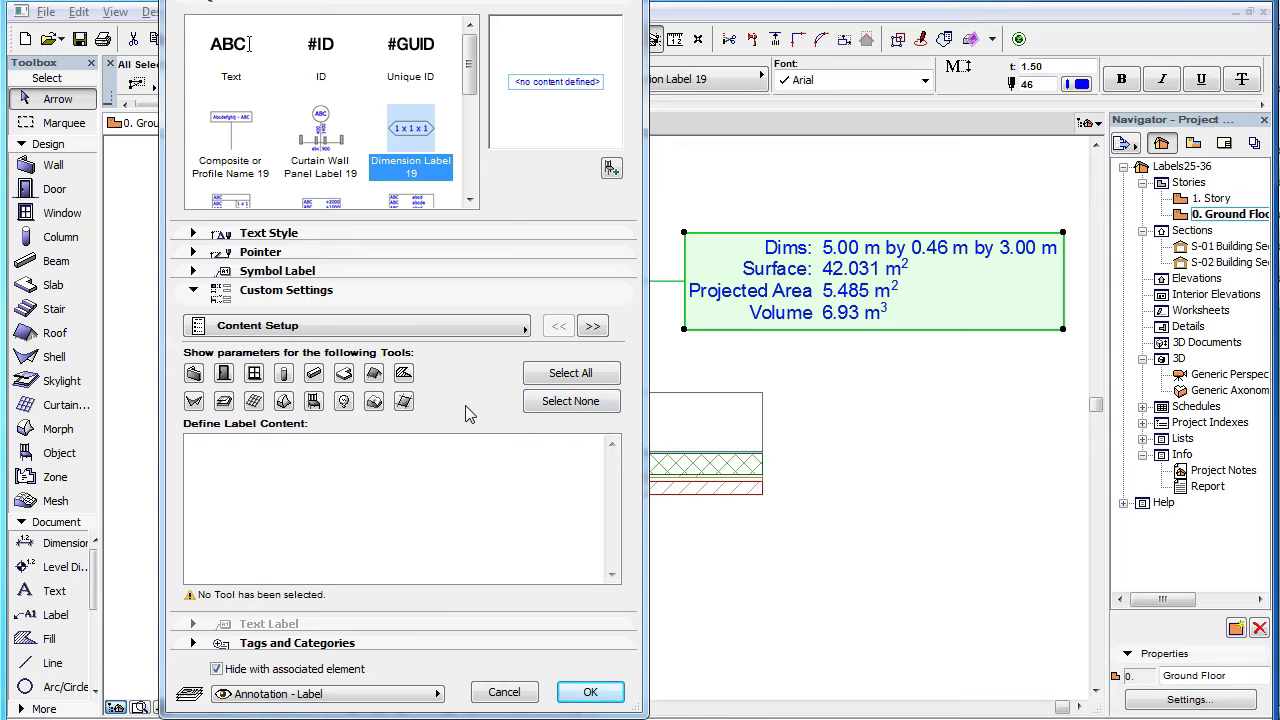
Step: For slabs, roofs and shells, set the Surface Area value to Sum of Selected Surfaces
left_click(344, 374)
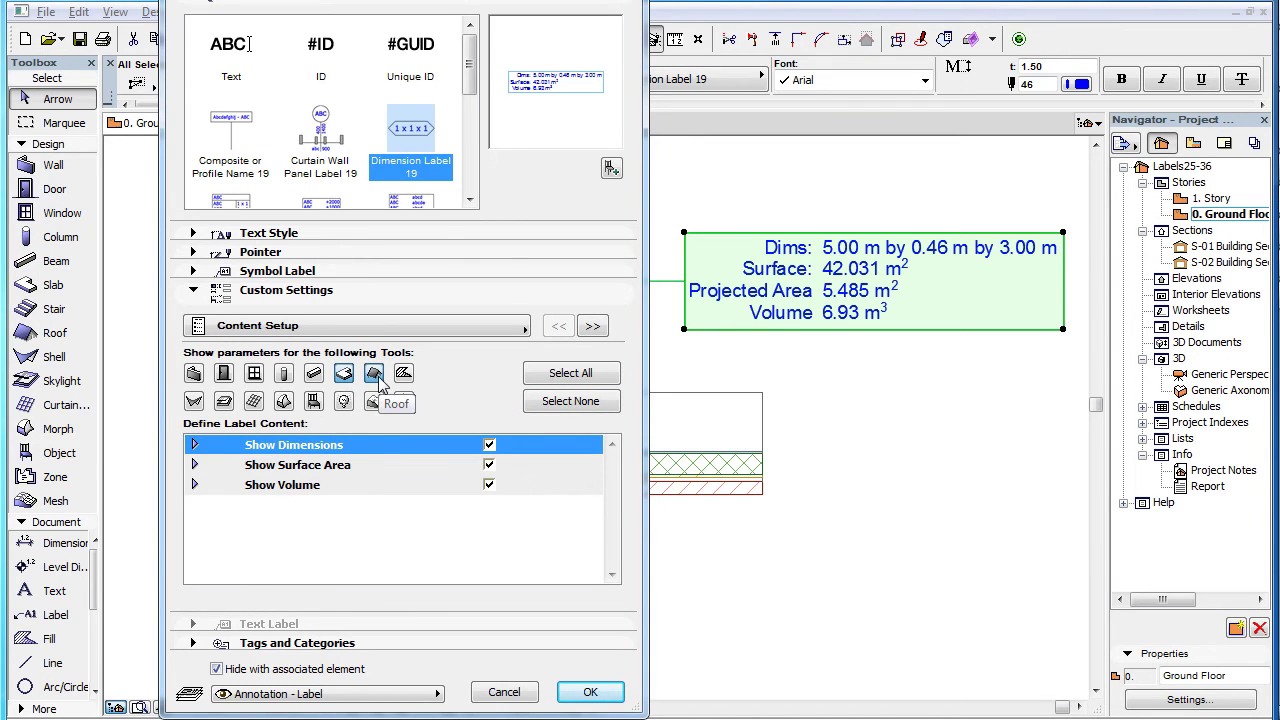
left_click(374, 373, "shift")
left_click(374, 401, "shift")
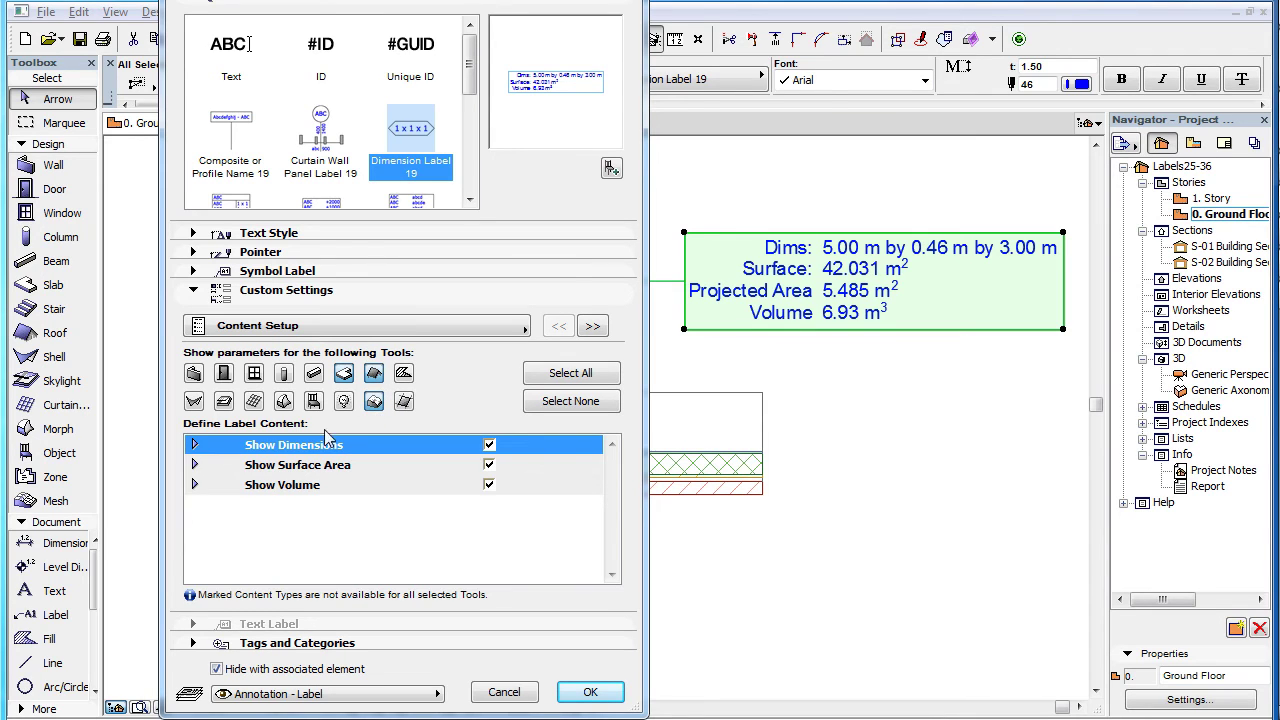
left_click(195, 465)
left_click(595, 506)
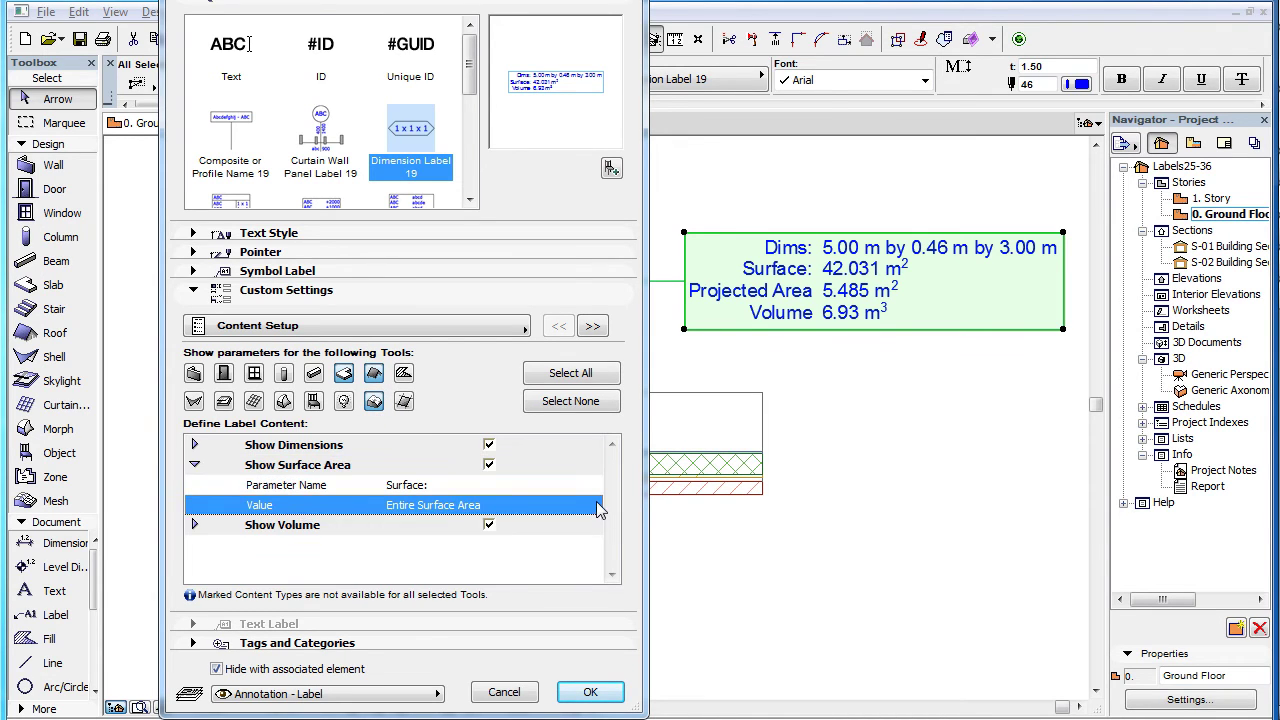
left_click(592, 505)
left_click(637, 526)
Step: Include top, bottom and edge surfaces in the sum, then clear the tool selection
left_click(610, 573)
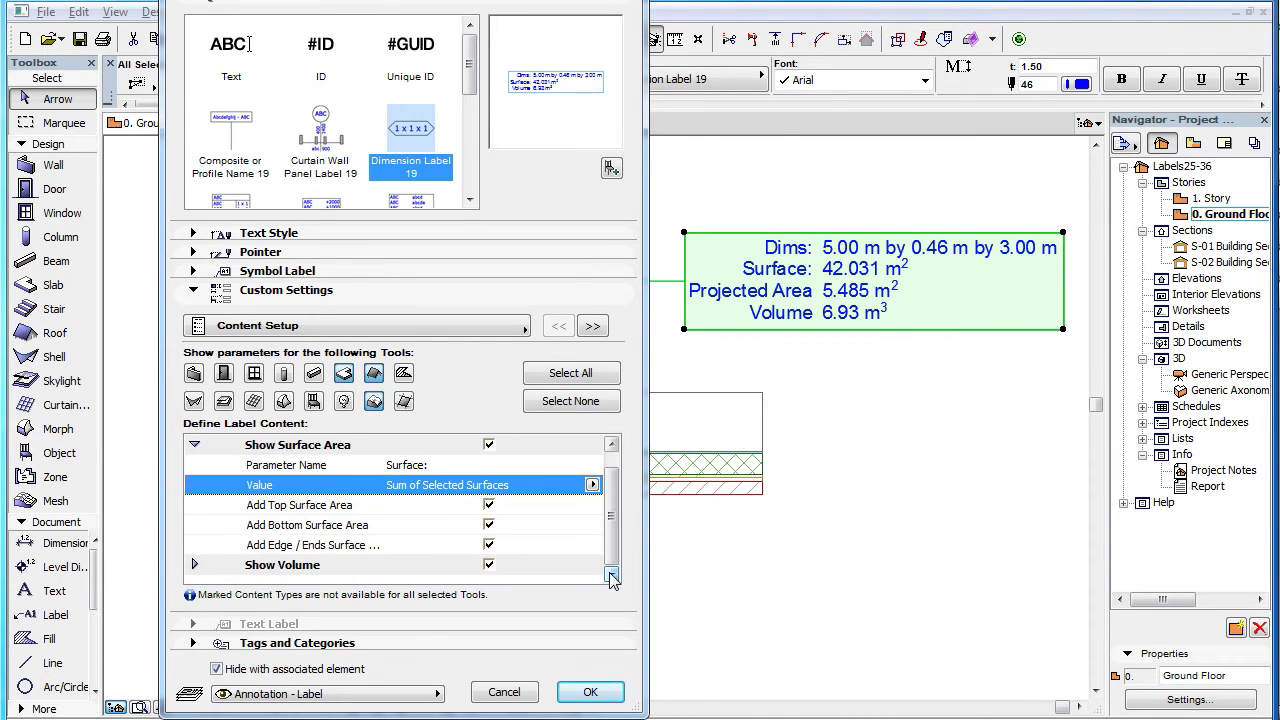
left_click(419, 509)
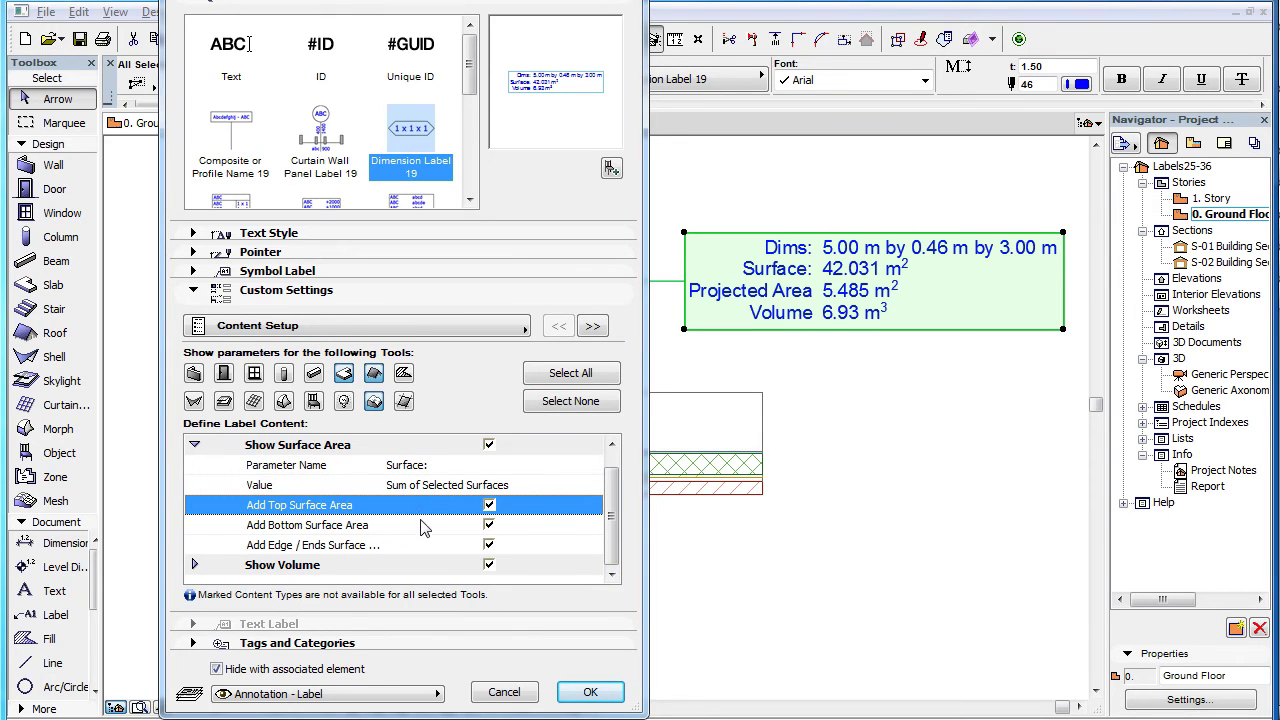
left_click(421, 526)
left_click(421, 548)
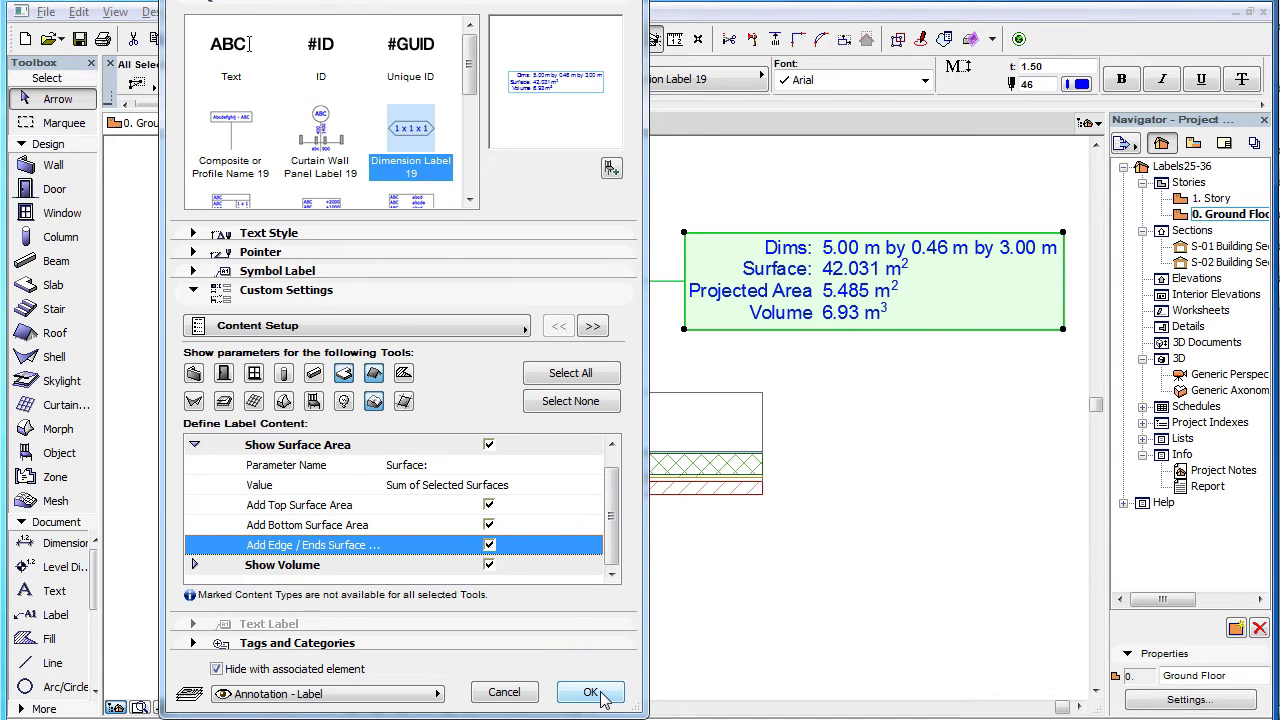
left_click(609, 402)
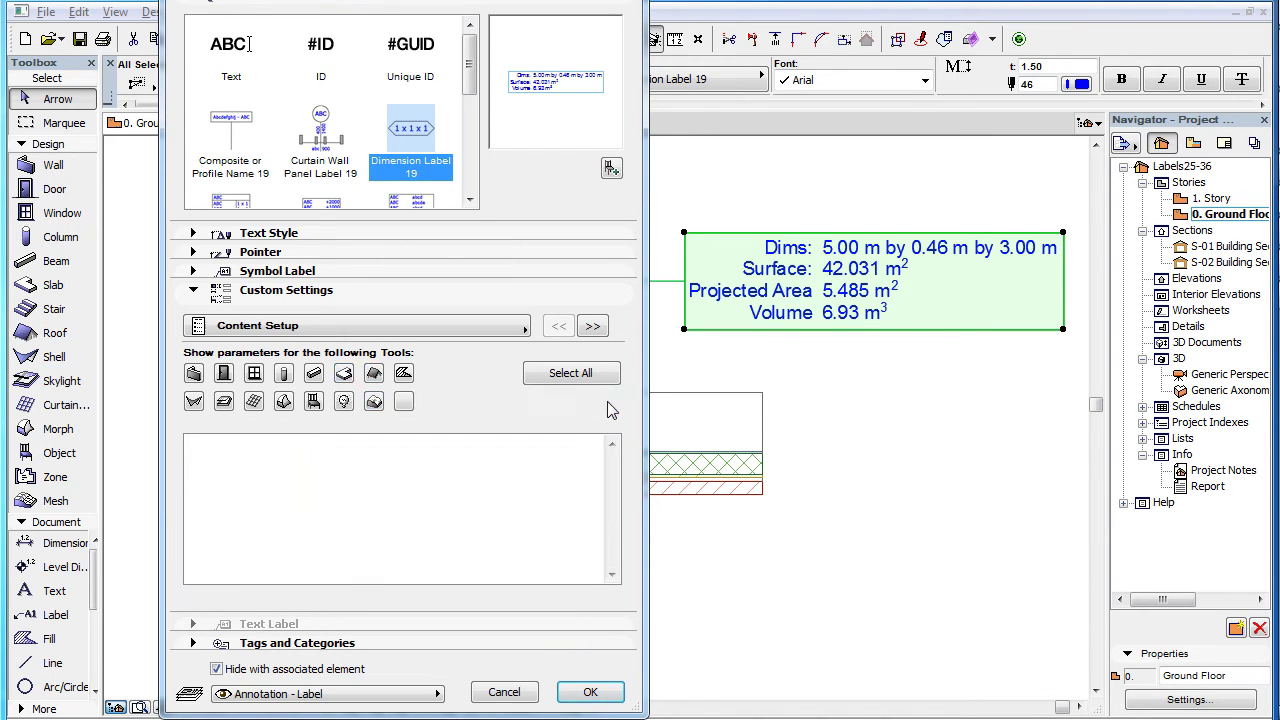
Step: Rename the wall label's projected area line to 'Projected Area:' and apply it to the plan
left_click(194, 374)
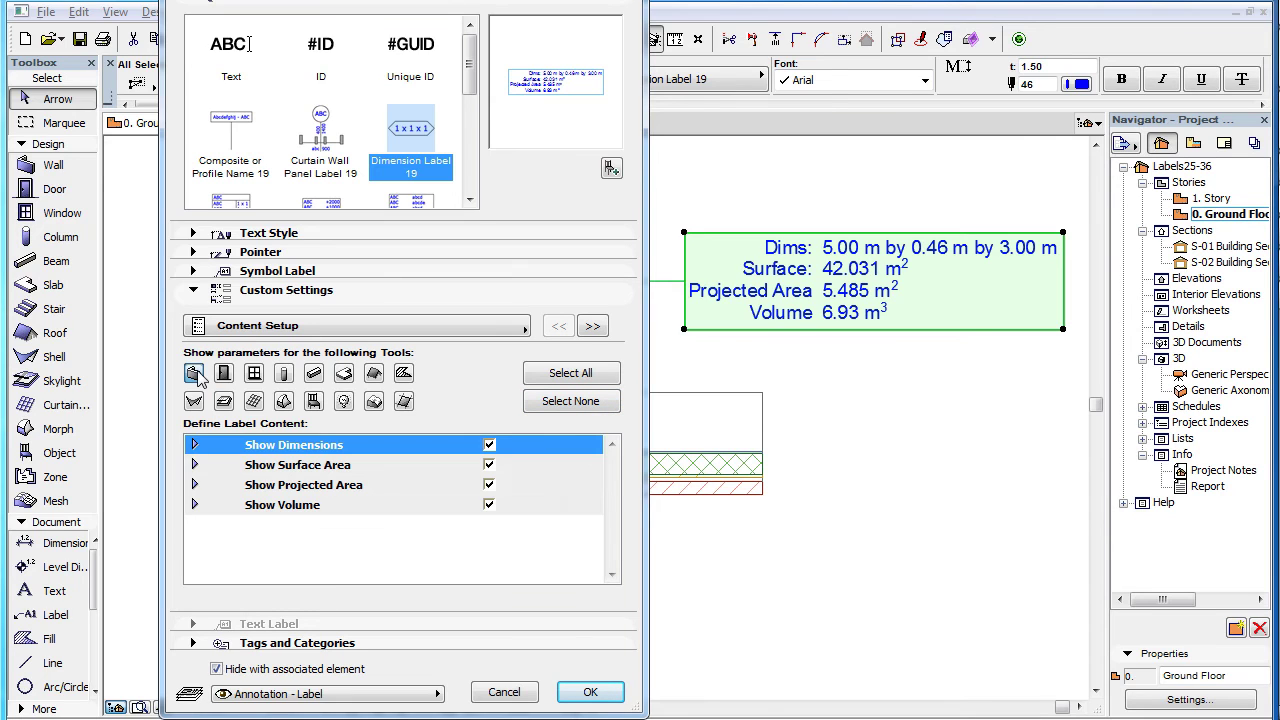
left_click(195, 485)
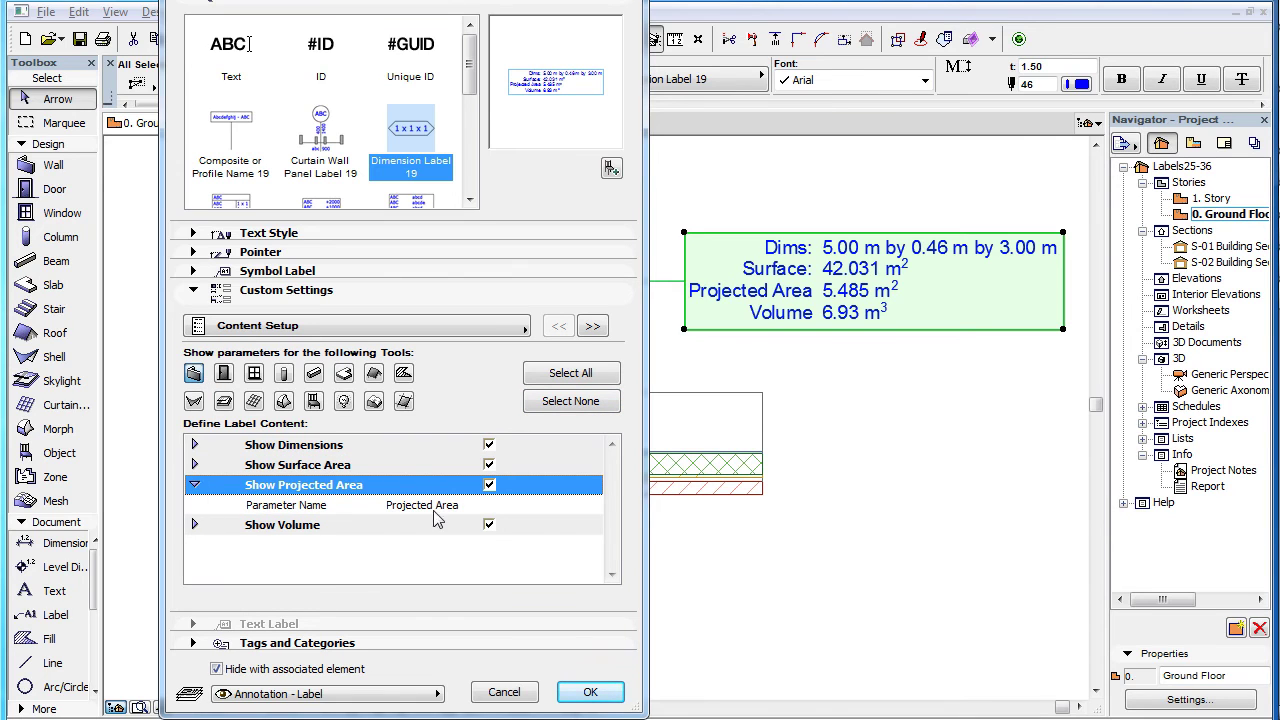
left_click(472, 505)
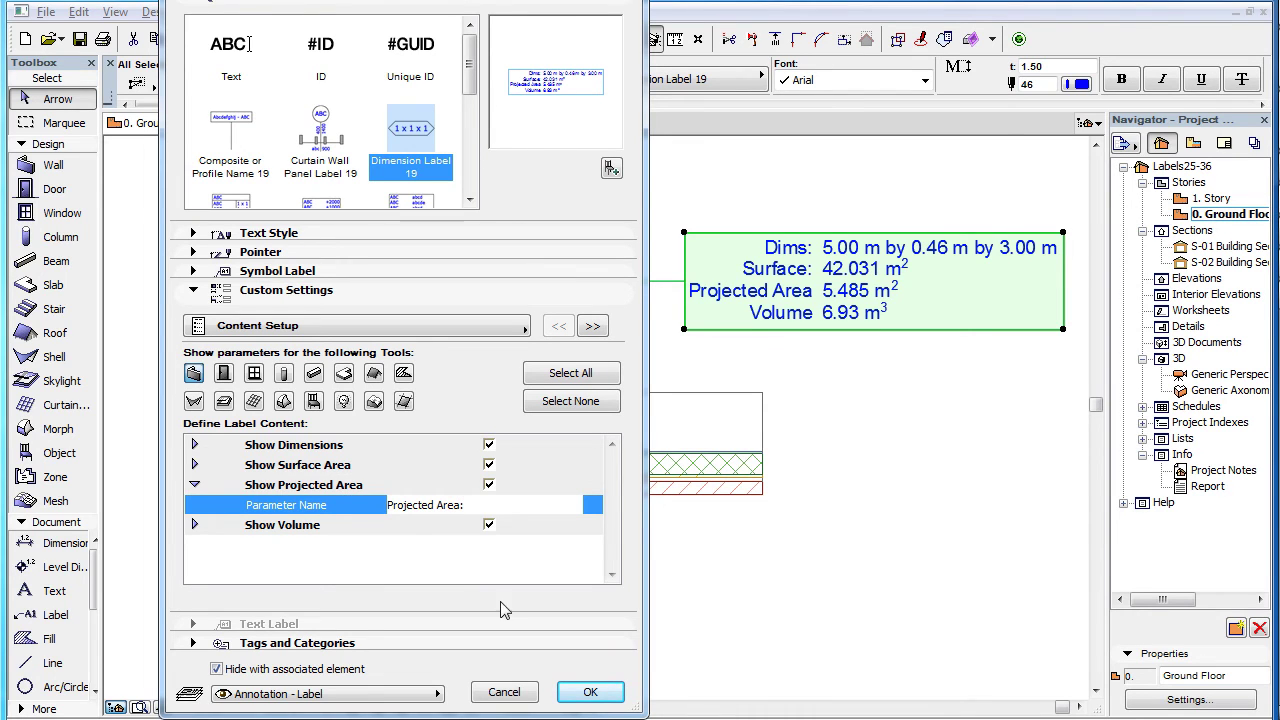
left_click(590, 692)
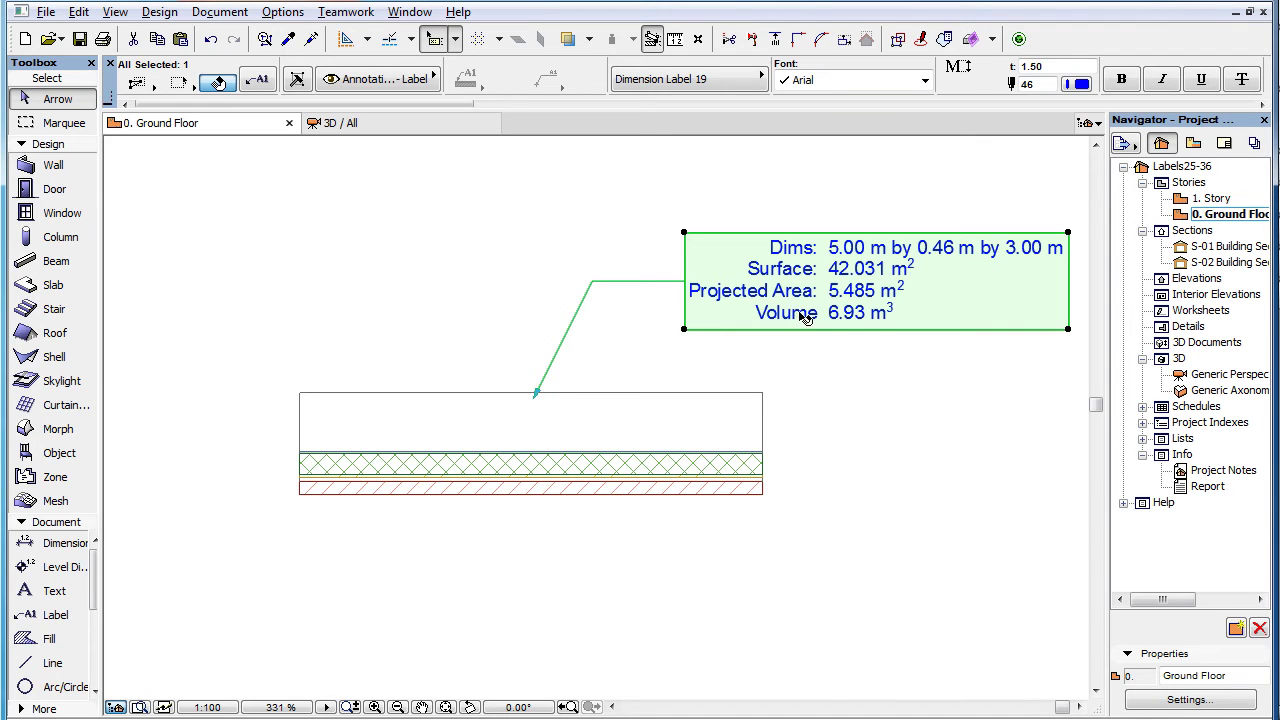
left_click(262, 82)
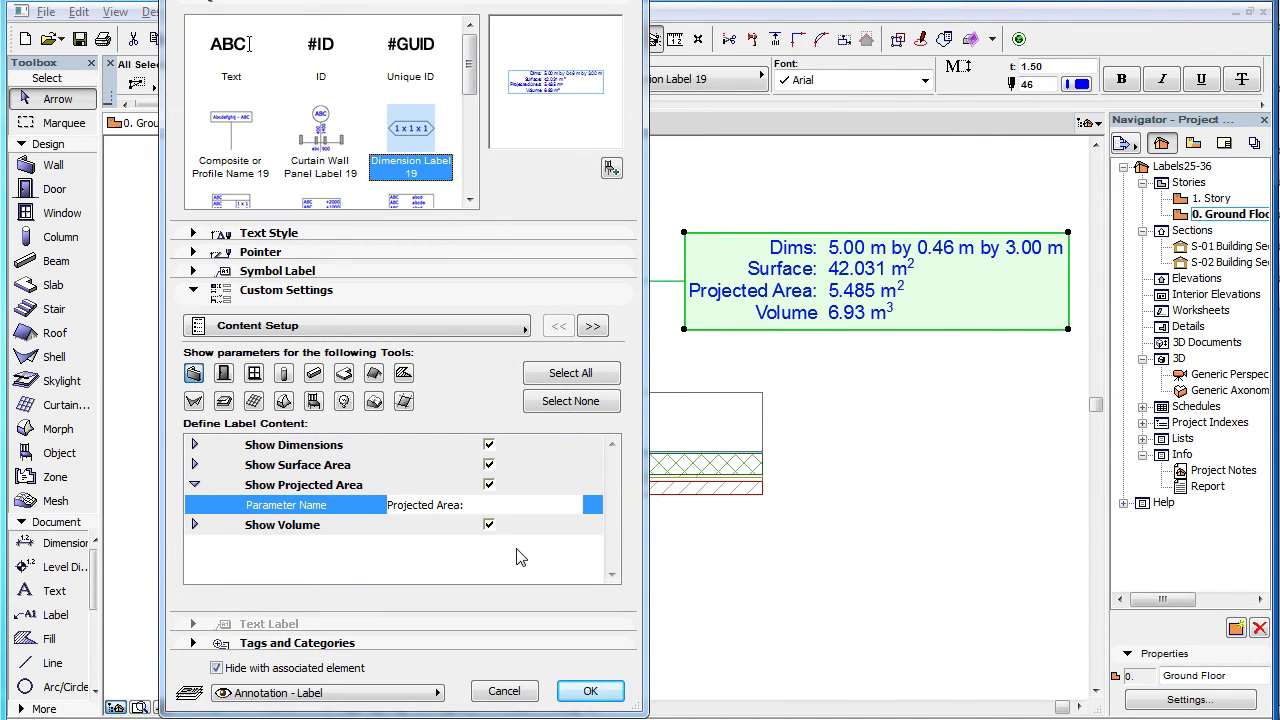
Step: Select walls, columns, beams, slabs, roofs, morphs and shells as the label's configured tools
left_click(434, 527)
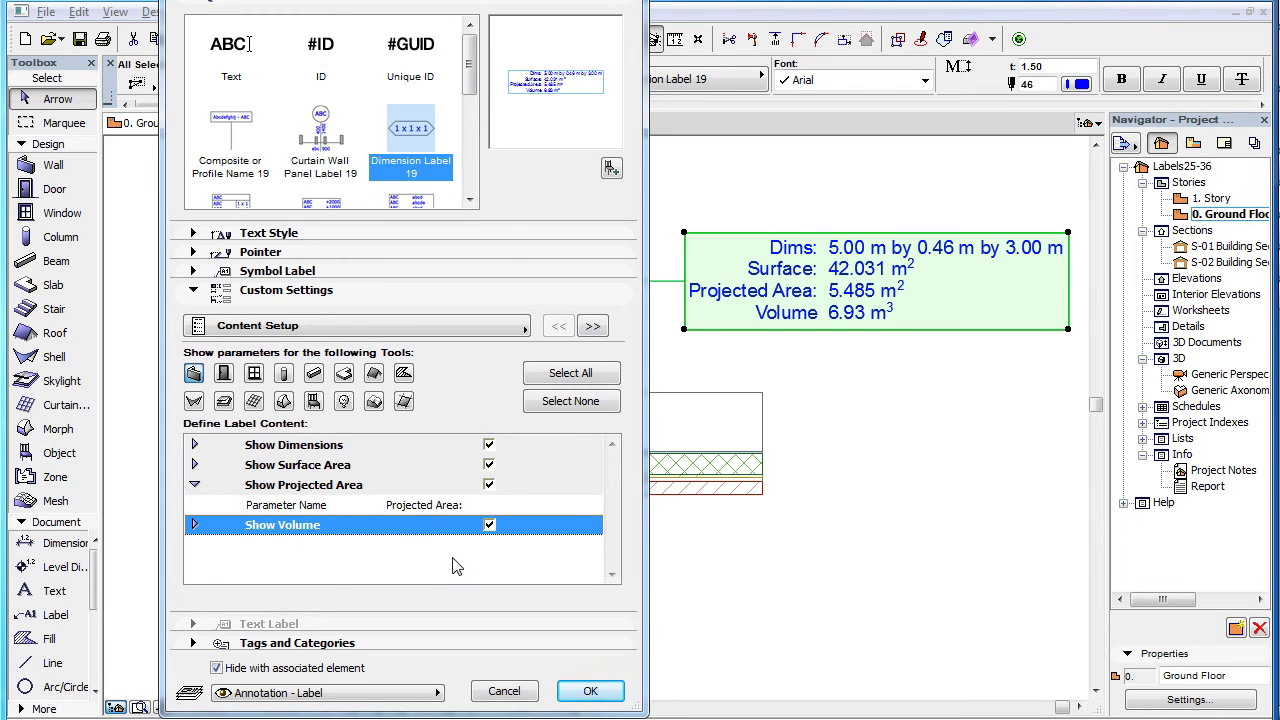
left_click(612, 400)
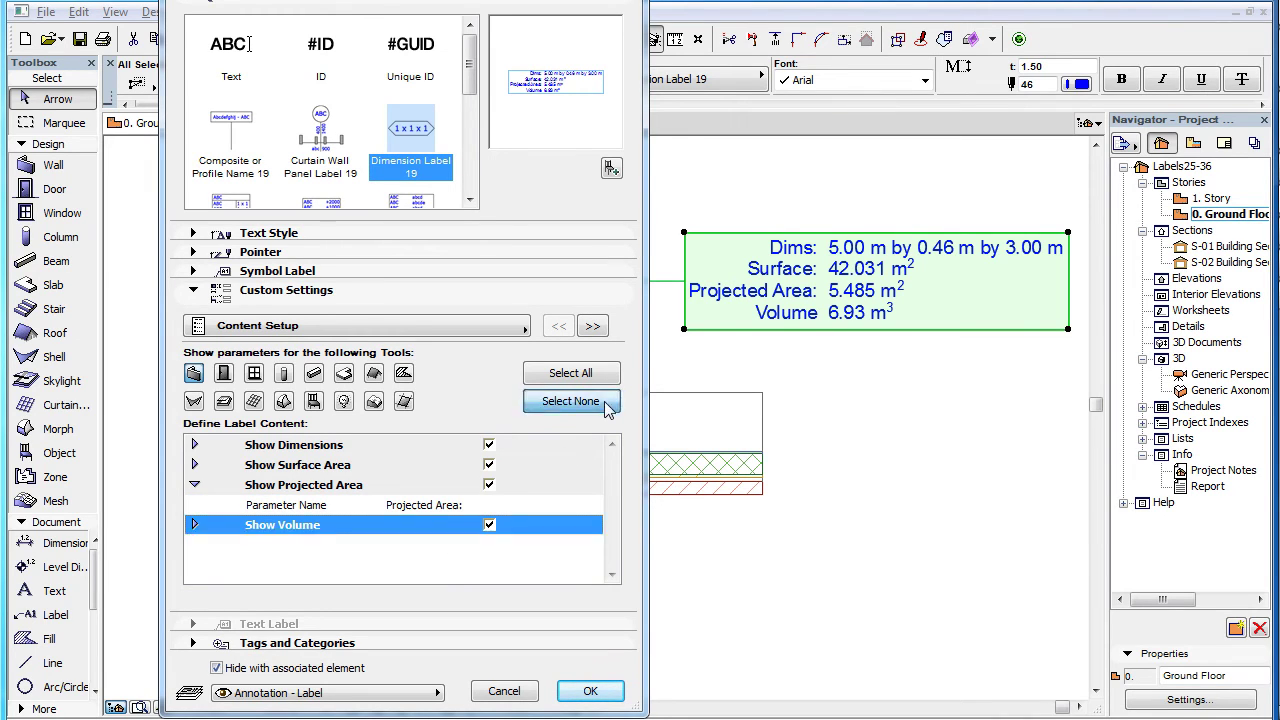
left_click(197, 372)
left_click(285, 376)
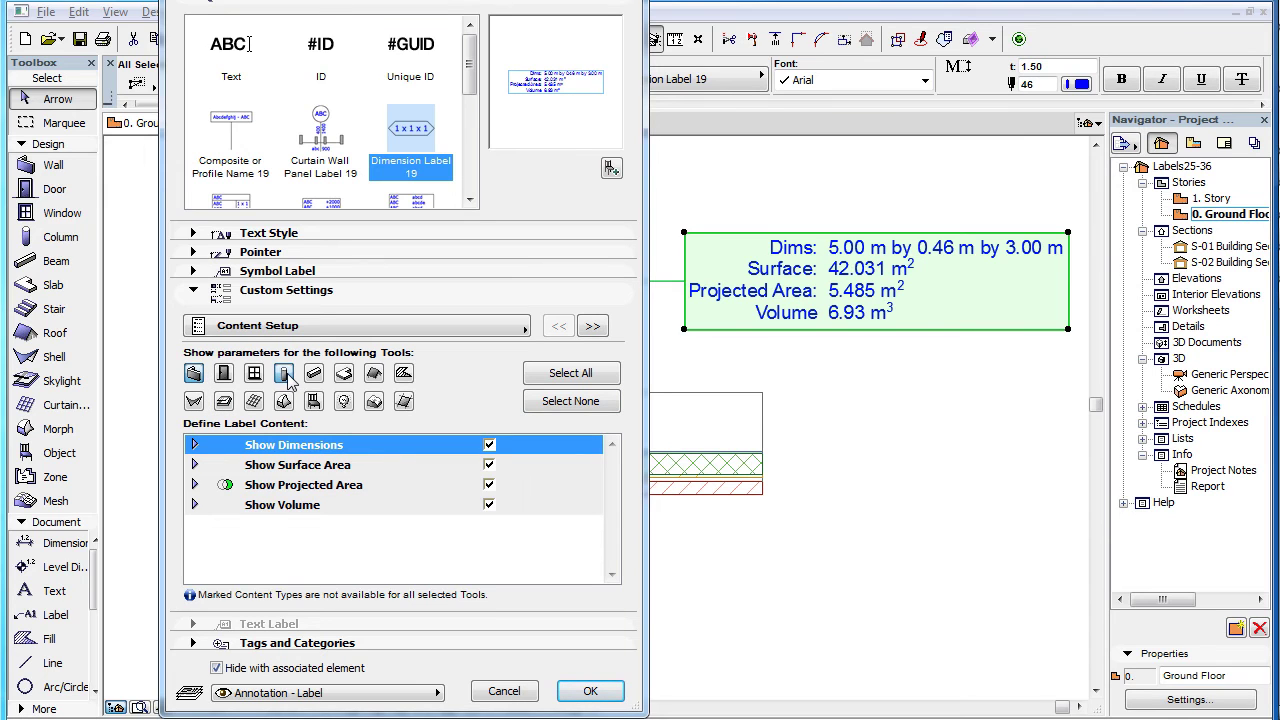
left_click(314, 376)
left_click(345, 375)
left_click(374, 375)
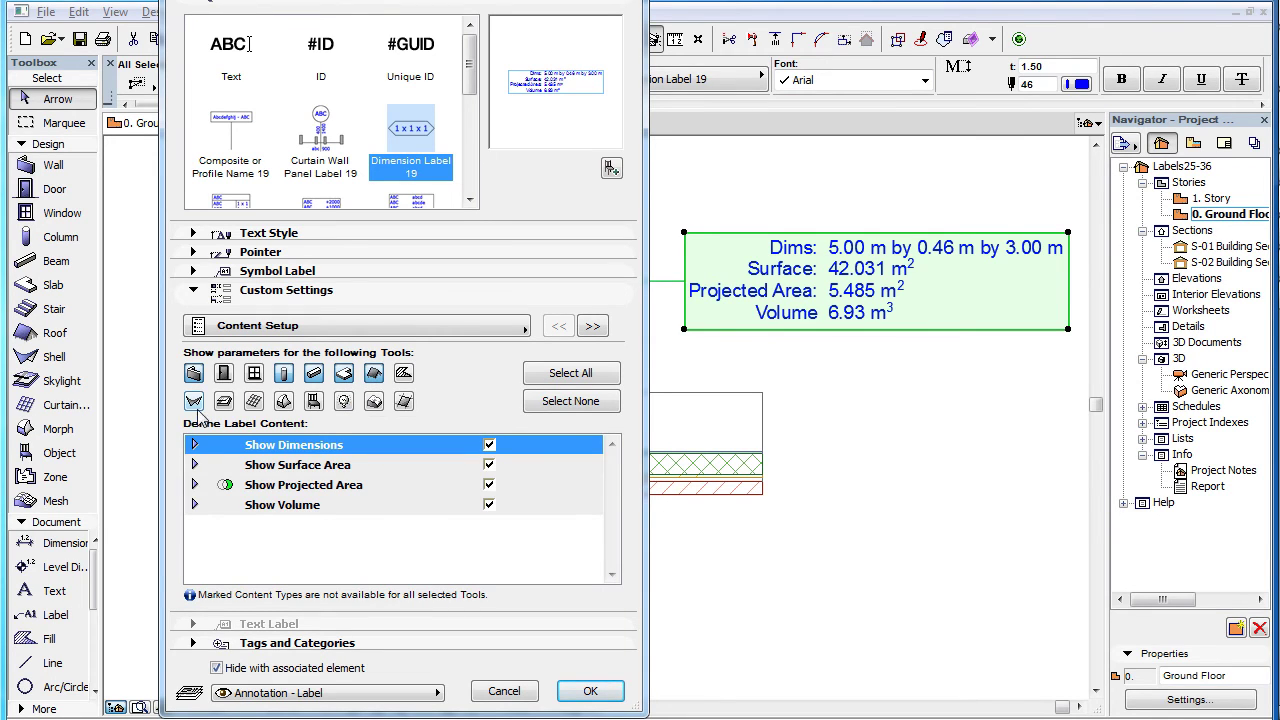
left_click(285, 403)
left_click(374, 403)
Step: Rename the Volume parameter to 'Volume:' and apply the label changes
left_click(197, 507)
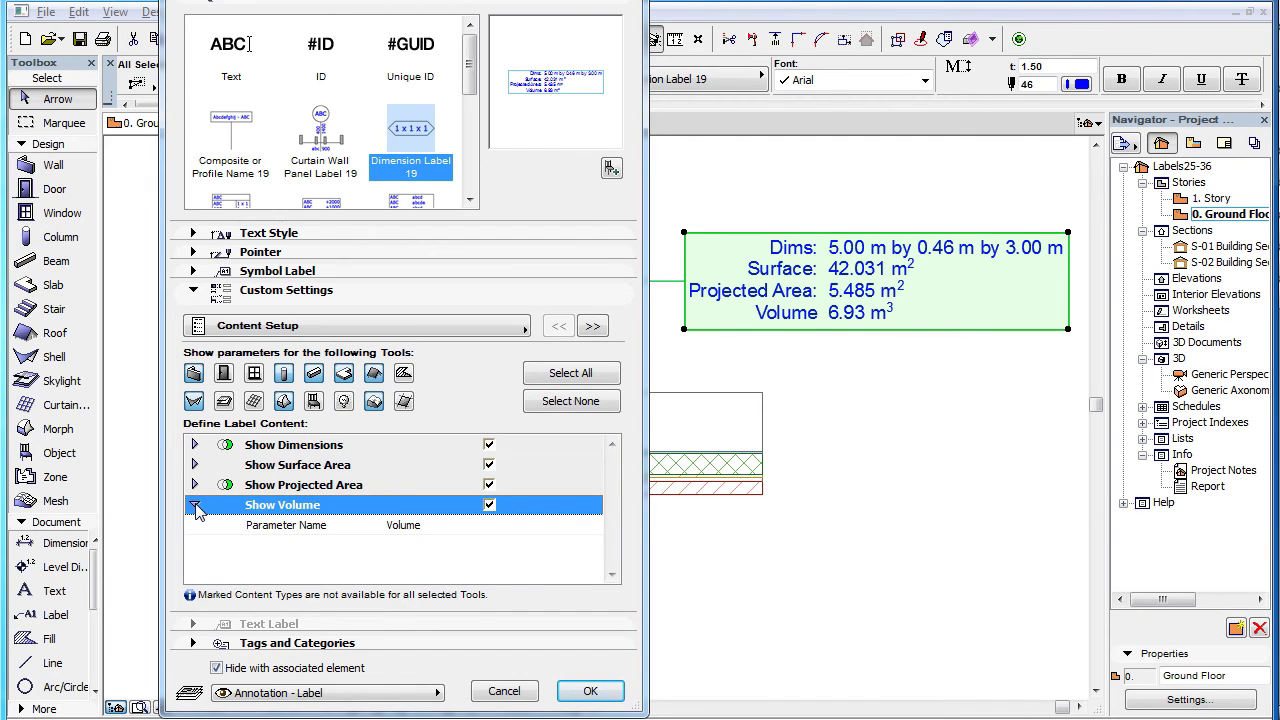
left_click(433, 526)
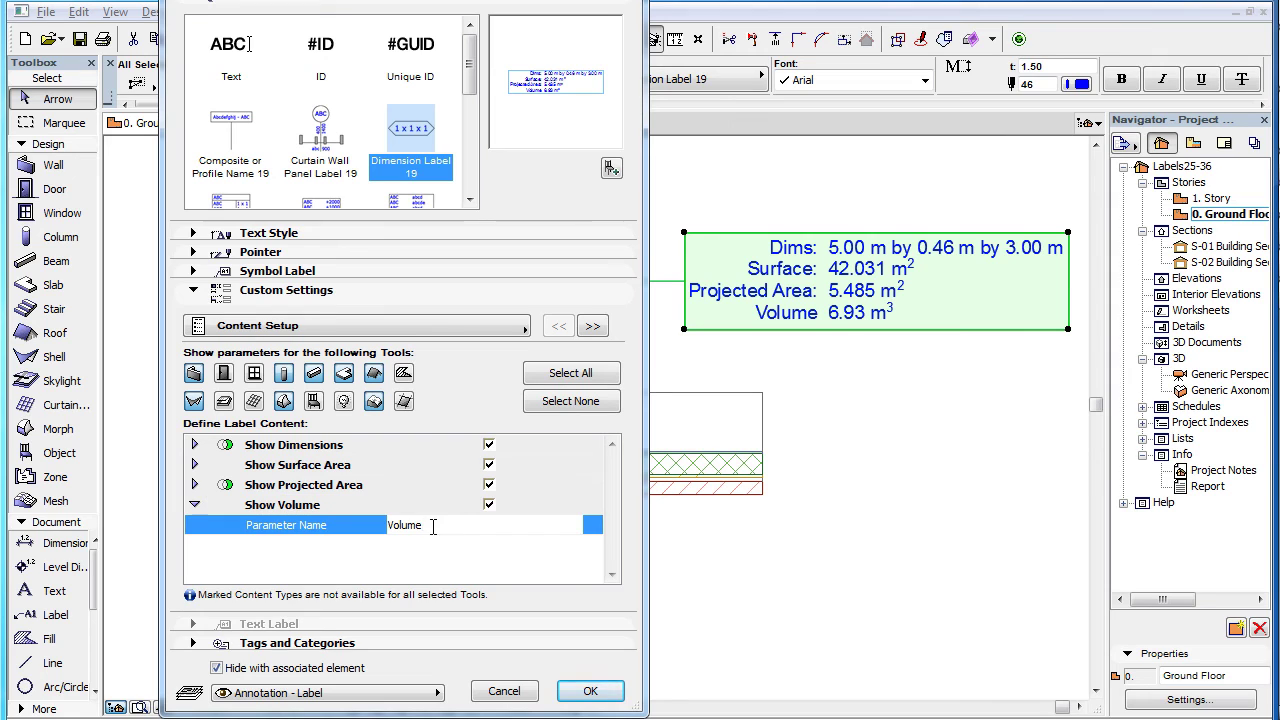
left_click(590, 691)
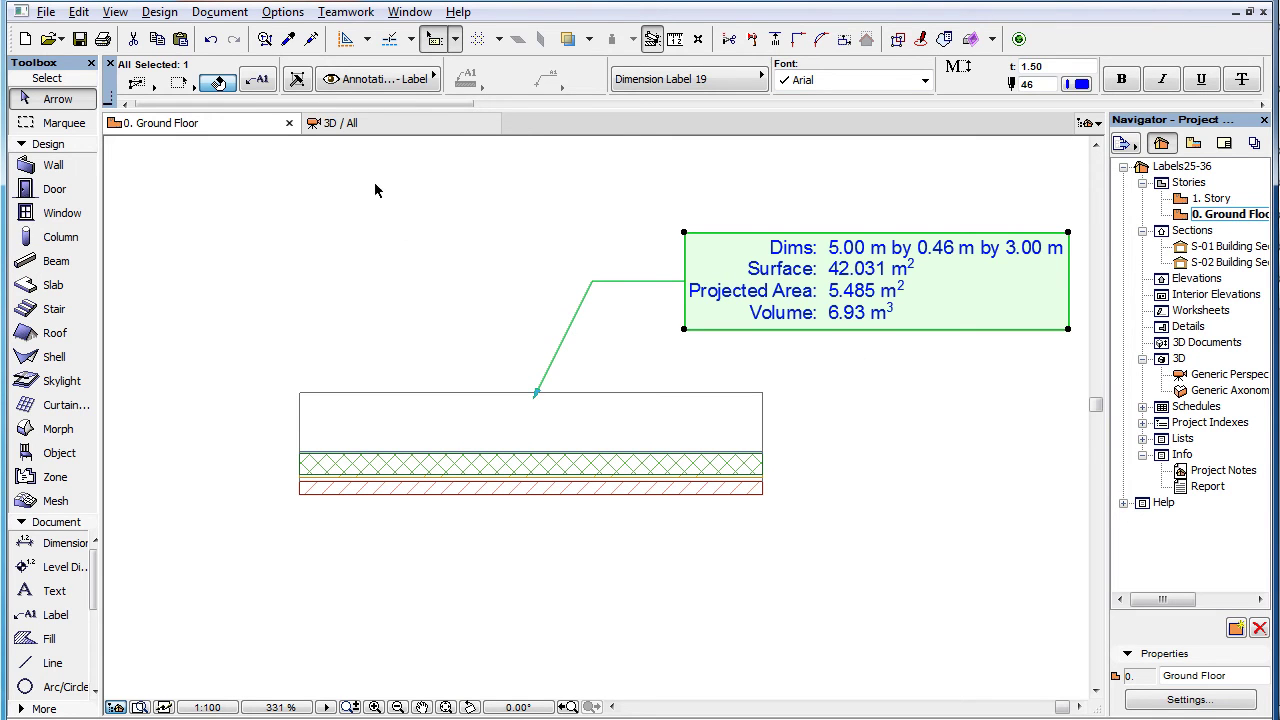
left_click(257, 79)
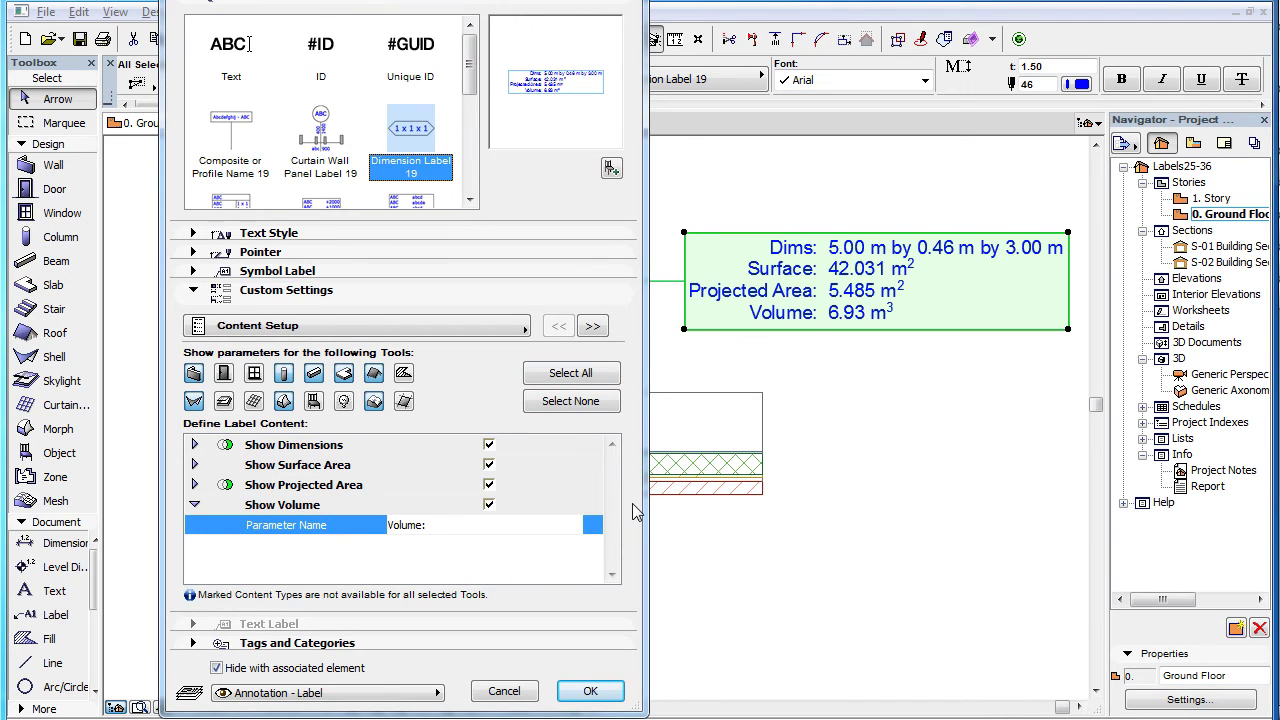
Step: Switch the label settings to the General Settings page
left_click(513, 333)
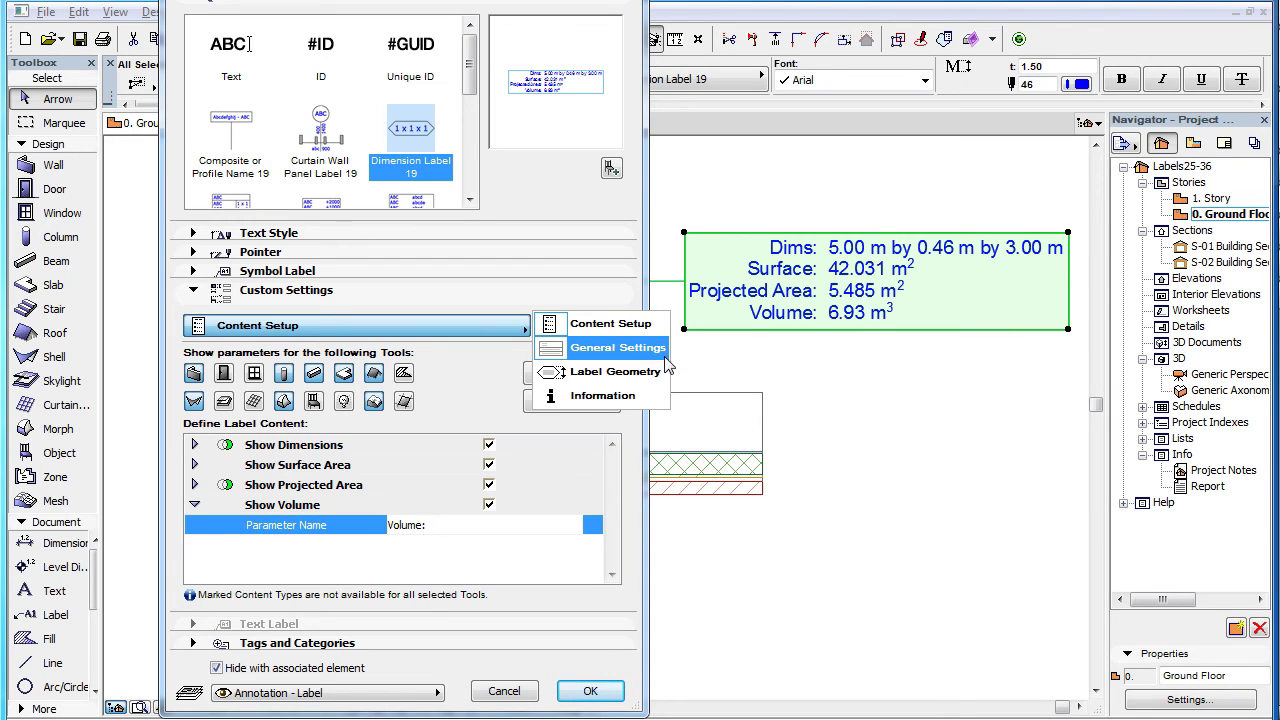
left_click(630, 348)
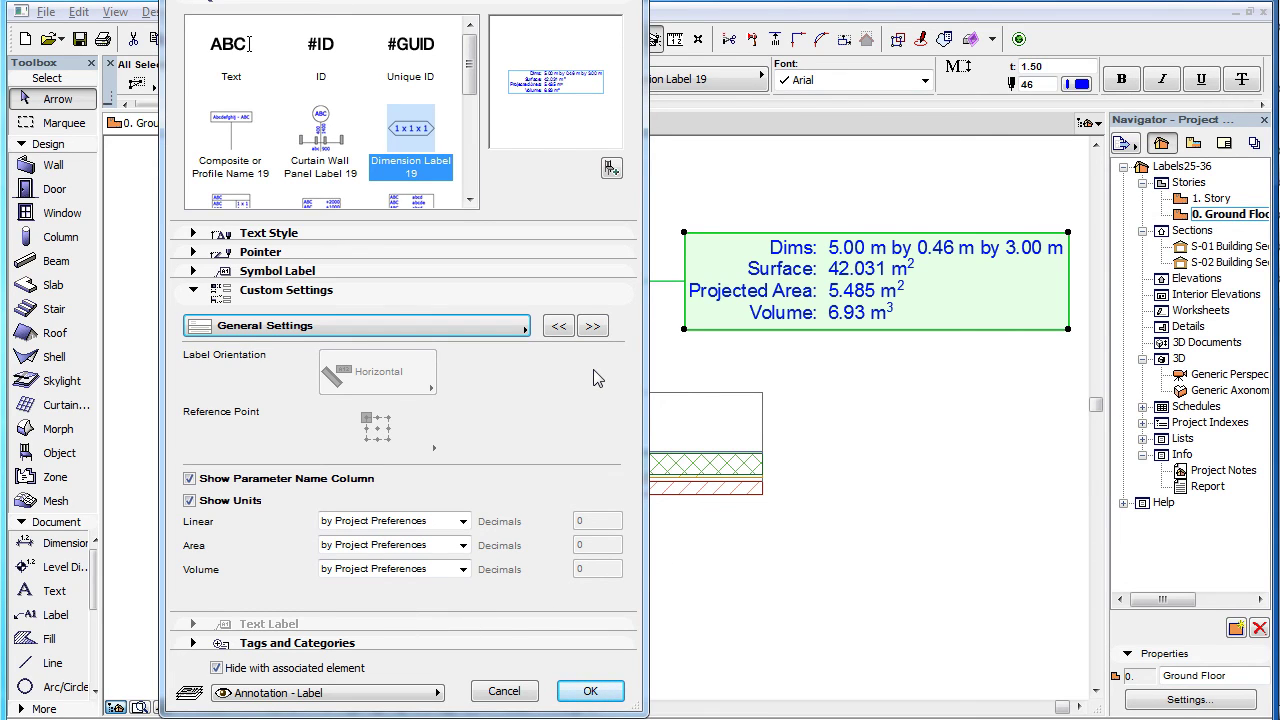
Step: View the Label Geometry page: Rectangle frame fitted to text, 50.00 mm name and value widths
left_click(510, 330)
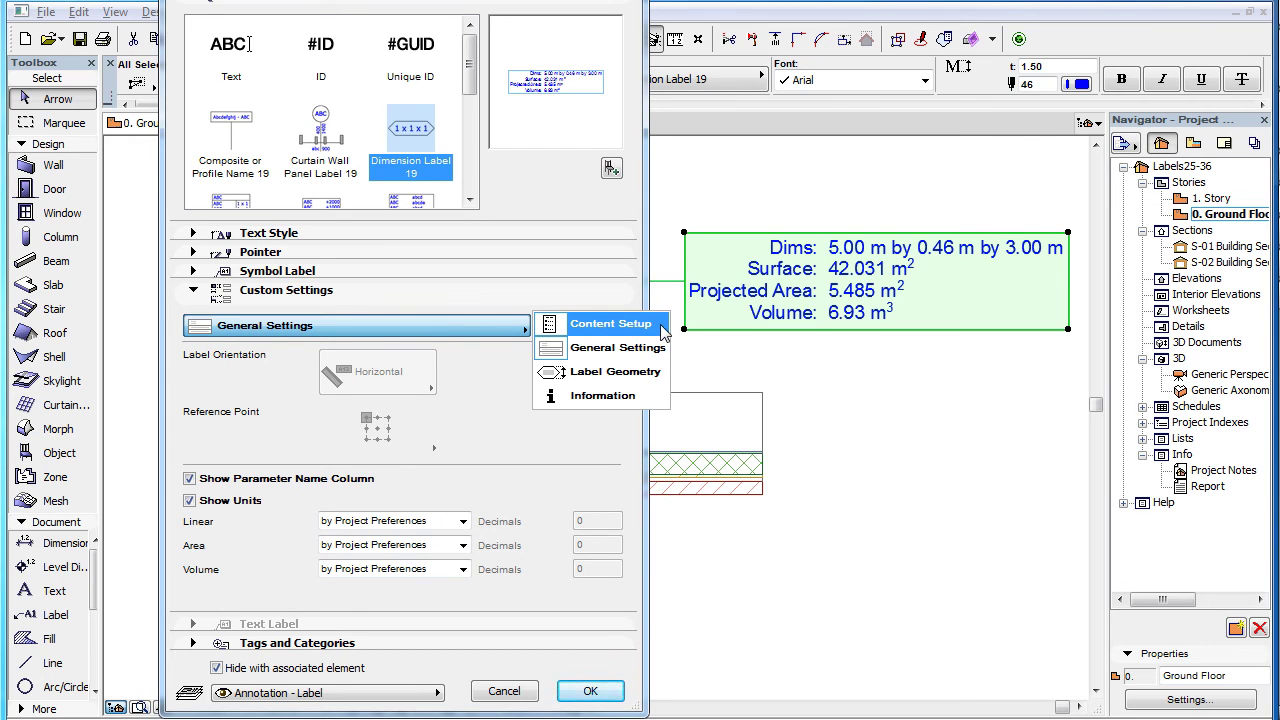
left_click(664, 379)
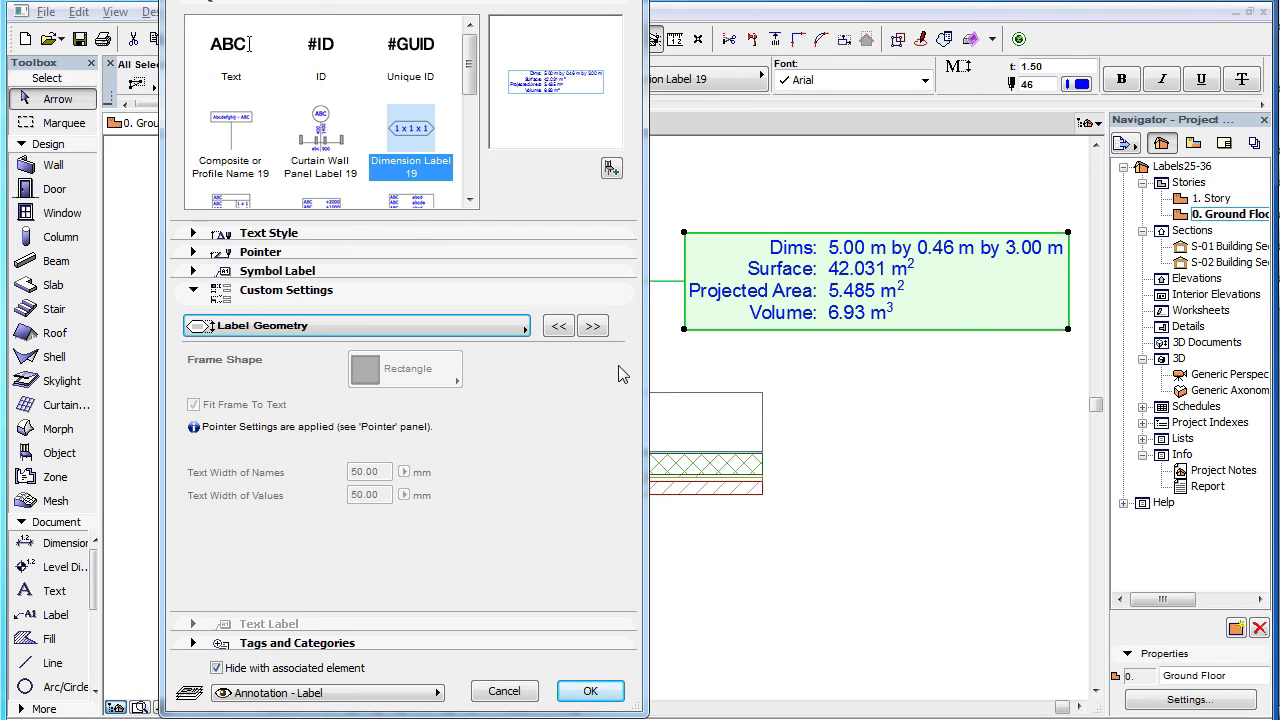
left_click(522, 328)
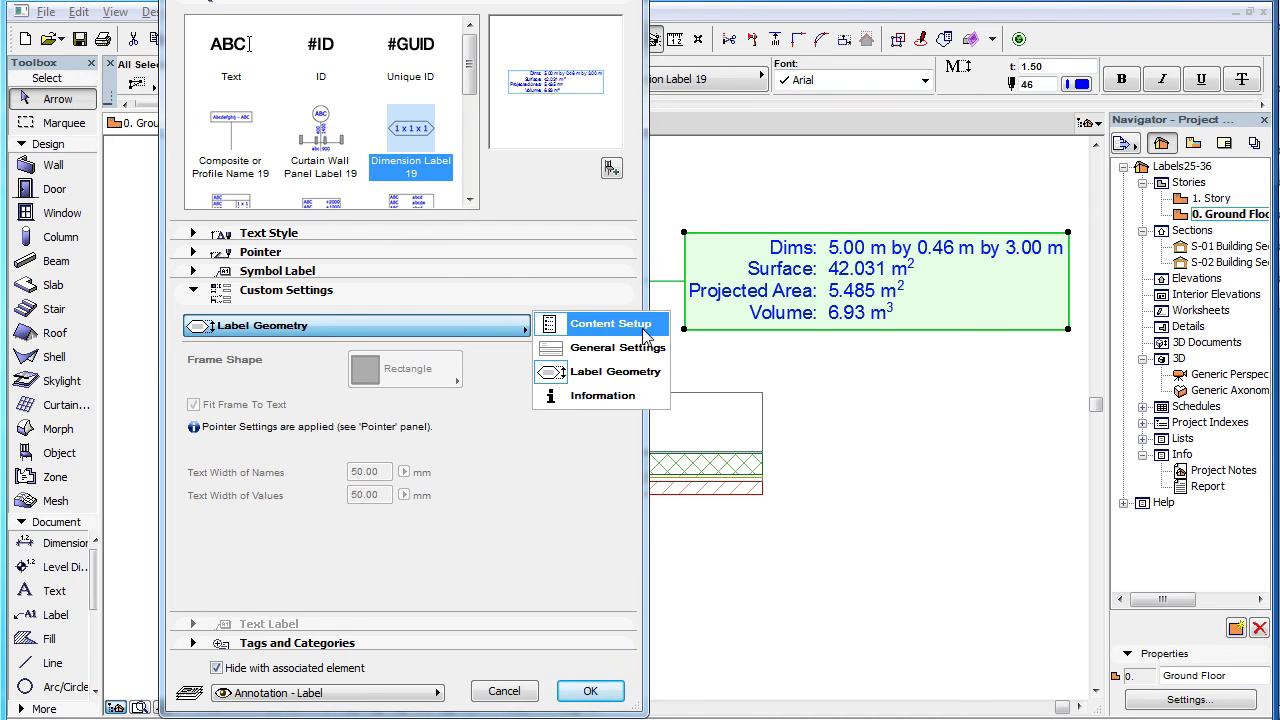
Step: Check the label's Information page for supported tools, then close Label Settings with OK
left_click(661, 396)
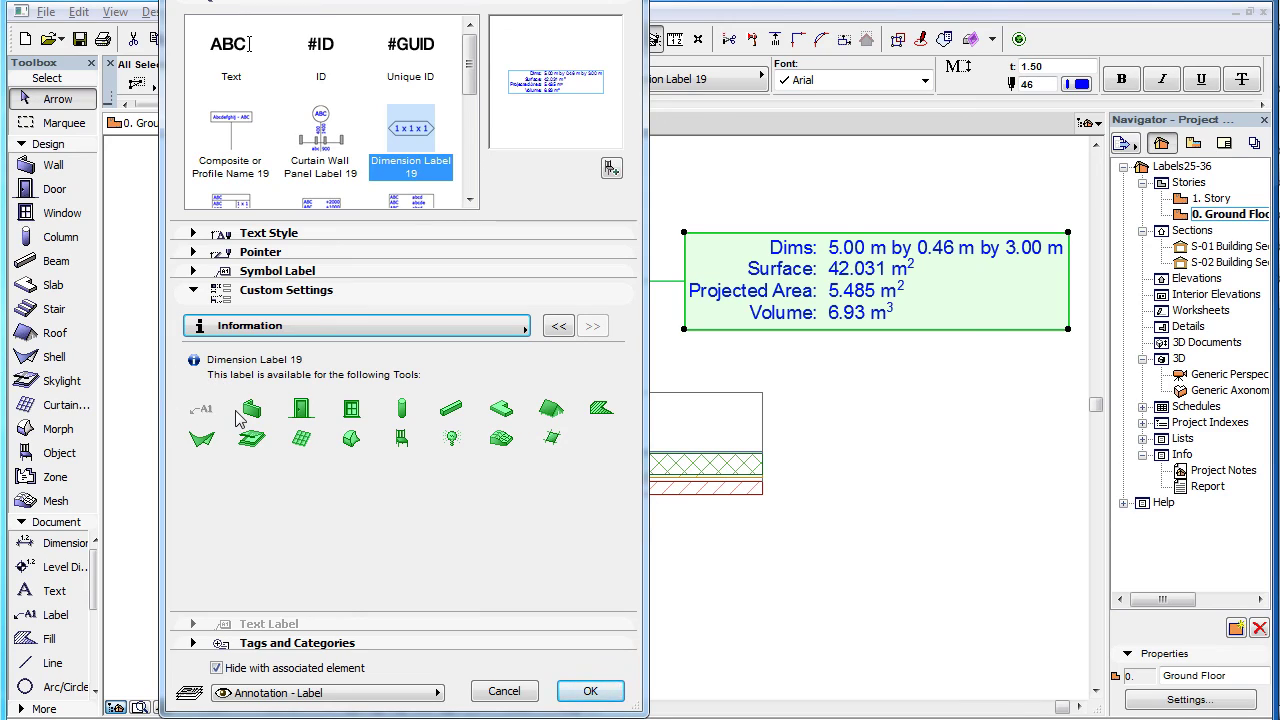
left_click(590, 691)
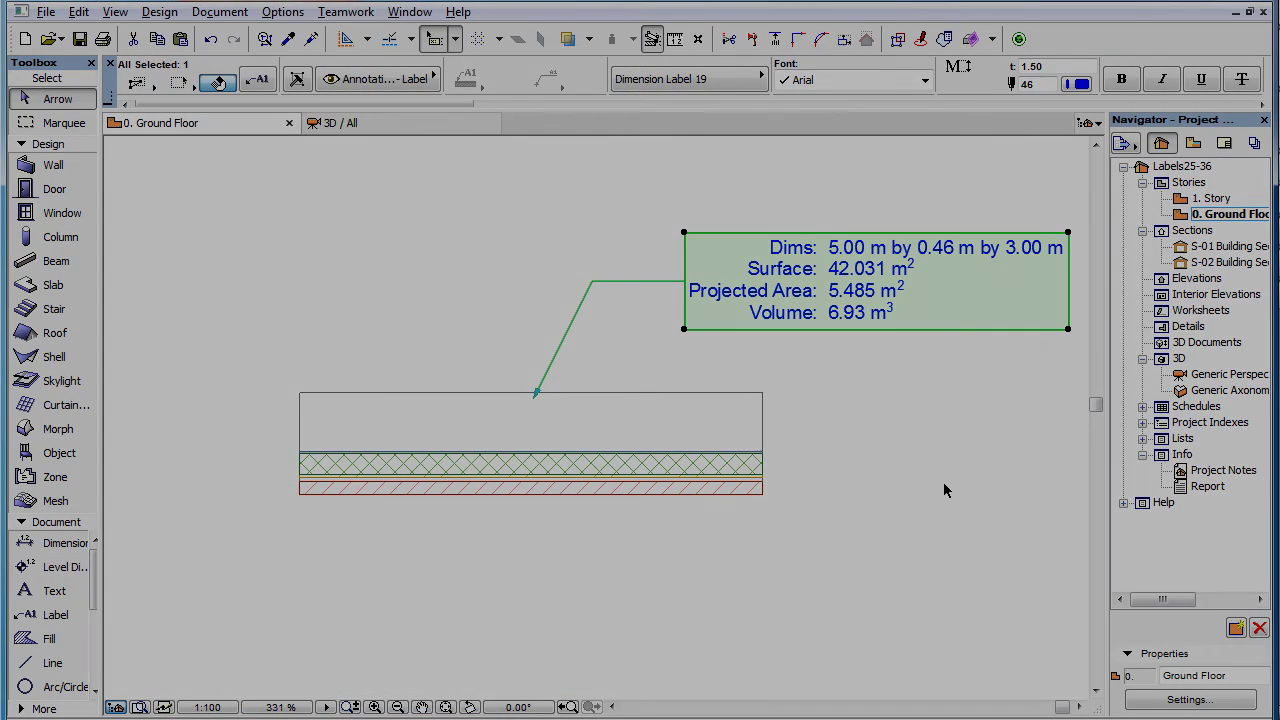